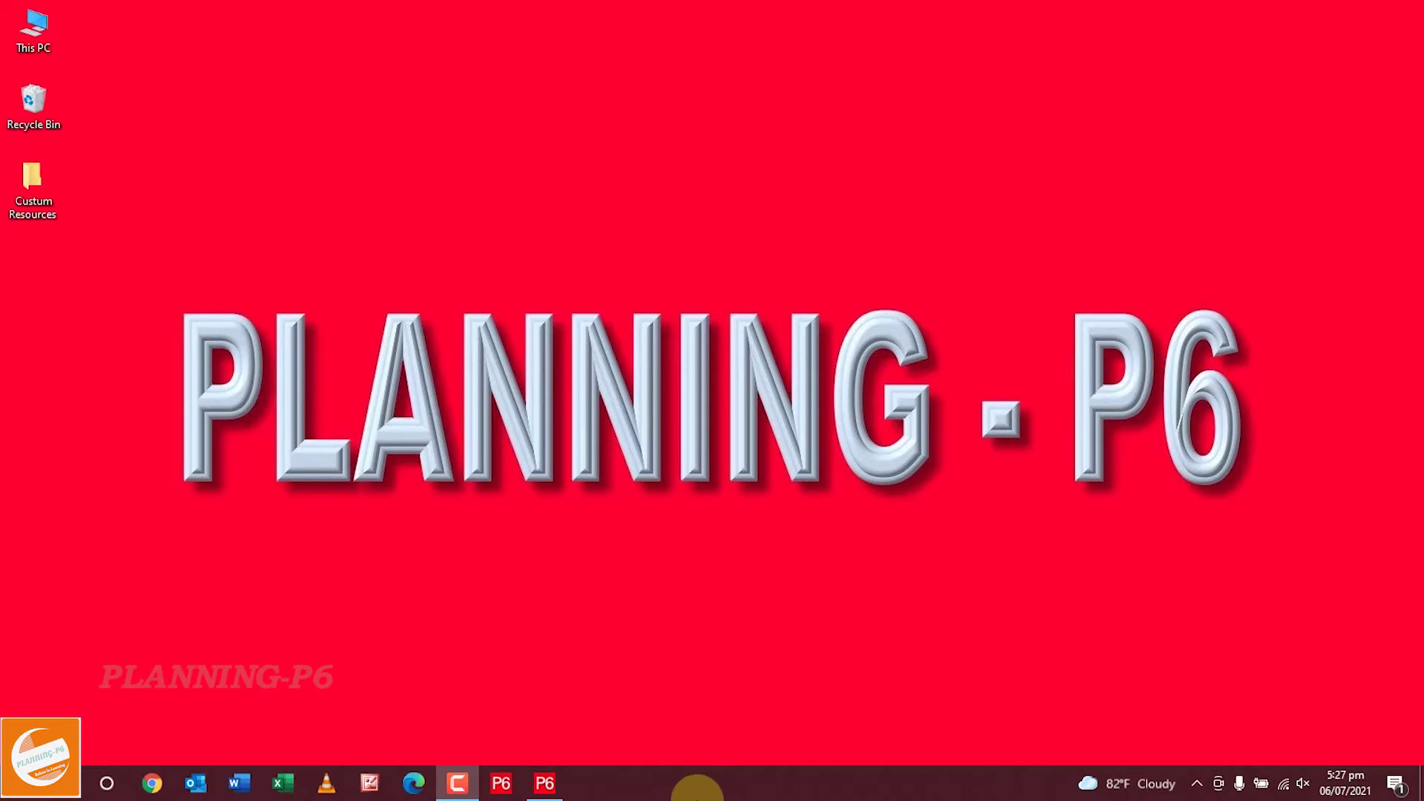
Restore the Primavera P6 window showing the Villa project single floor schedule.
left_click(547, 786)
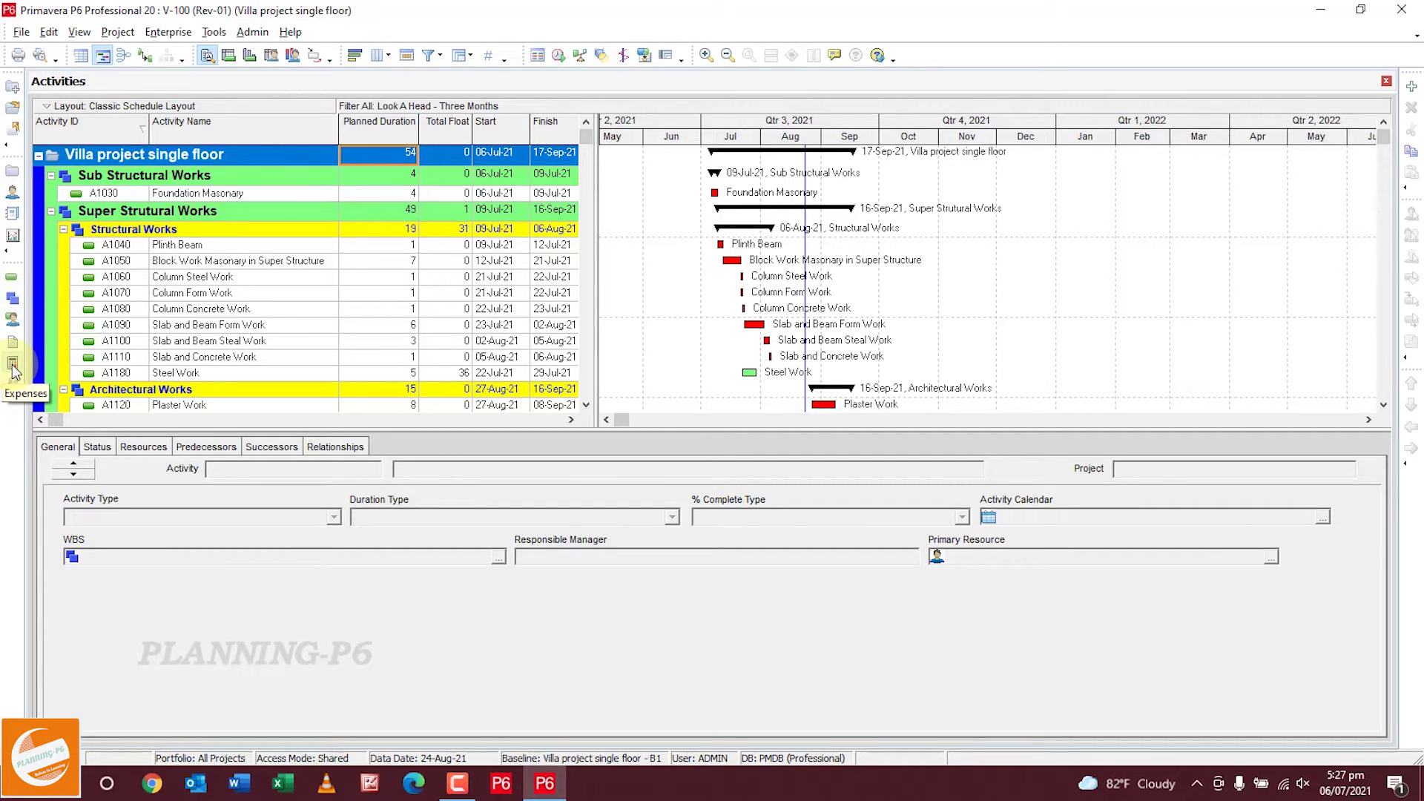
Delete the lone New Expense Item from Project Expenses, confirming both warnings.
left_click(119, 33)
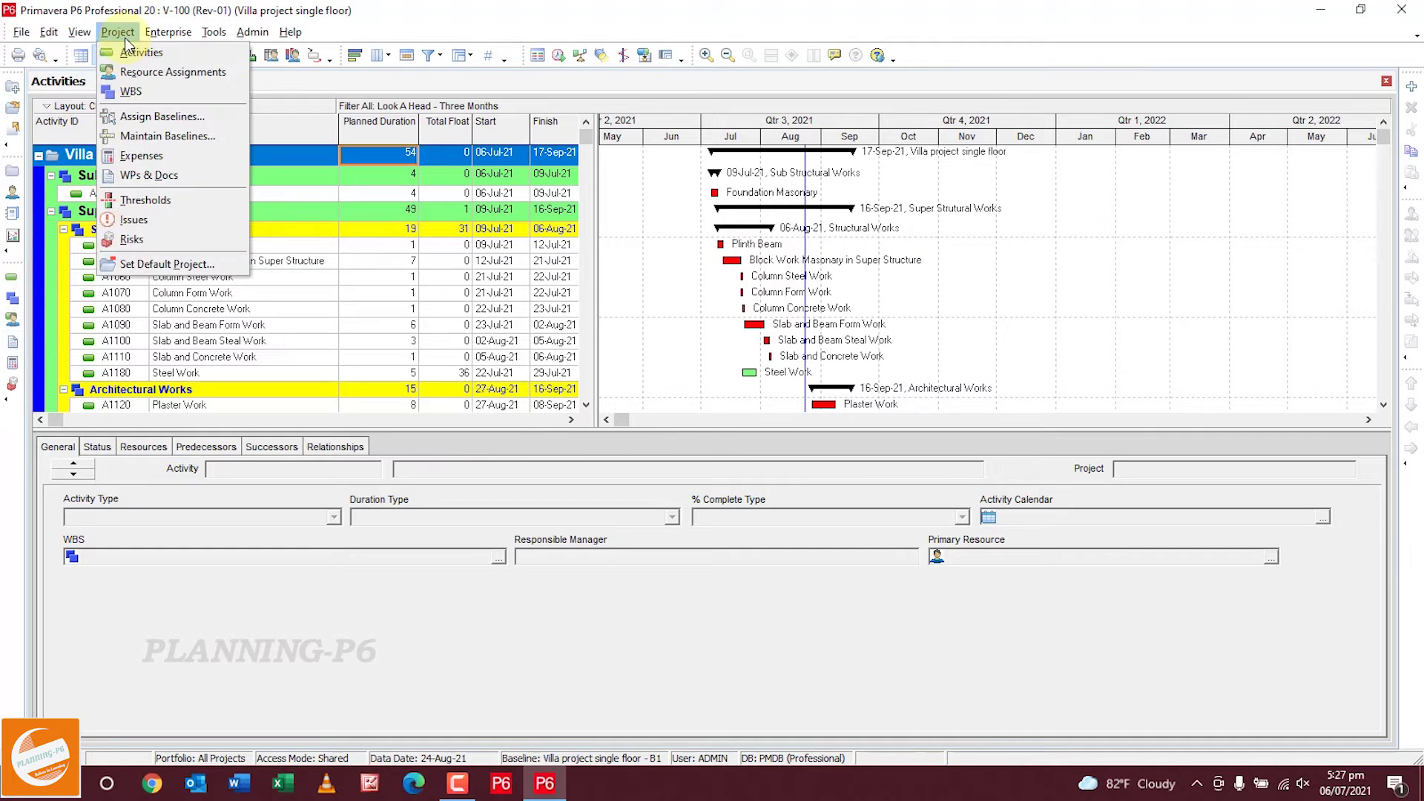
left_click(132, 156)
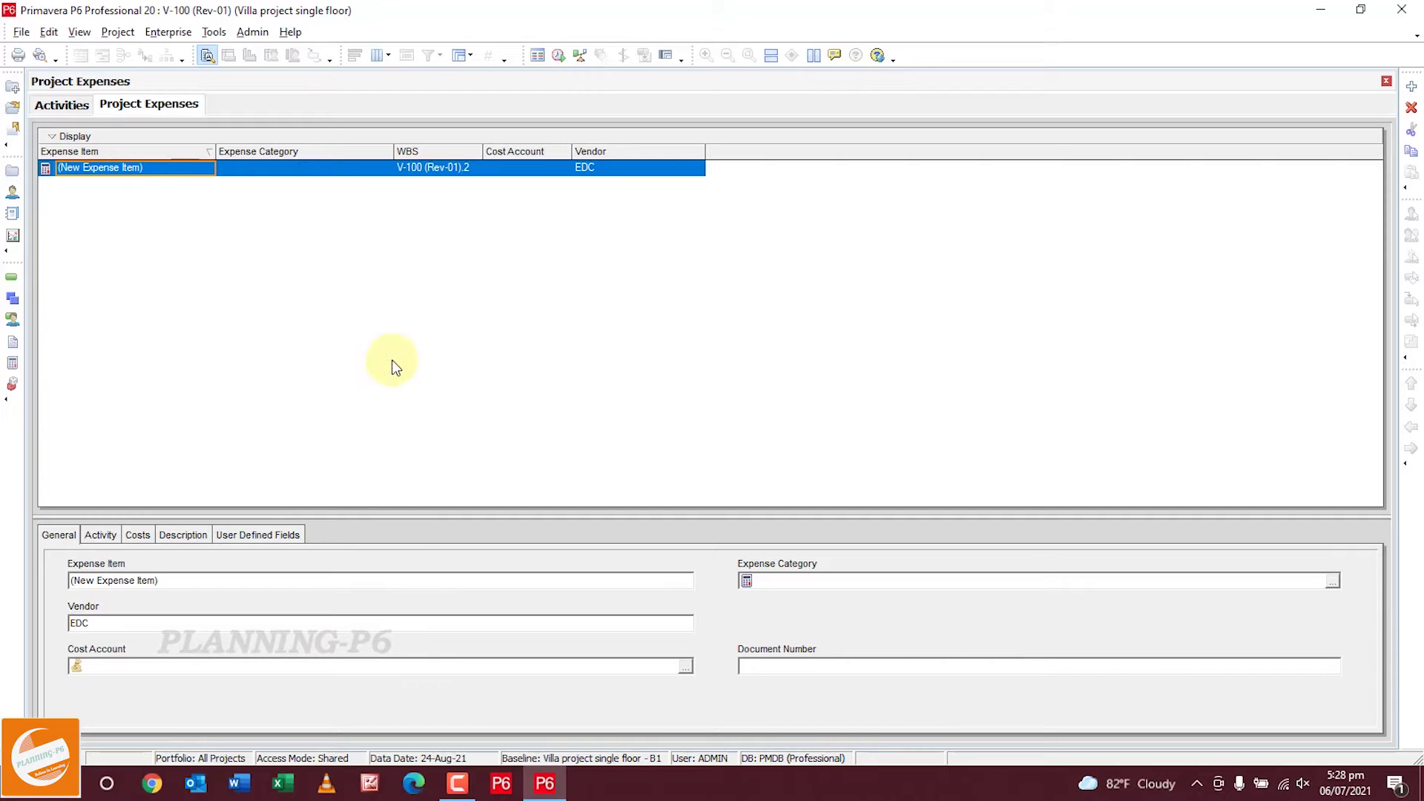
left_click(1411, 107)
left_click(679, 427)
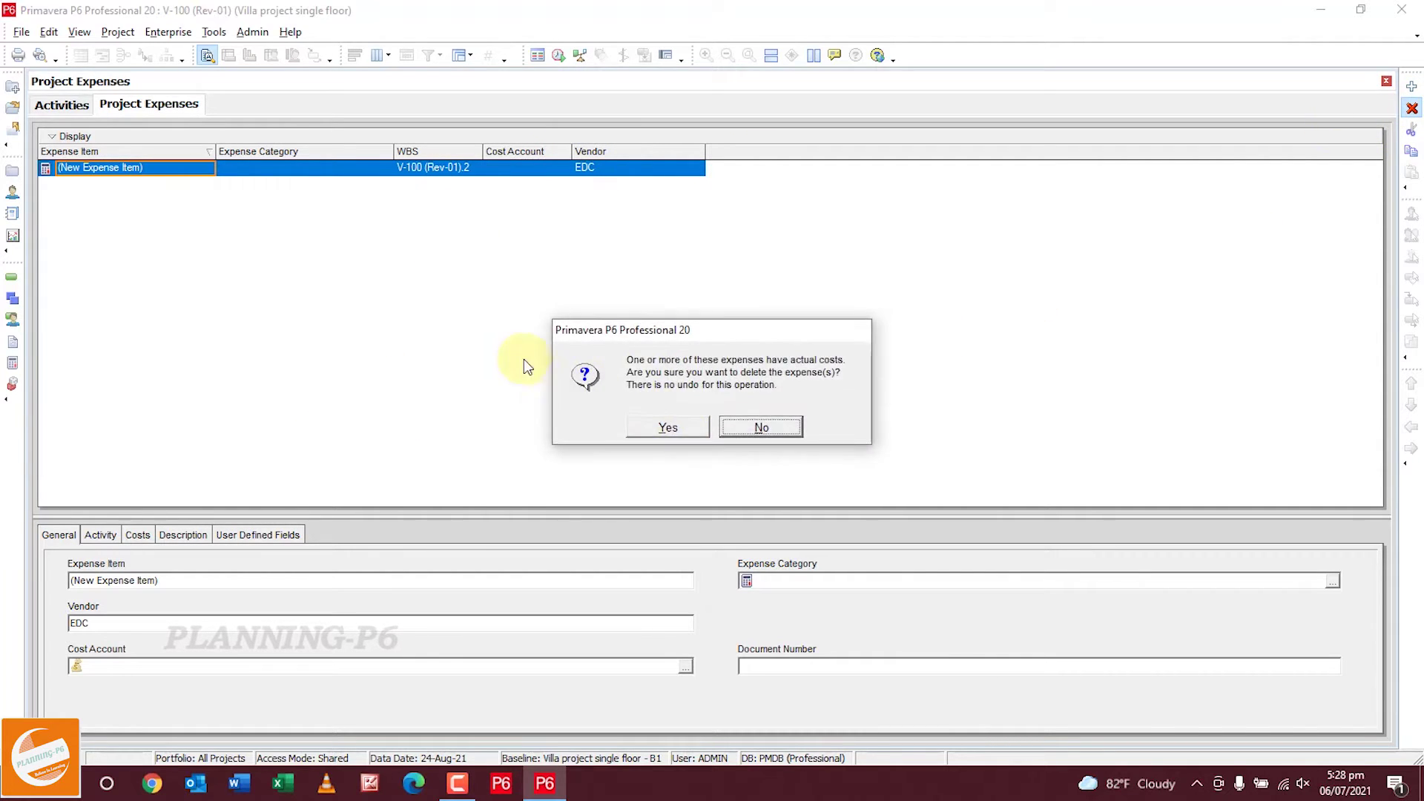
left_click(697, 429)
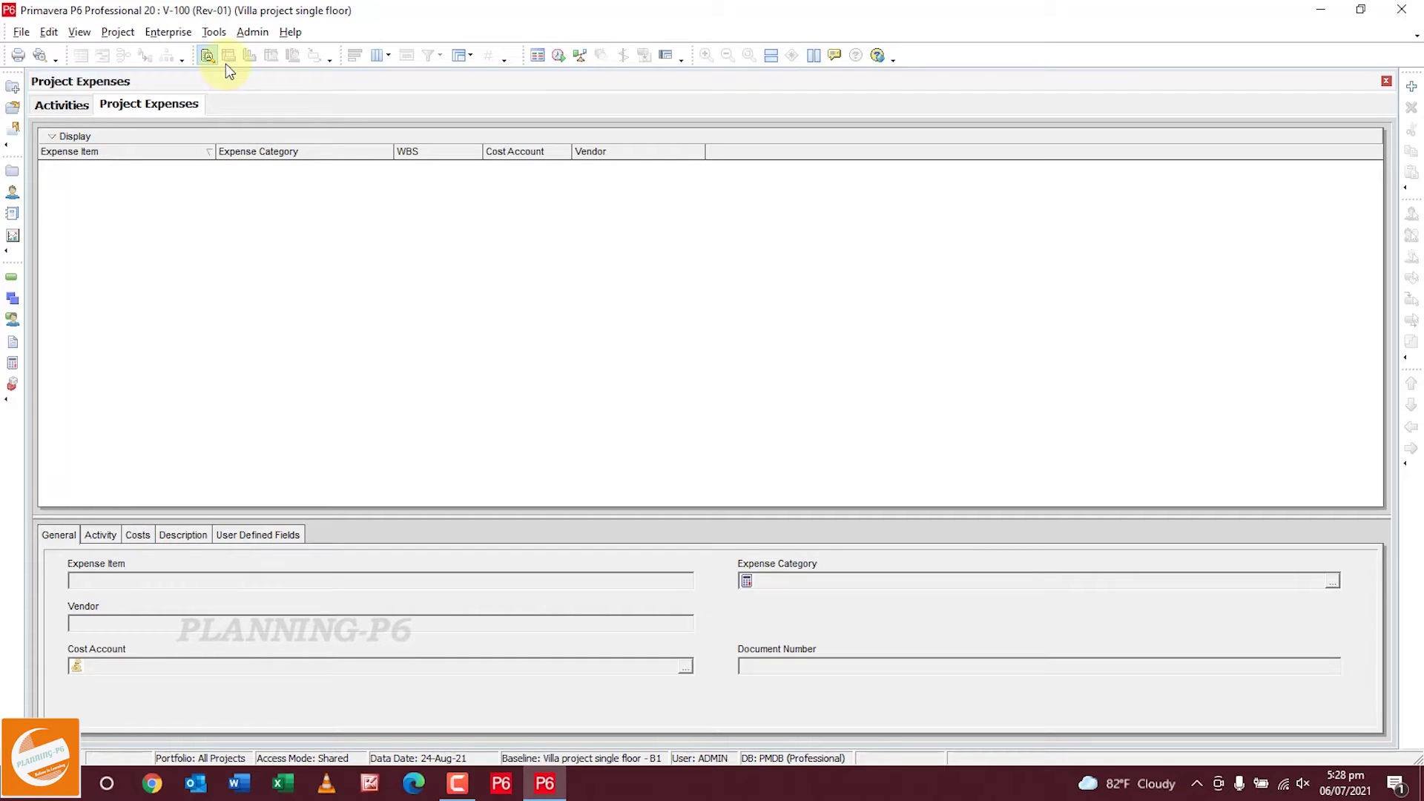
Add a new row in Enterprise Cost Accounts, agreeing to show all accounts.
left_click(181, 36)
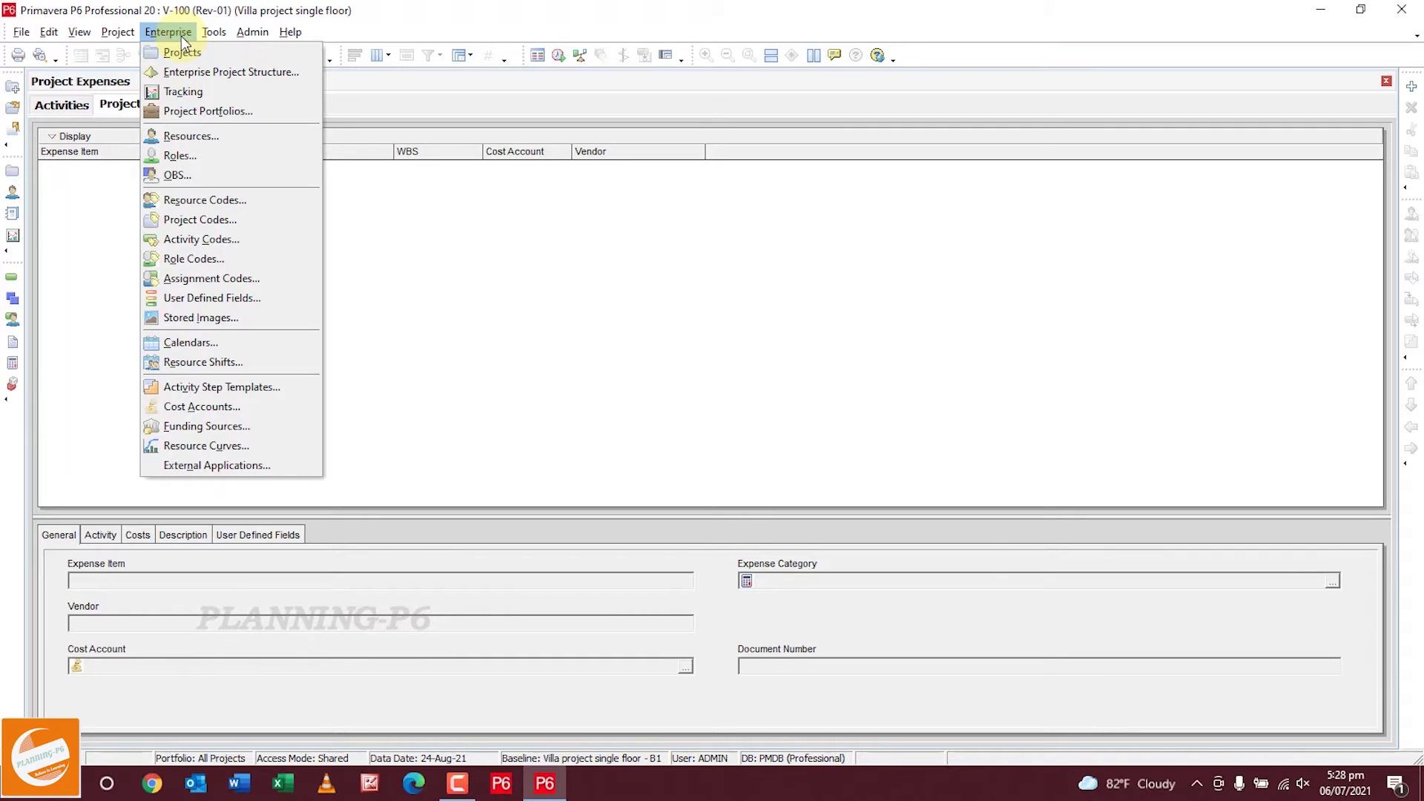
left_click(194, 407)
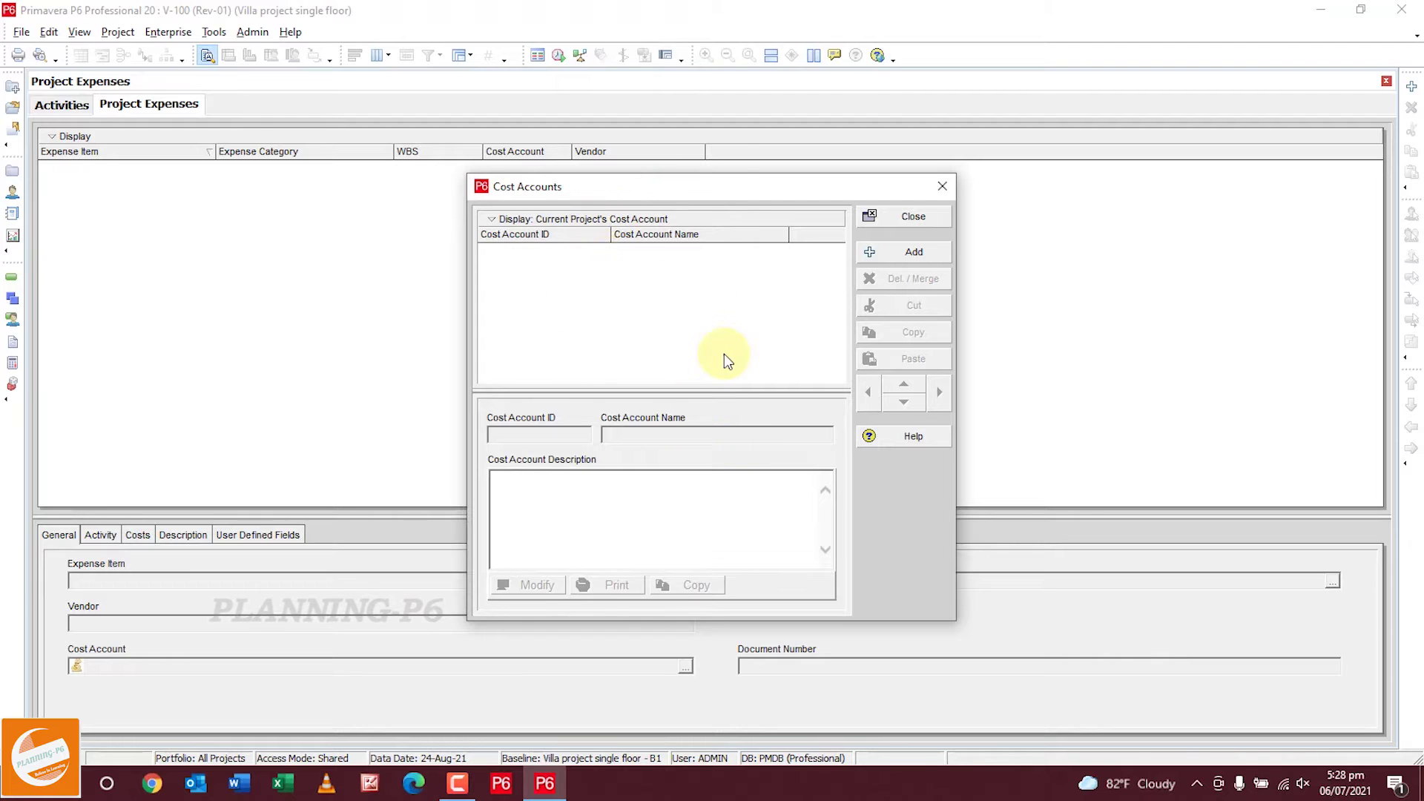
left_click(905, 256)
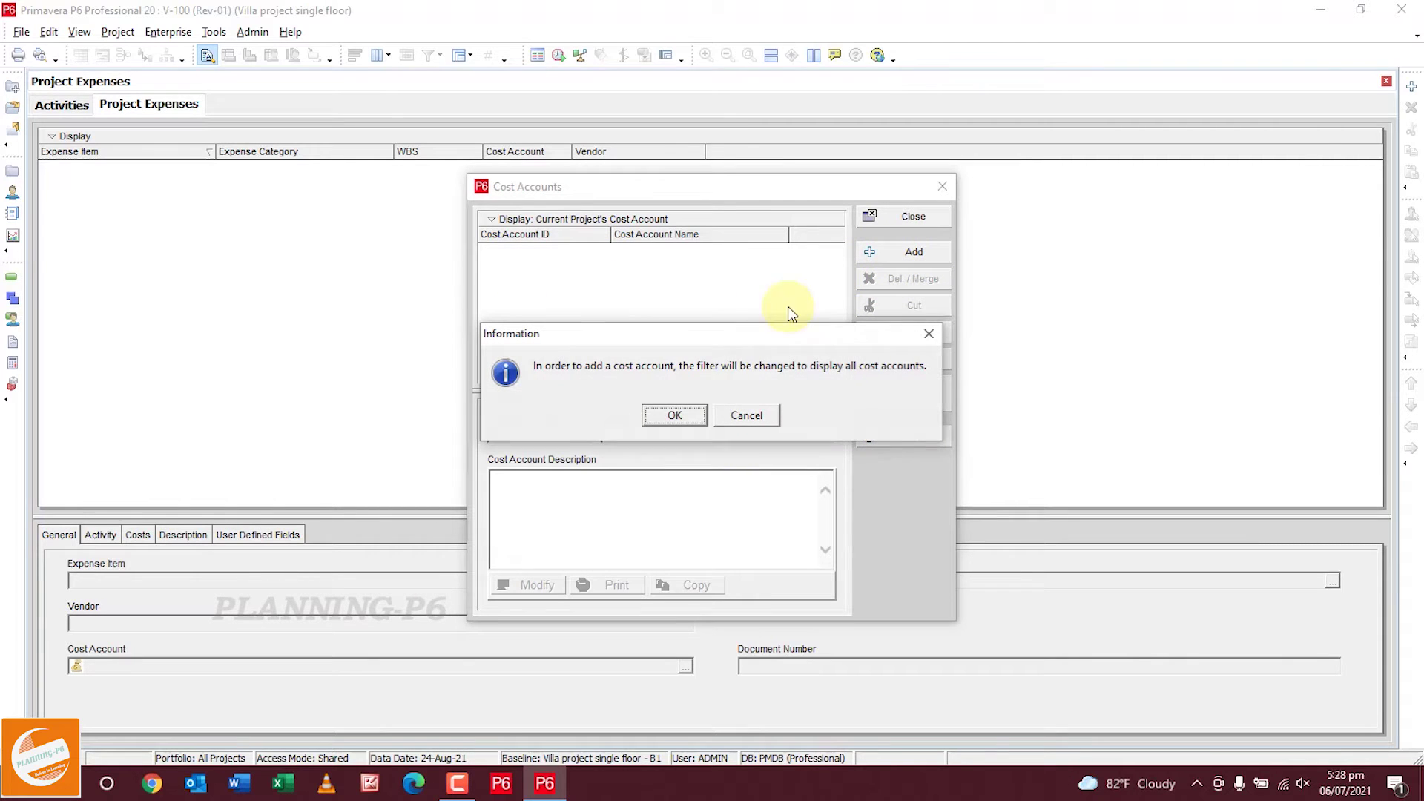
left_click(656, 417)
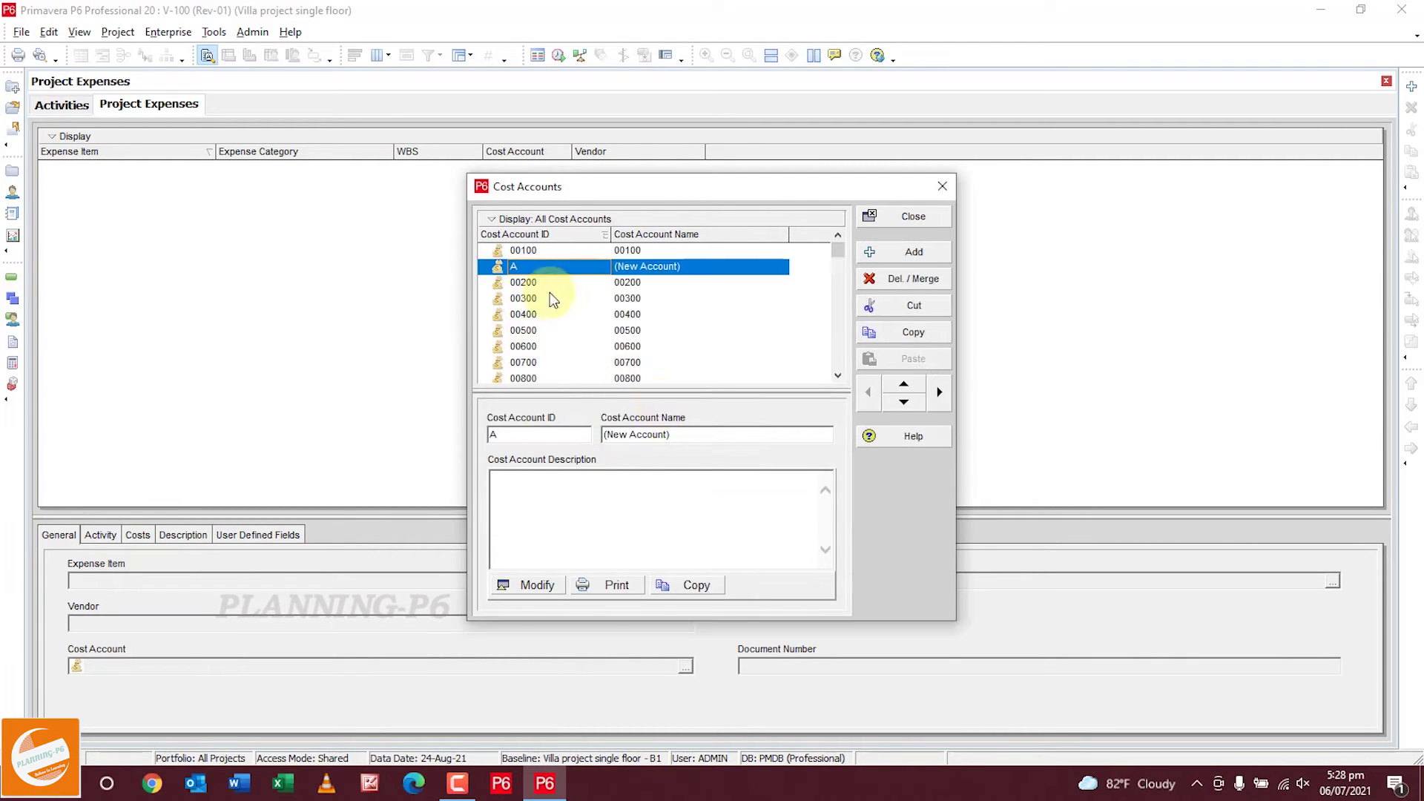
left_click(542, 272)
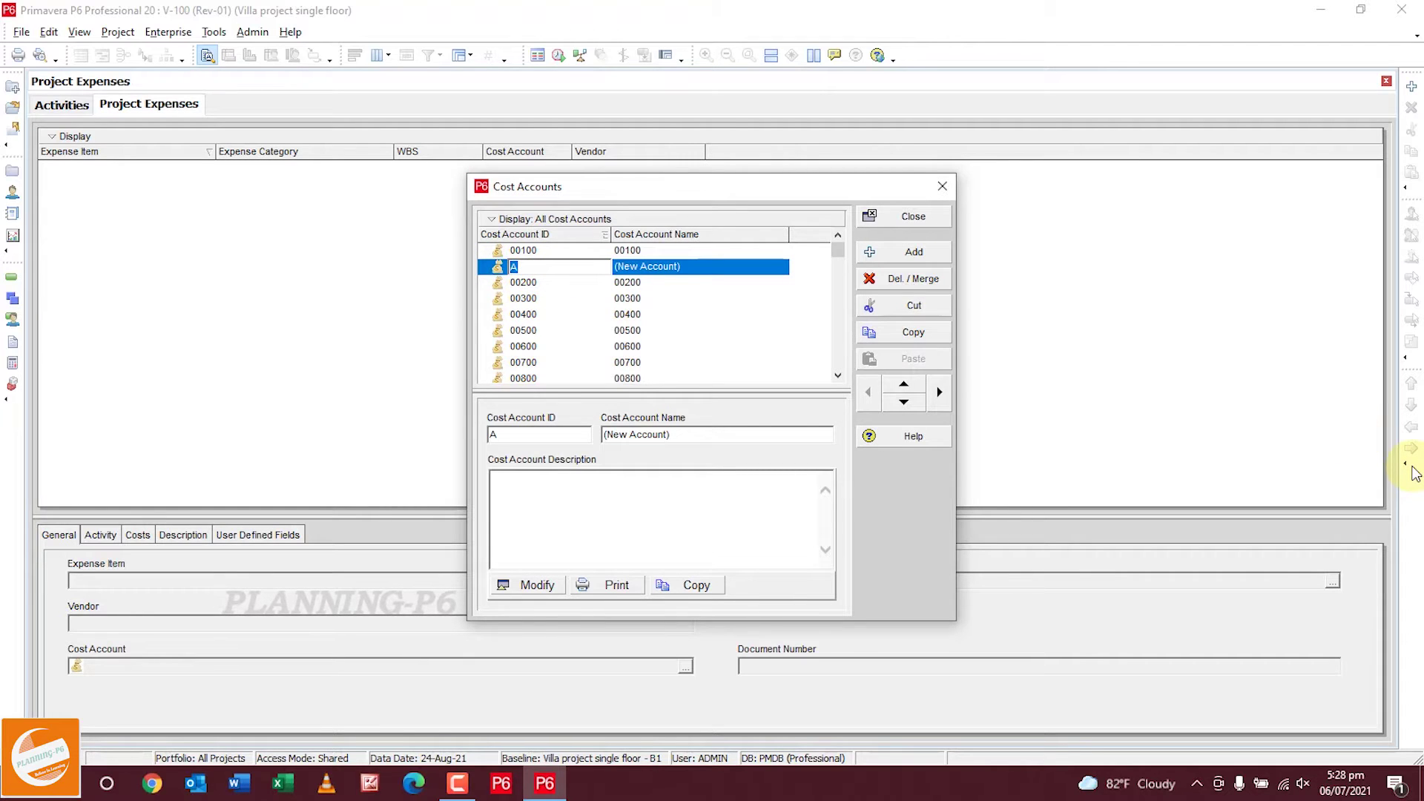
type("ABC")
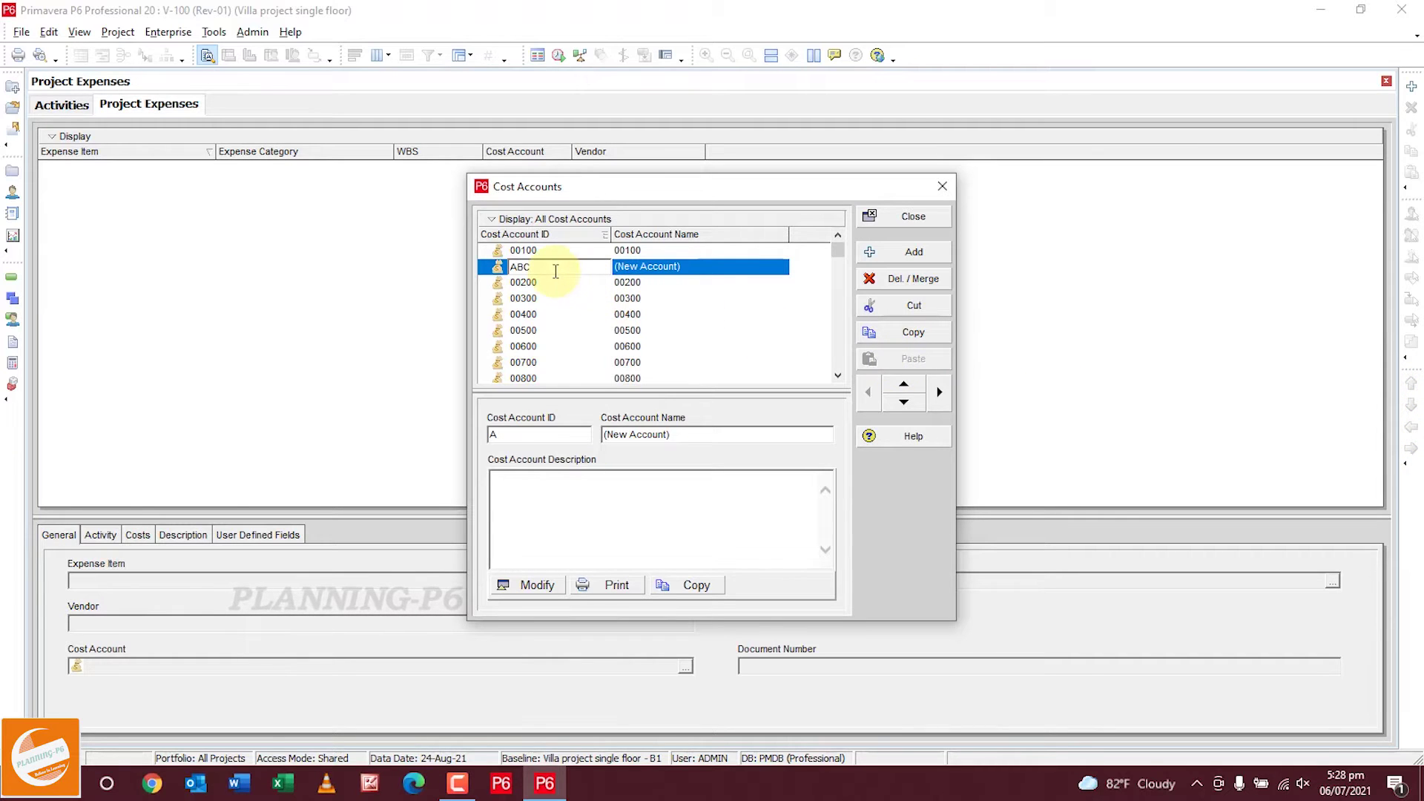
double_click(555, 272)
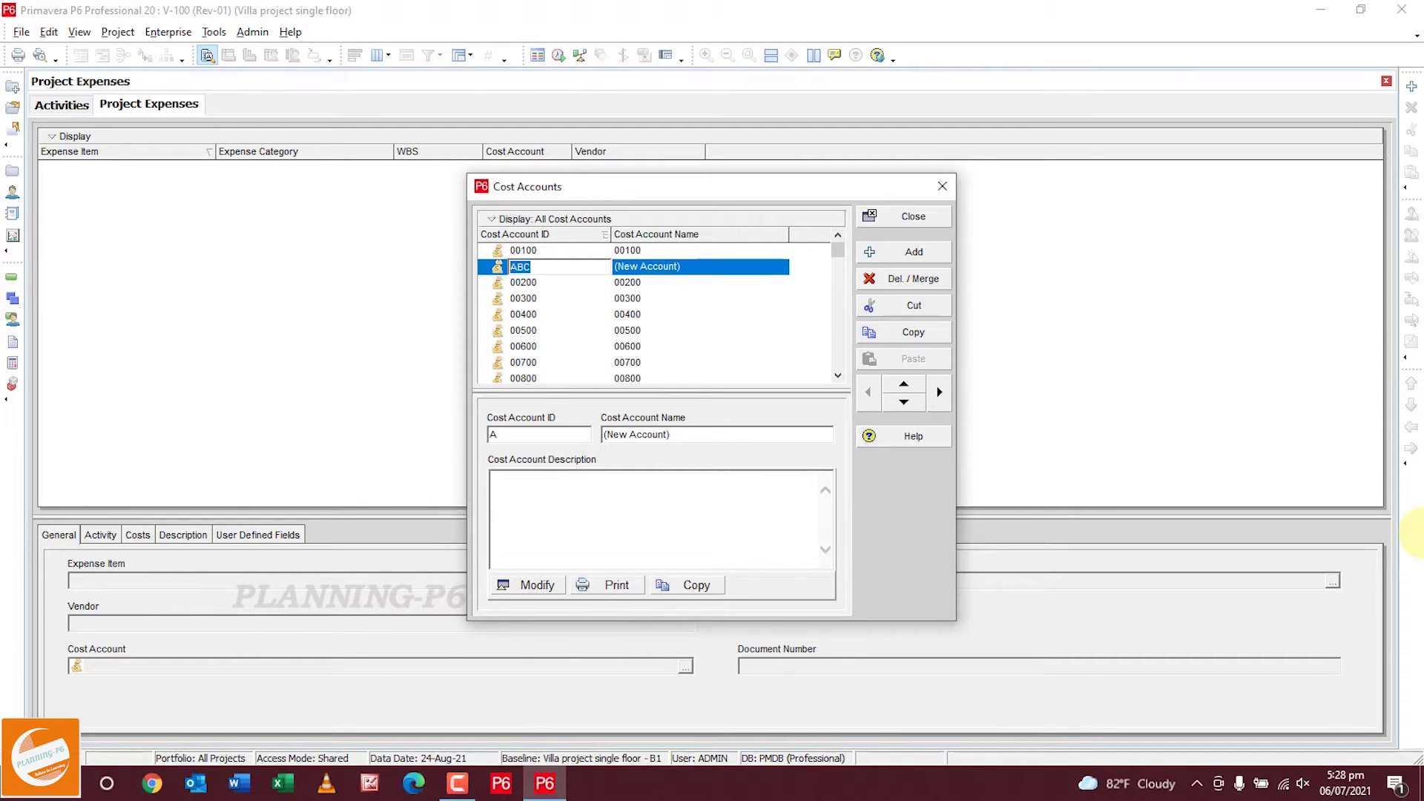
type("02111111")
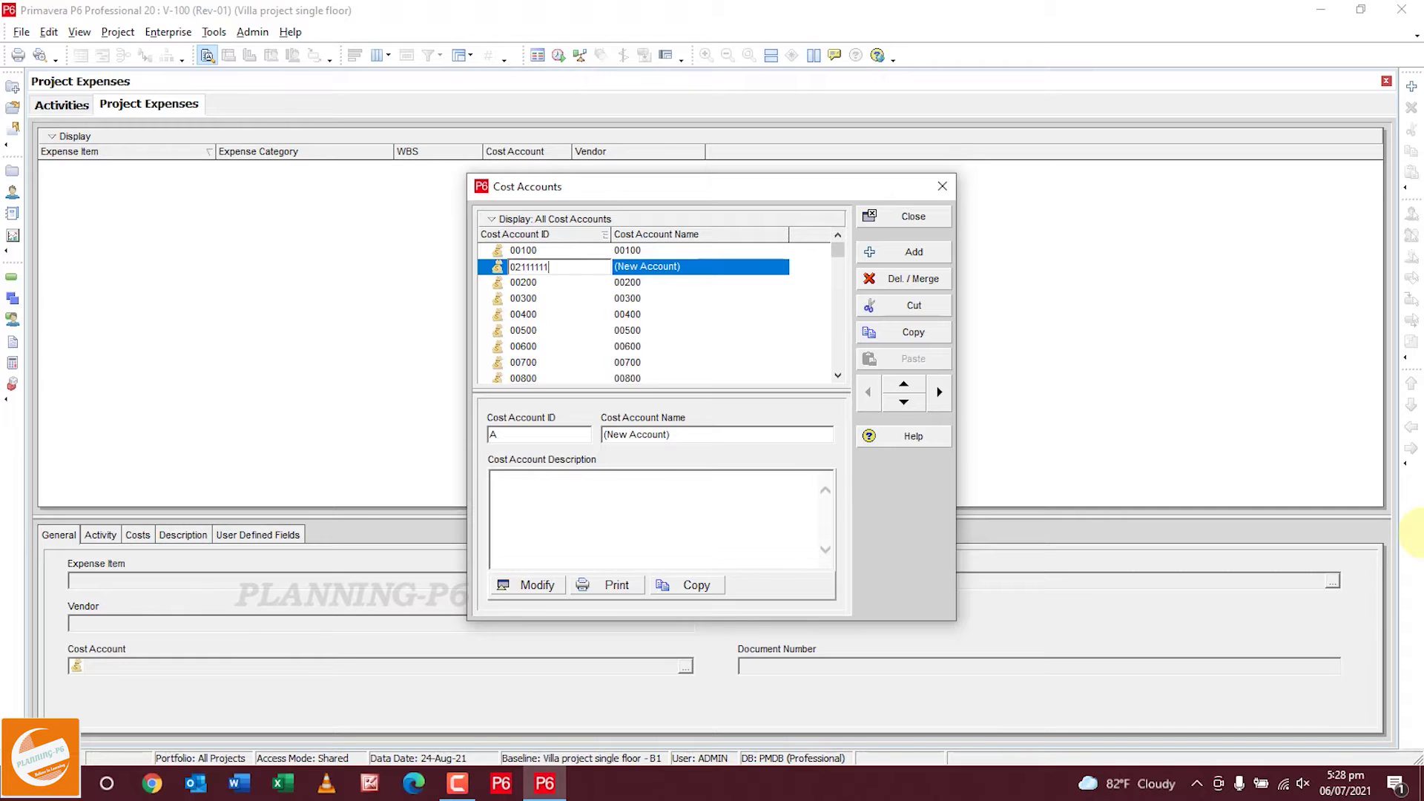
type("111111")
left_click(703, 273)
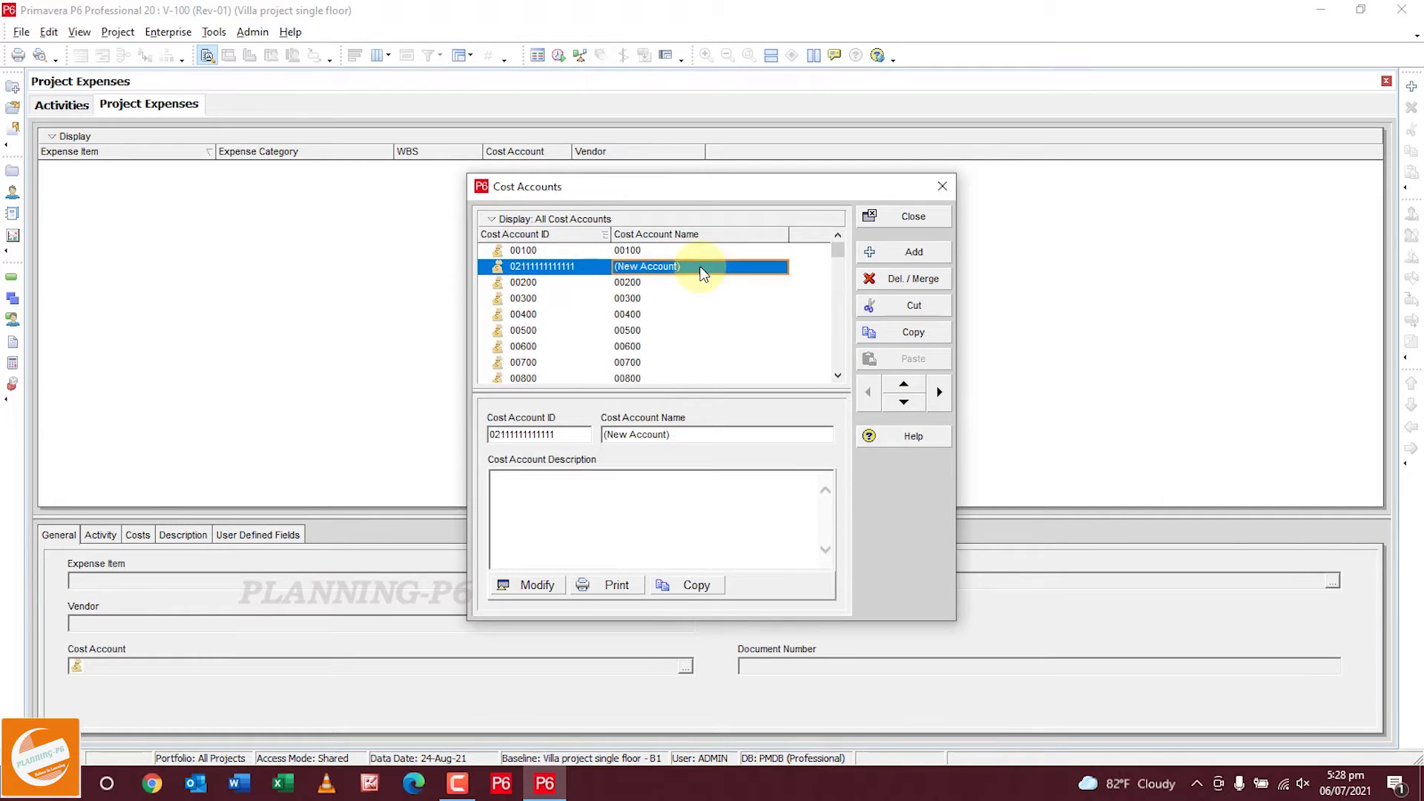
type("A")
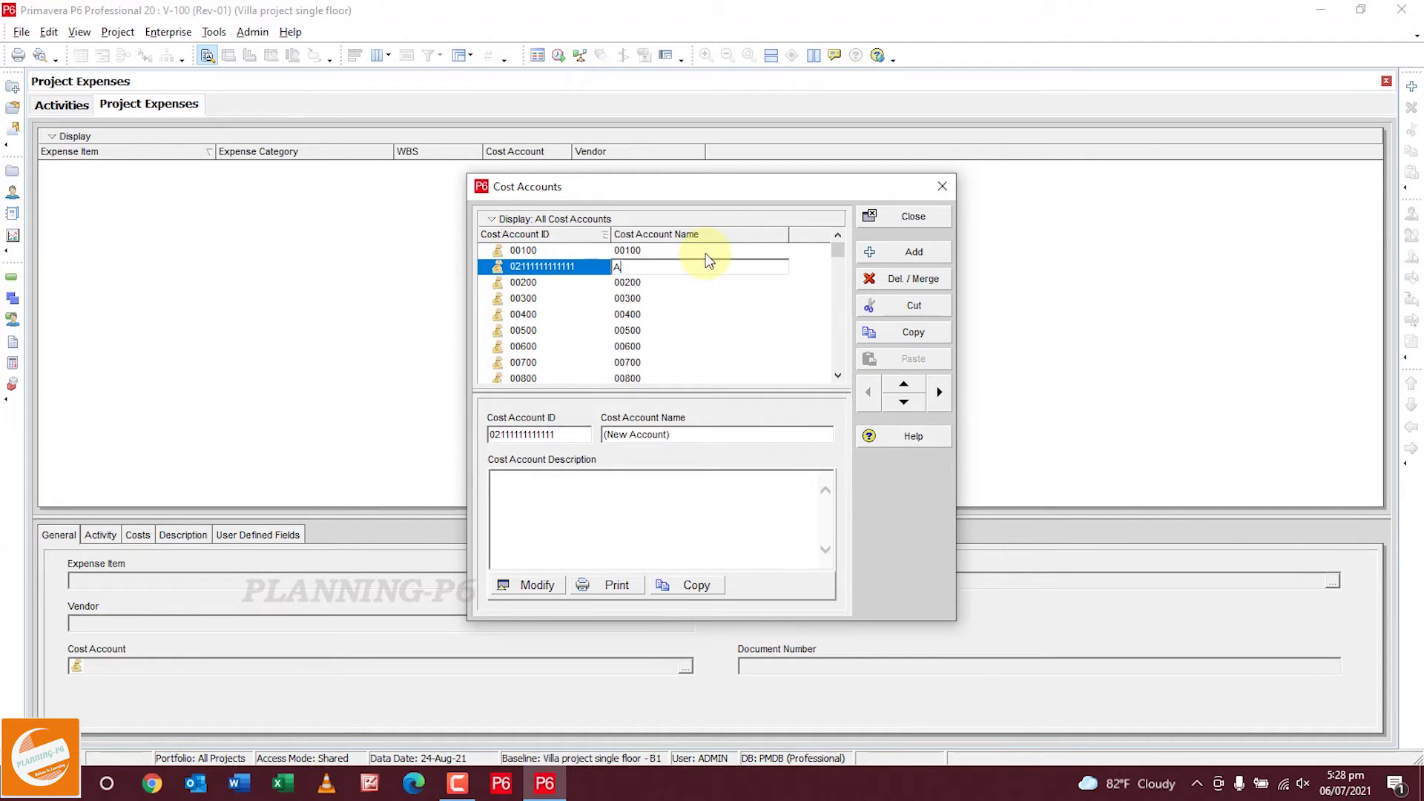
type("BC")
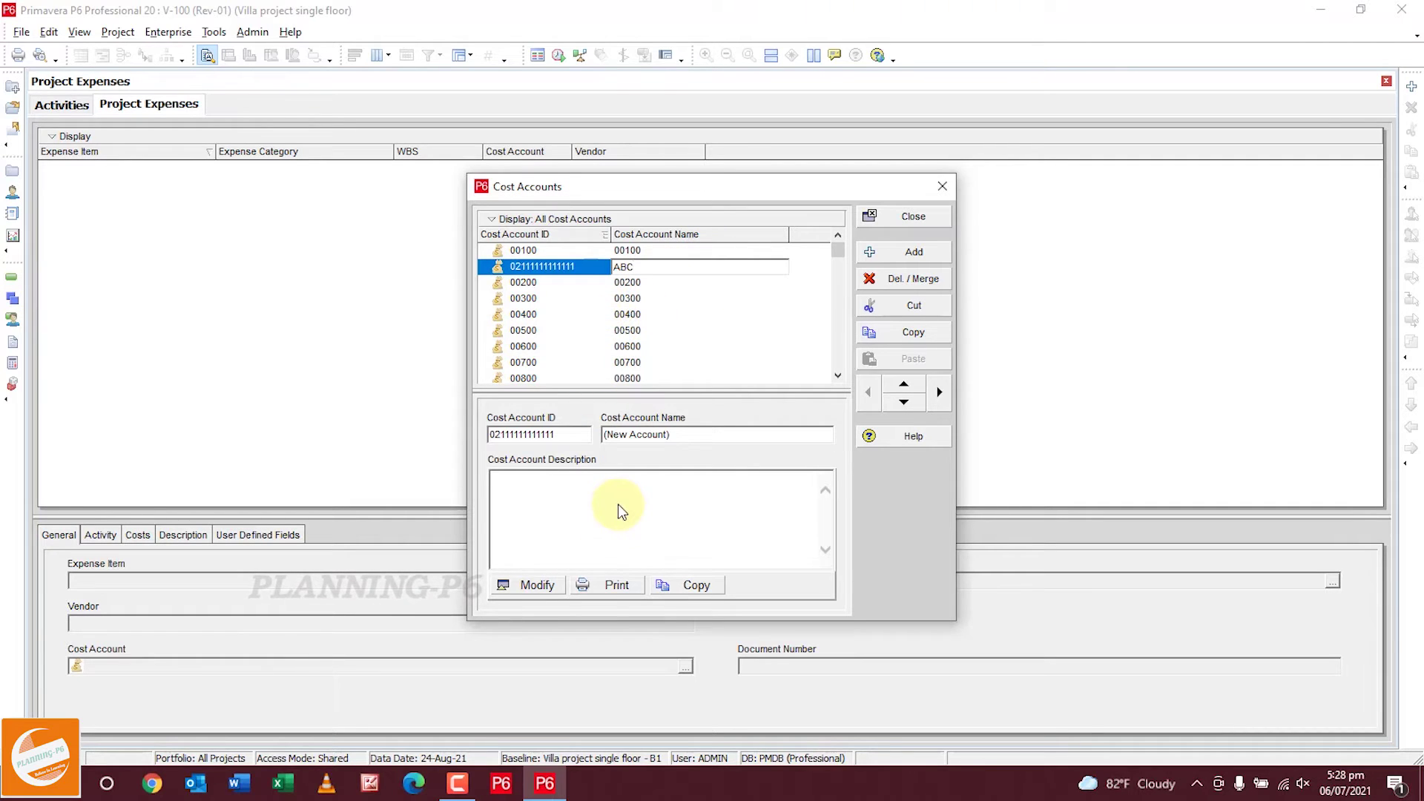
key("Return")
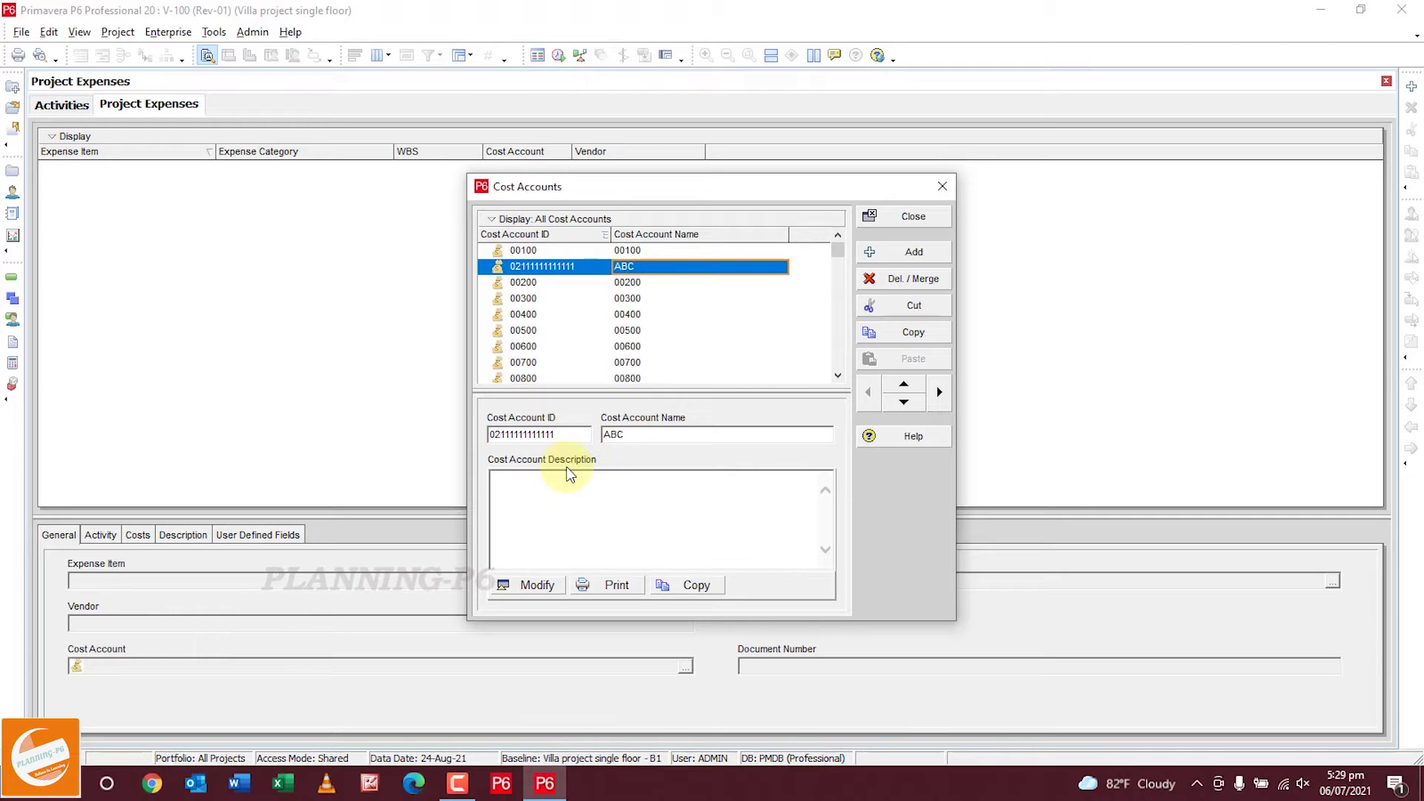
left_click(537, 585)
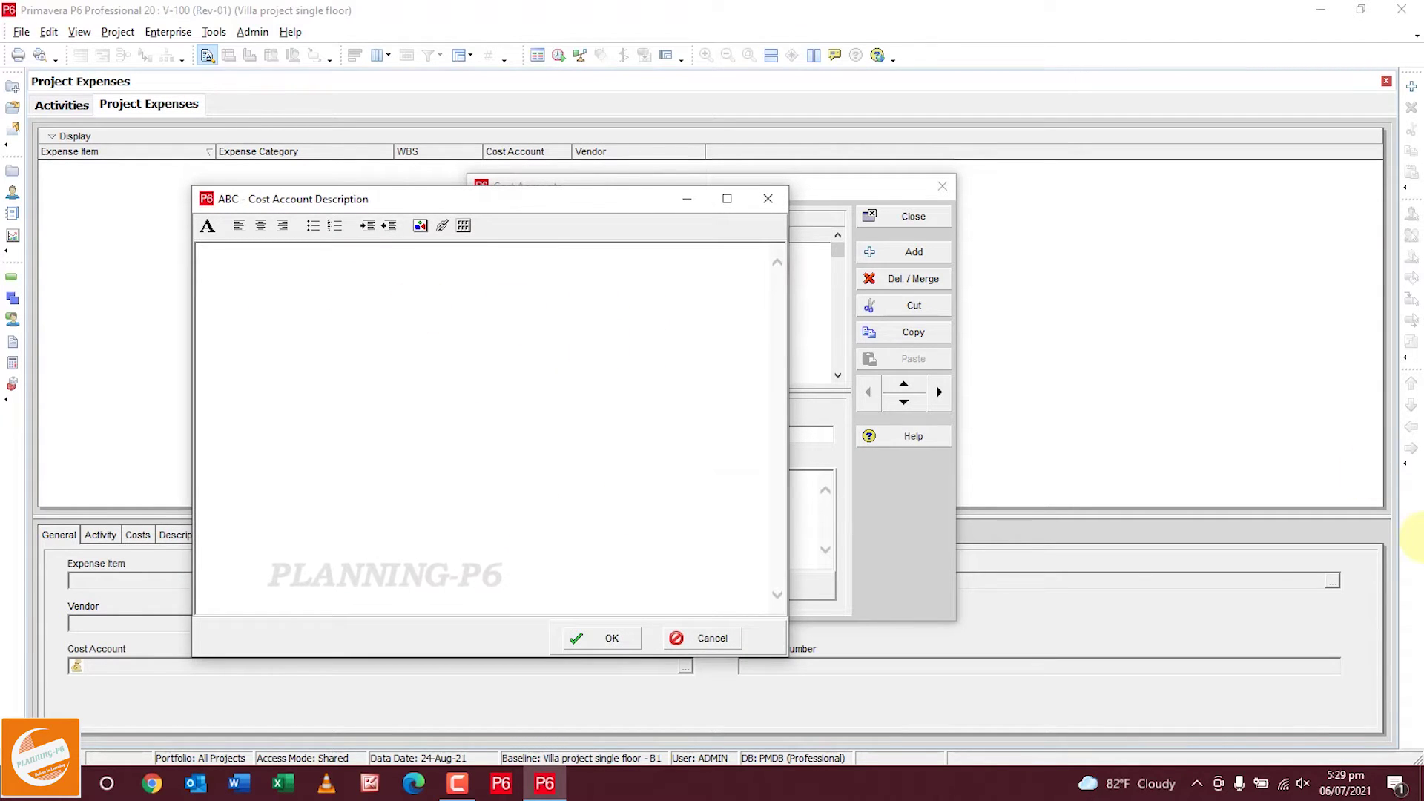
Enter the description 'Vendor for materiual' for the ABC cost account and save it.
type("Ve")
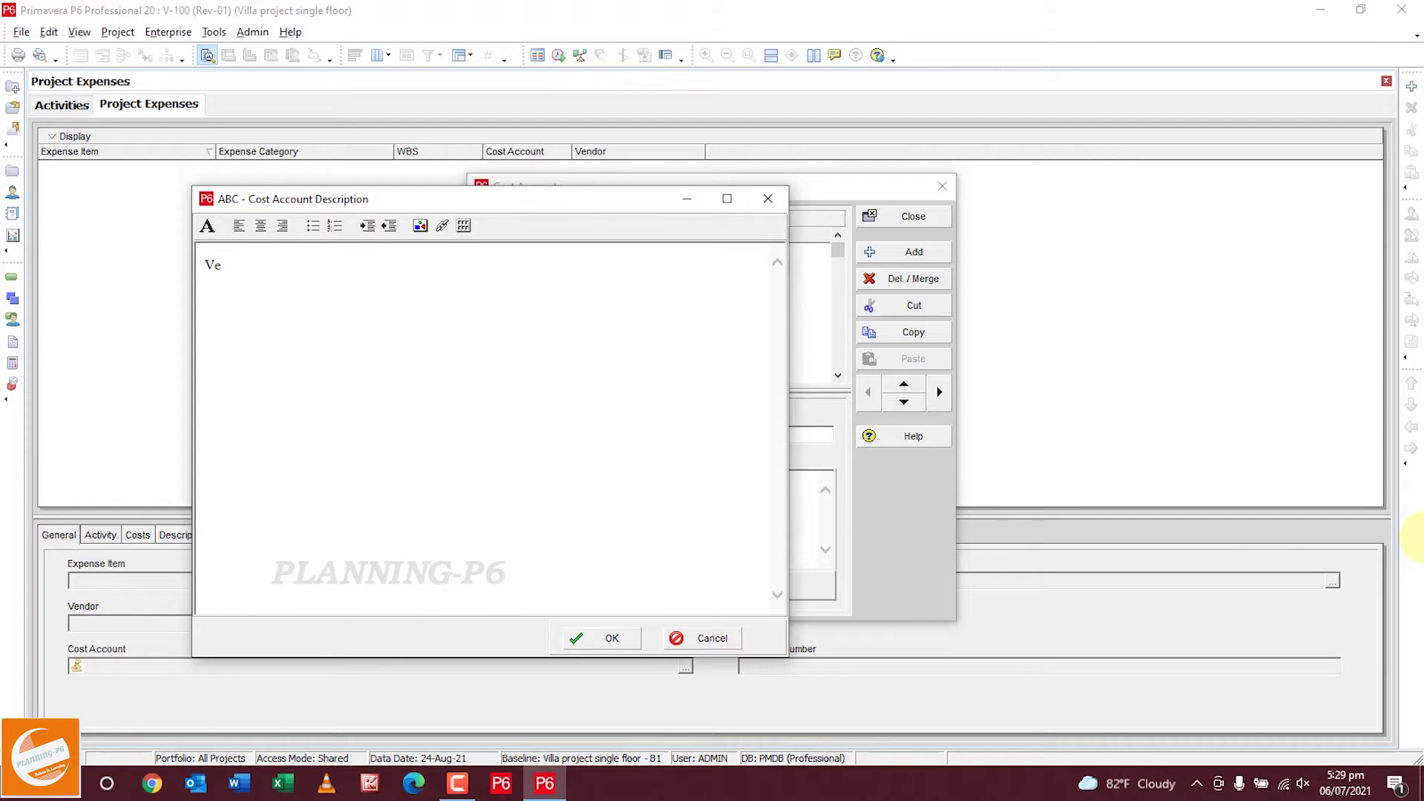
type("ndor")
key("BackSpace")
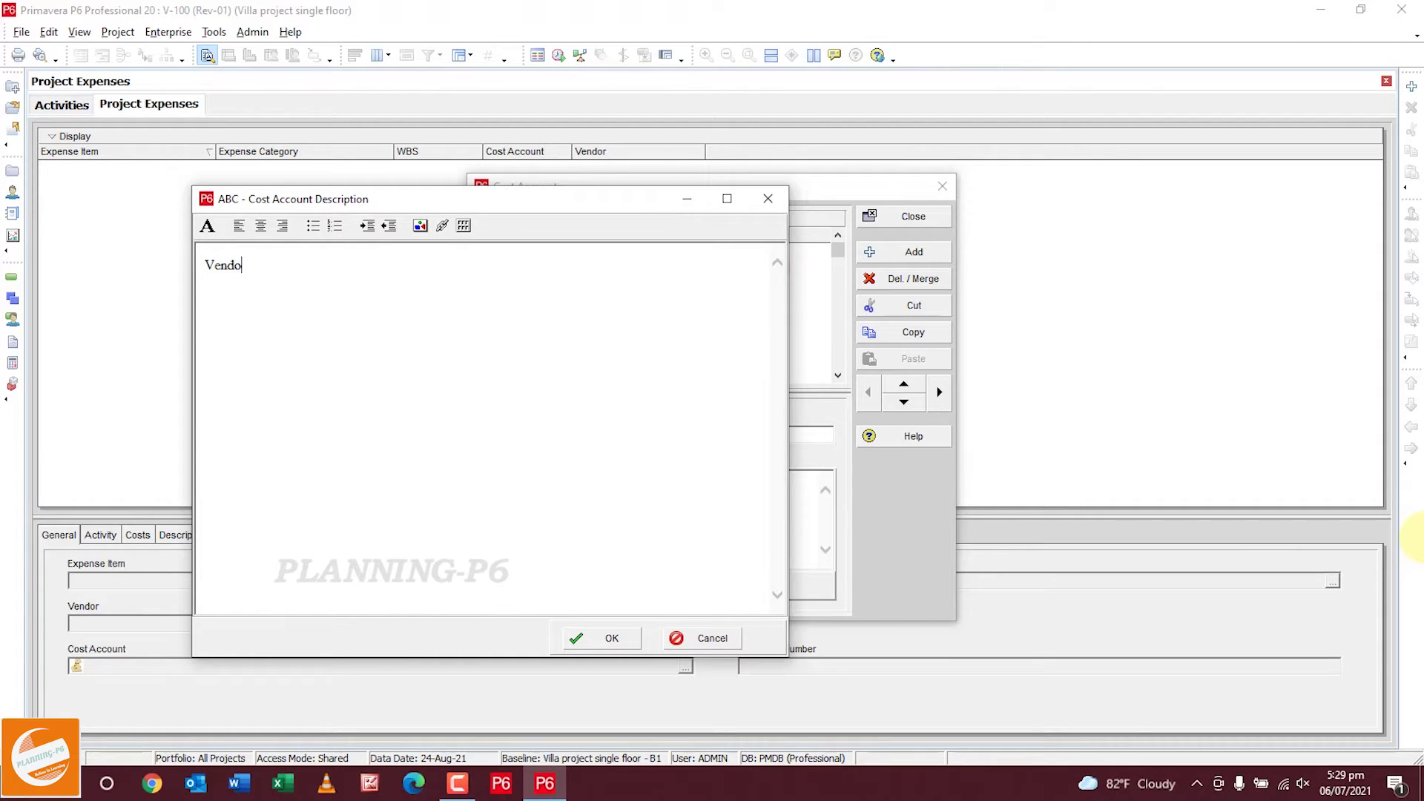
type("r for")
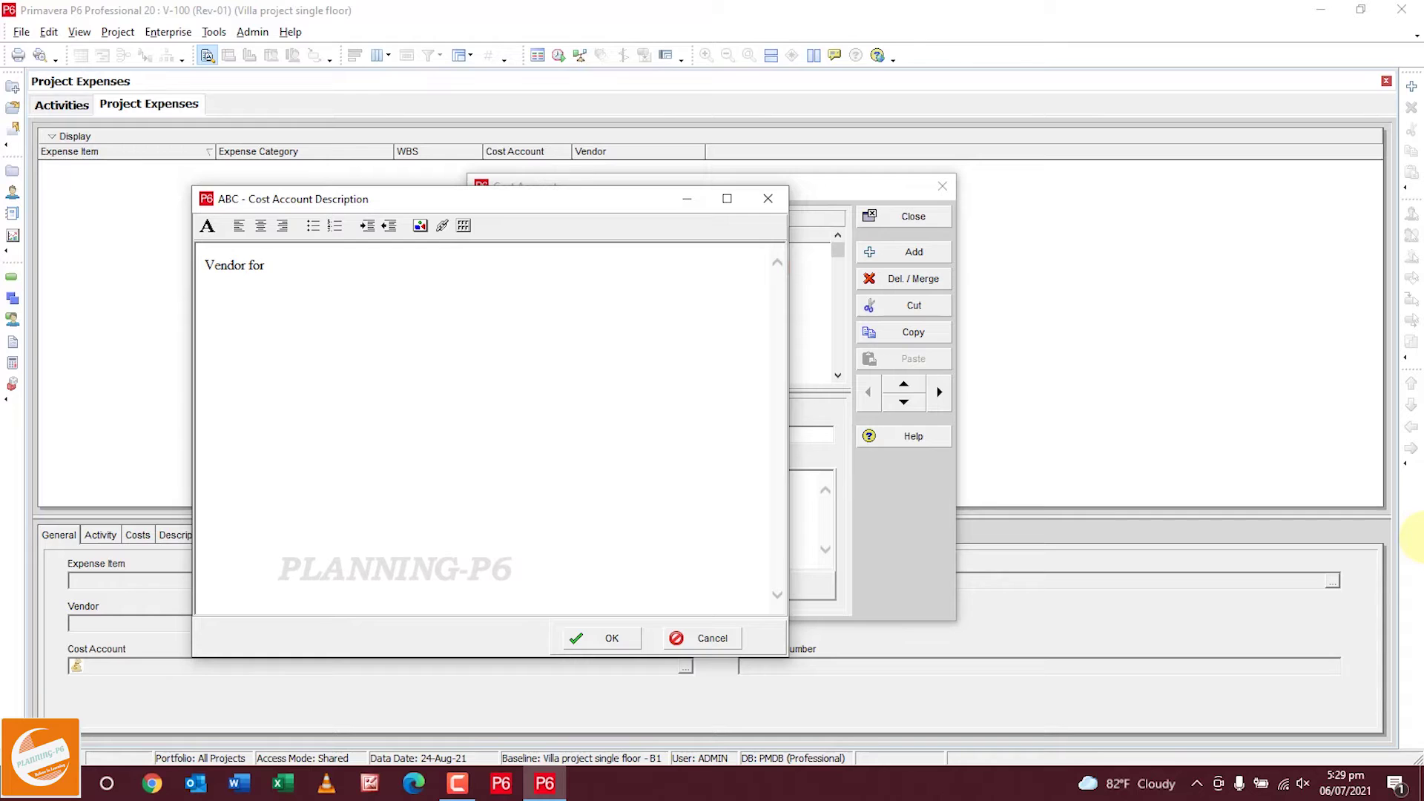
type(" materiual")
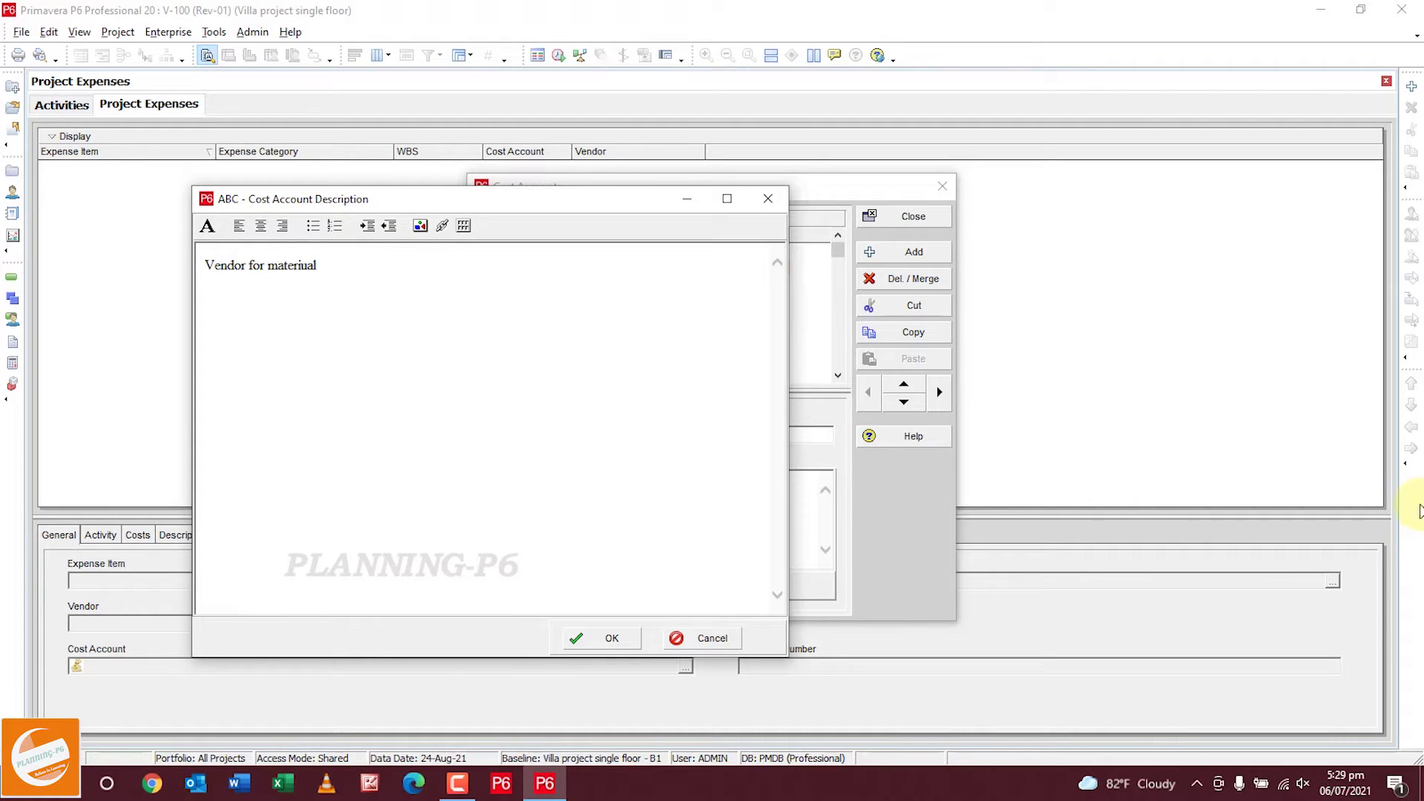
left_click(207, 225)
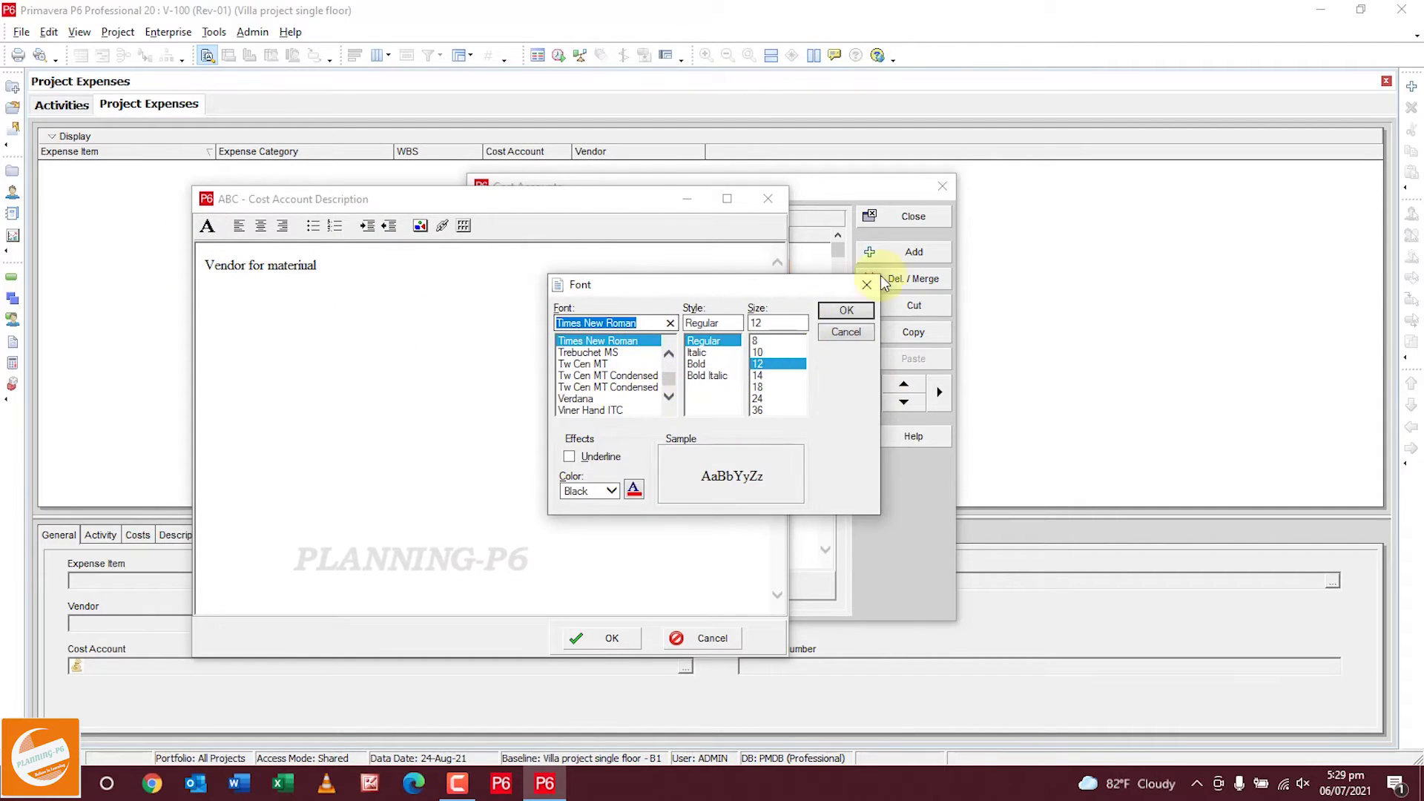
left_click(846, 310)
left_click(594, 640)
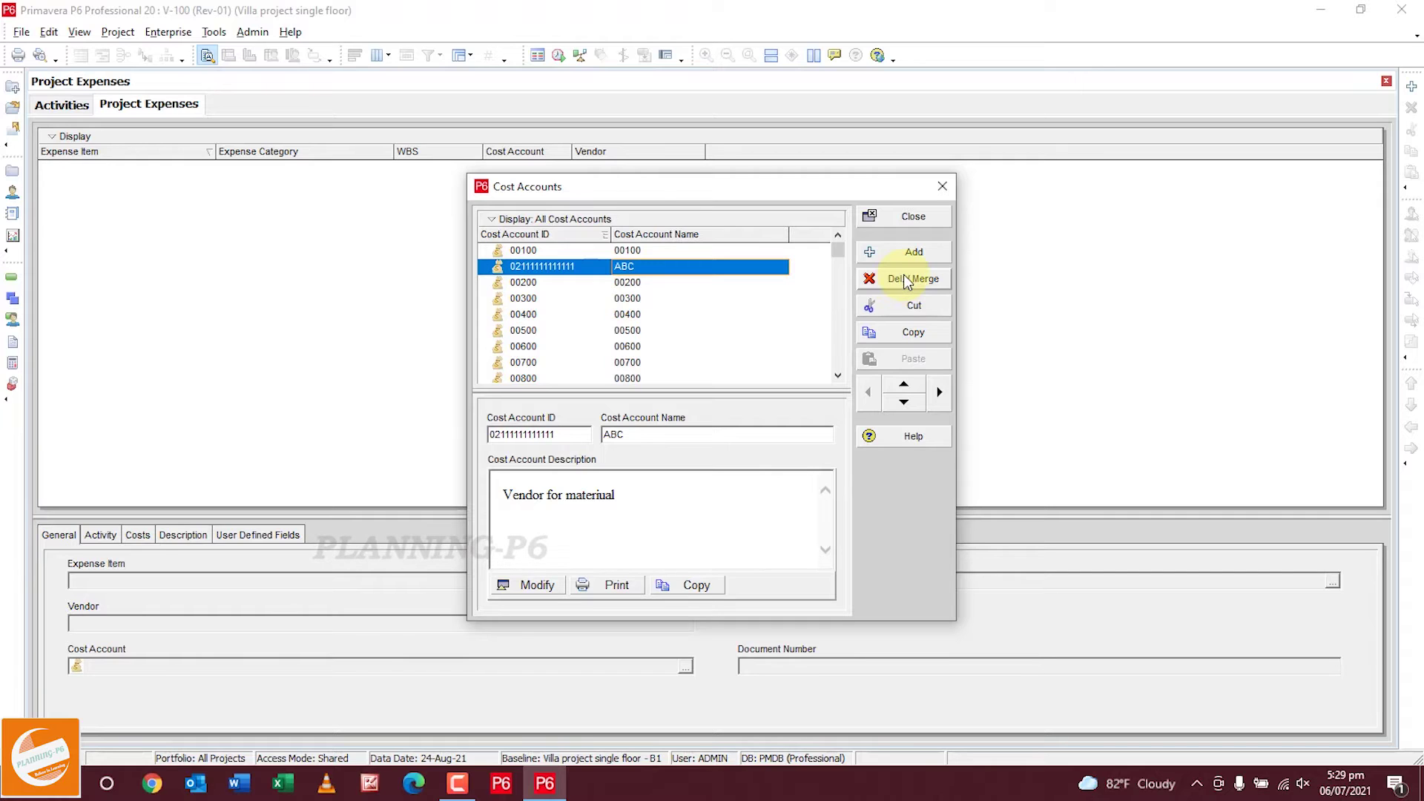
Move the ABC account below 00800 at top level and close Cost Accounts.
left_click(904, 402)
left_click(904, 403)
left_click(904, 403)
left_click(904, 402)
left_click(904, 403)
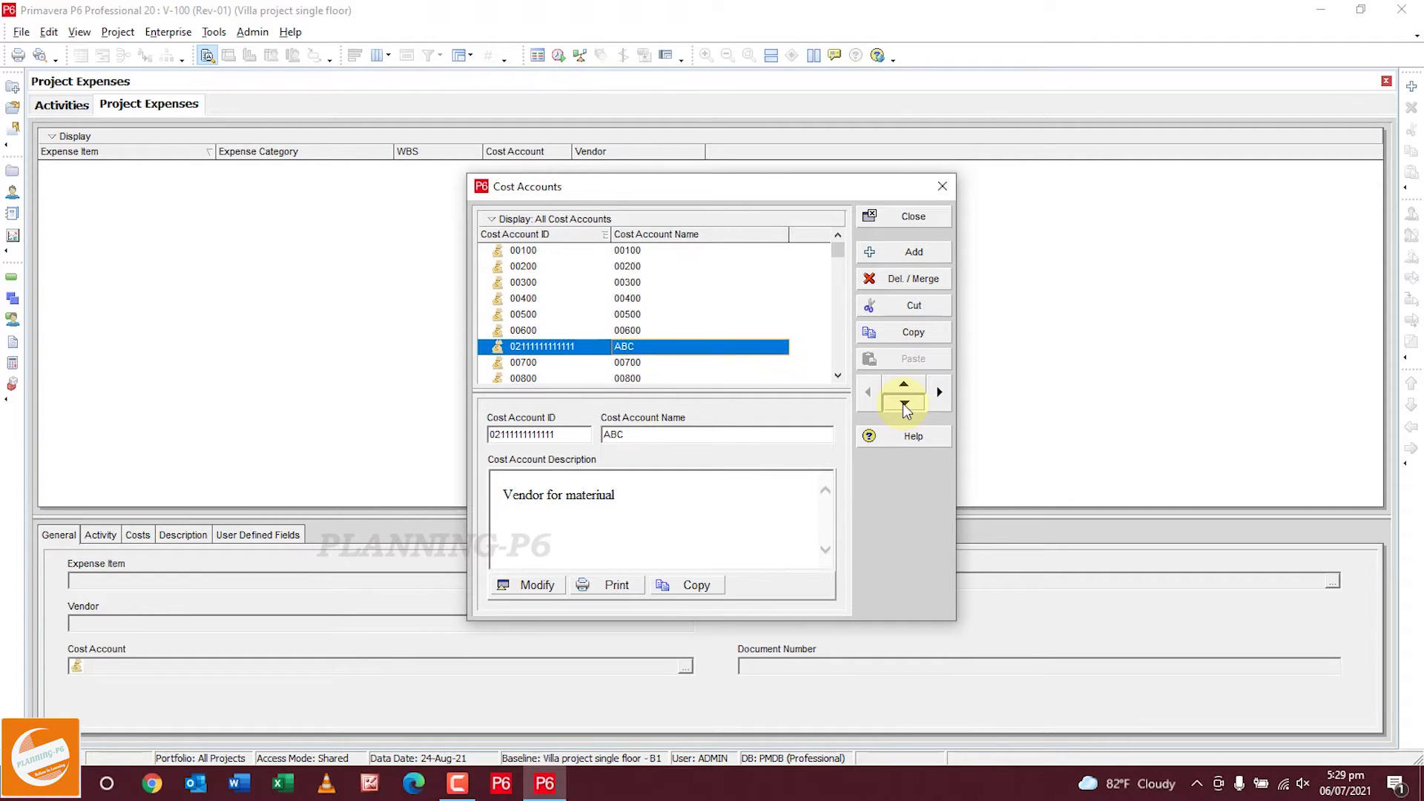
left_click(904, 403)
left_click(904, 403)
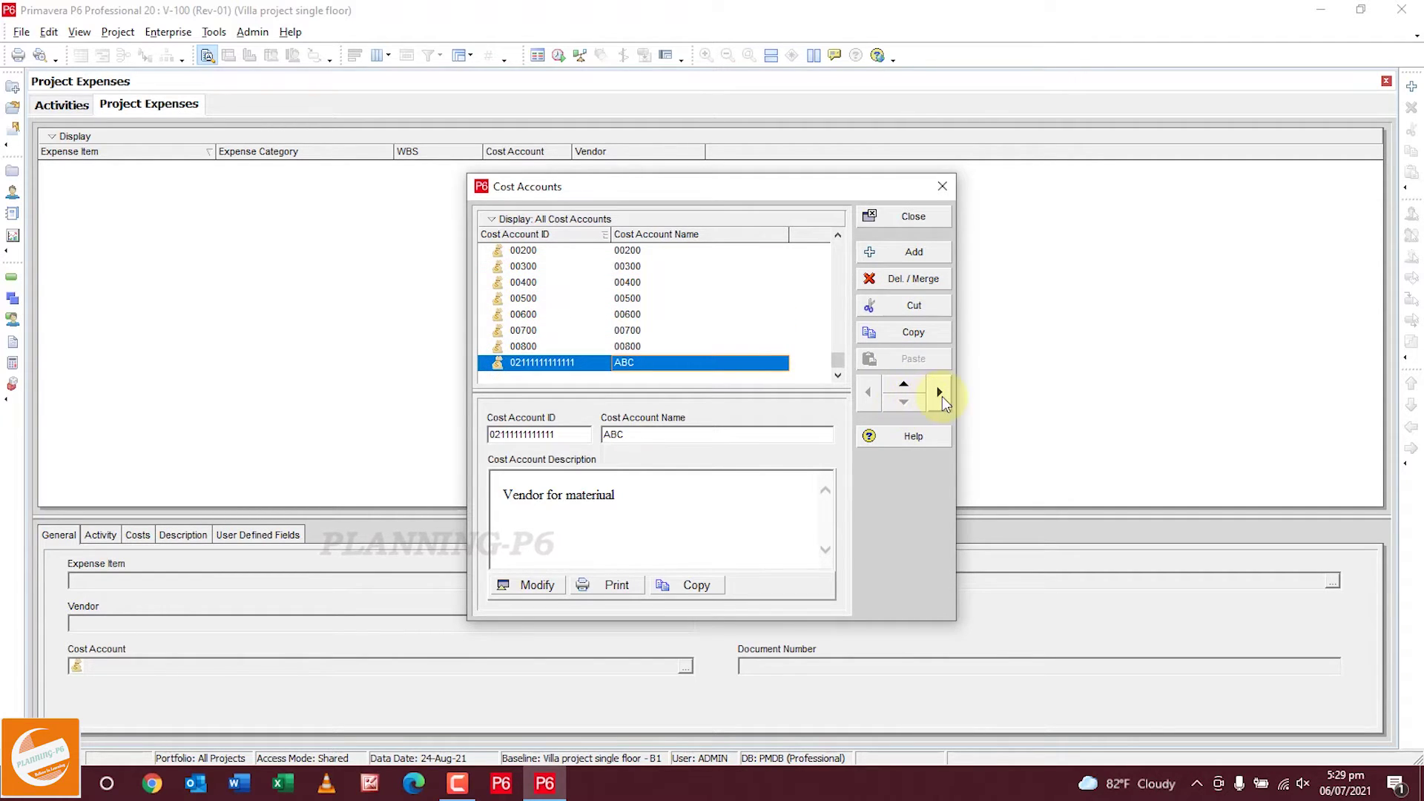
left_click(939, 393)
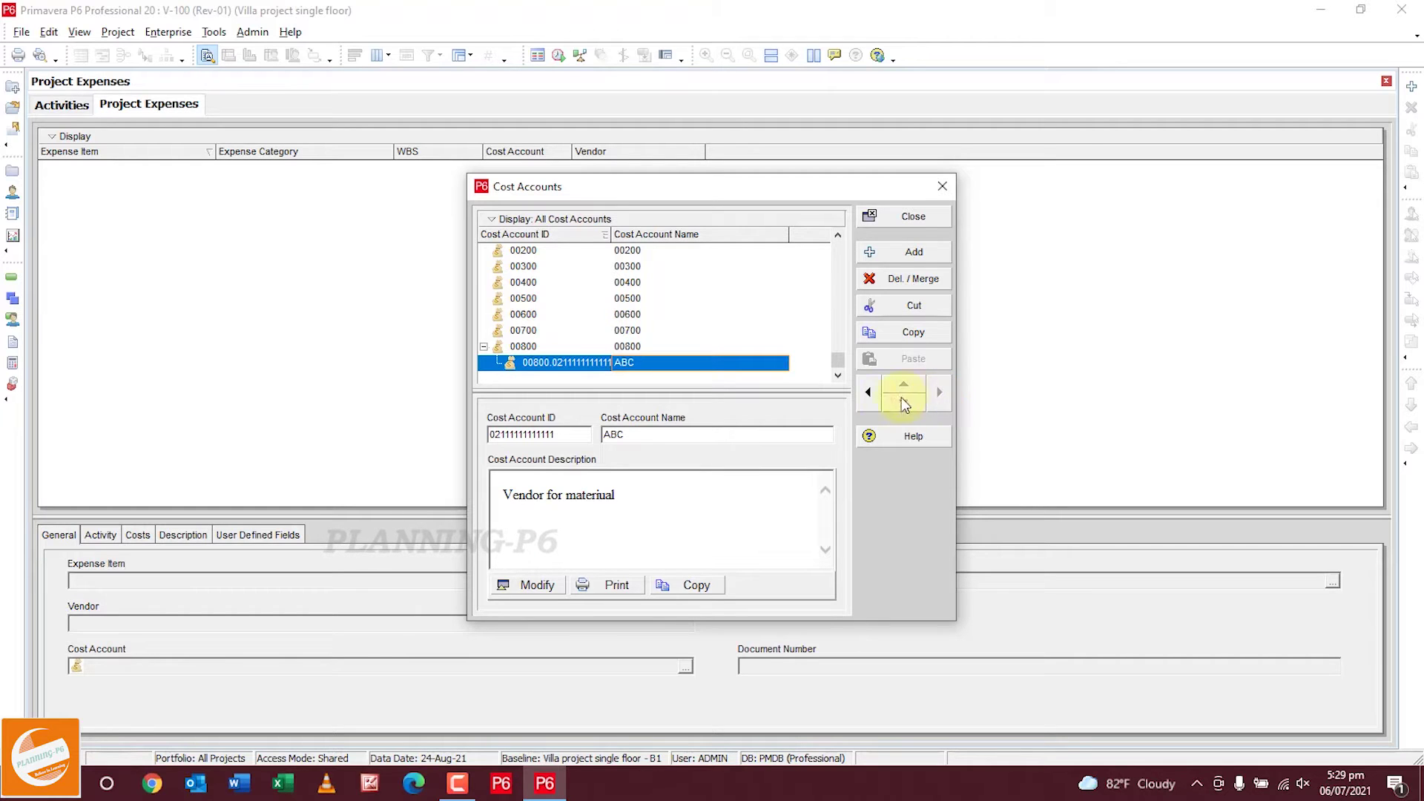
left_click(869, 393)
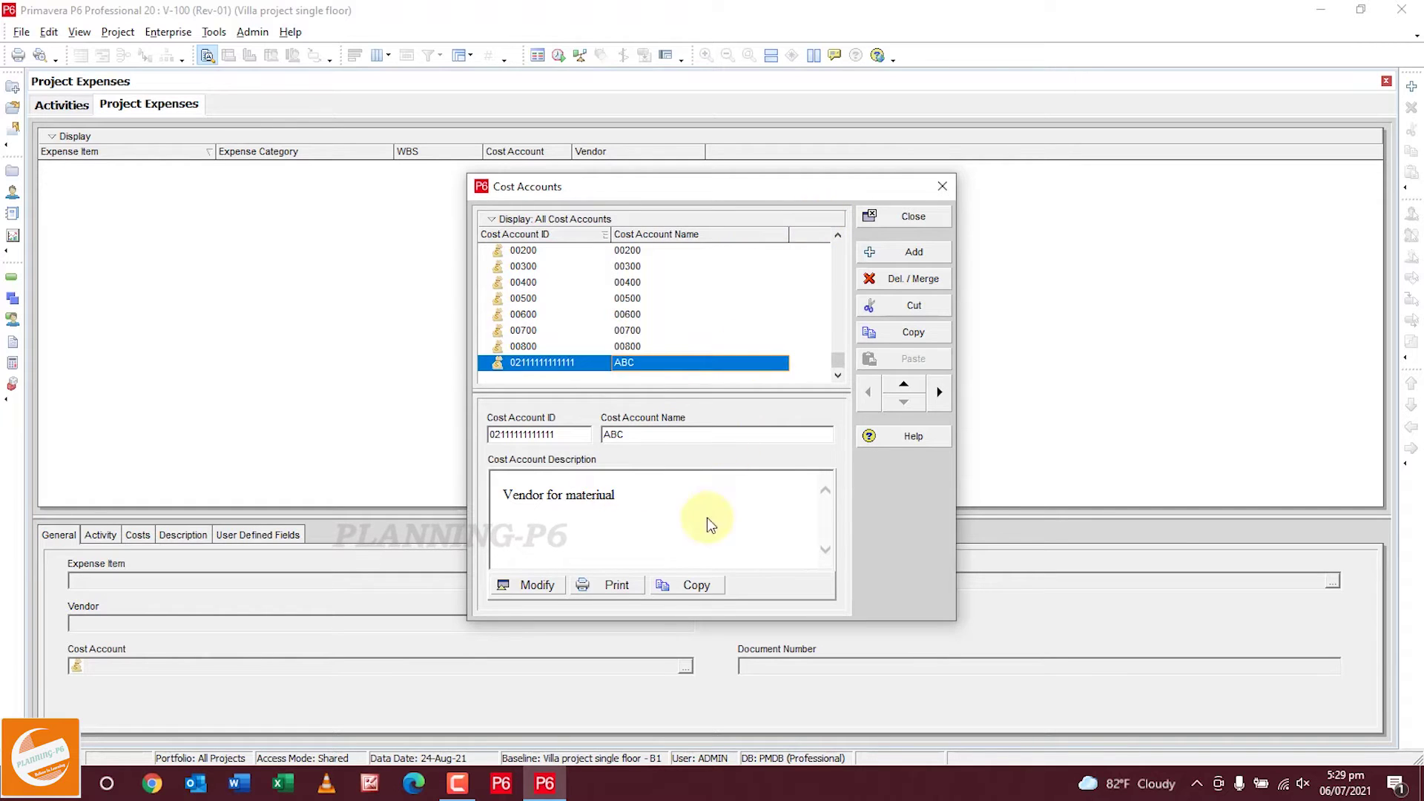
left_click(942, 186)
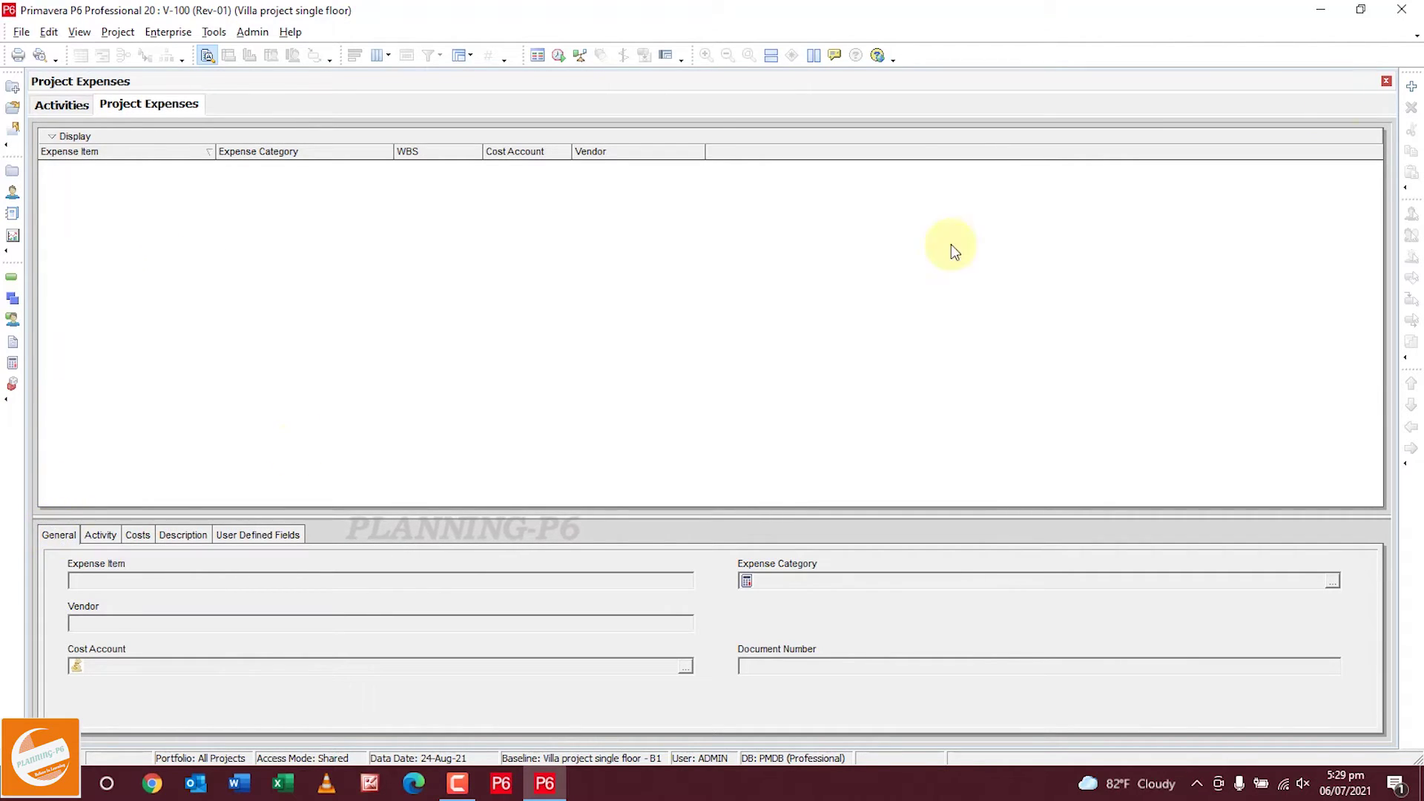
Add an expense on activity A1020 Excavation named 'Rent for Excavator'.
left_click(1411, 86)
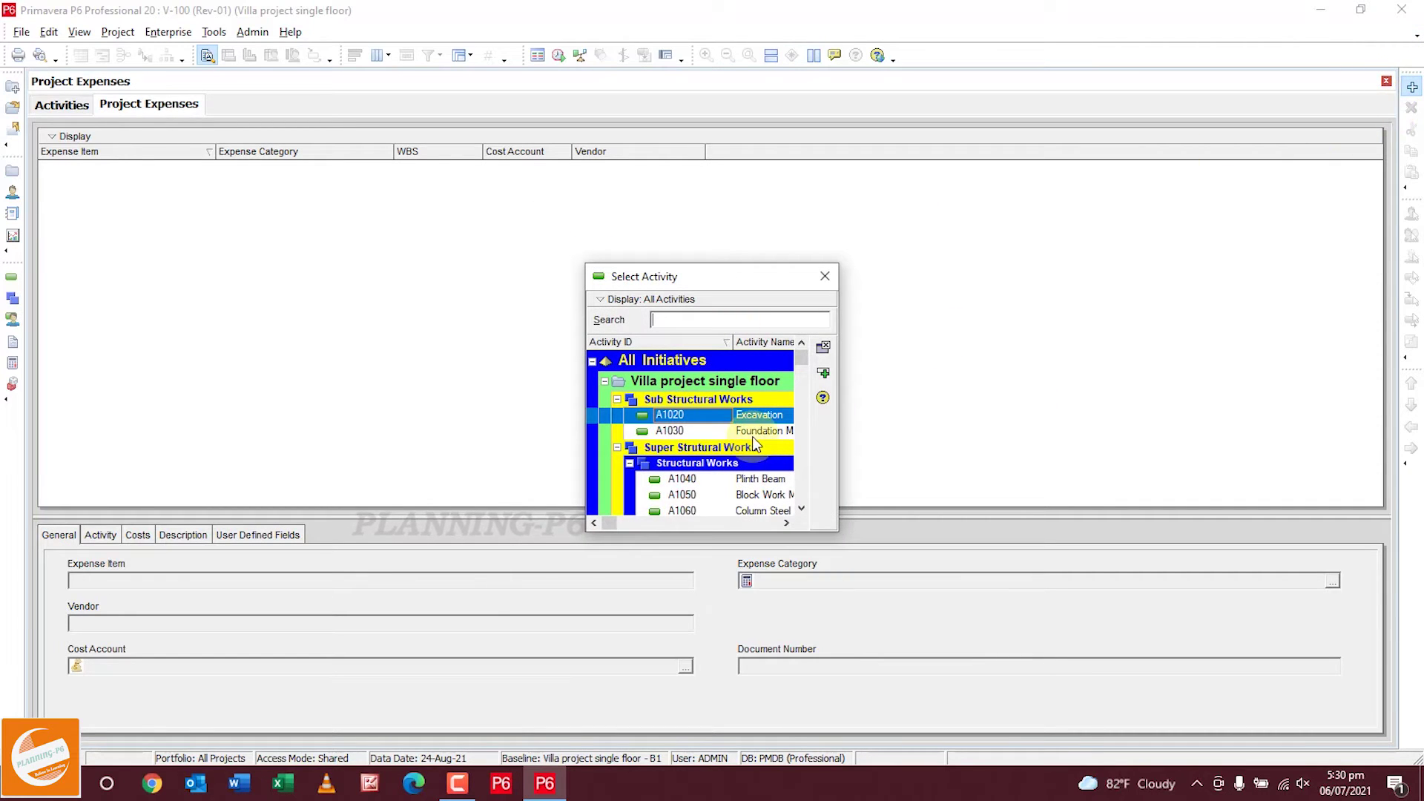
left_click_drag(586, 383, 343, 379)
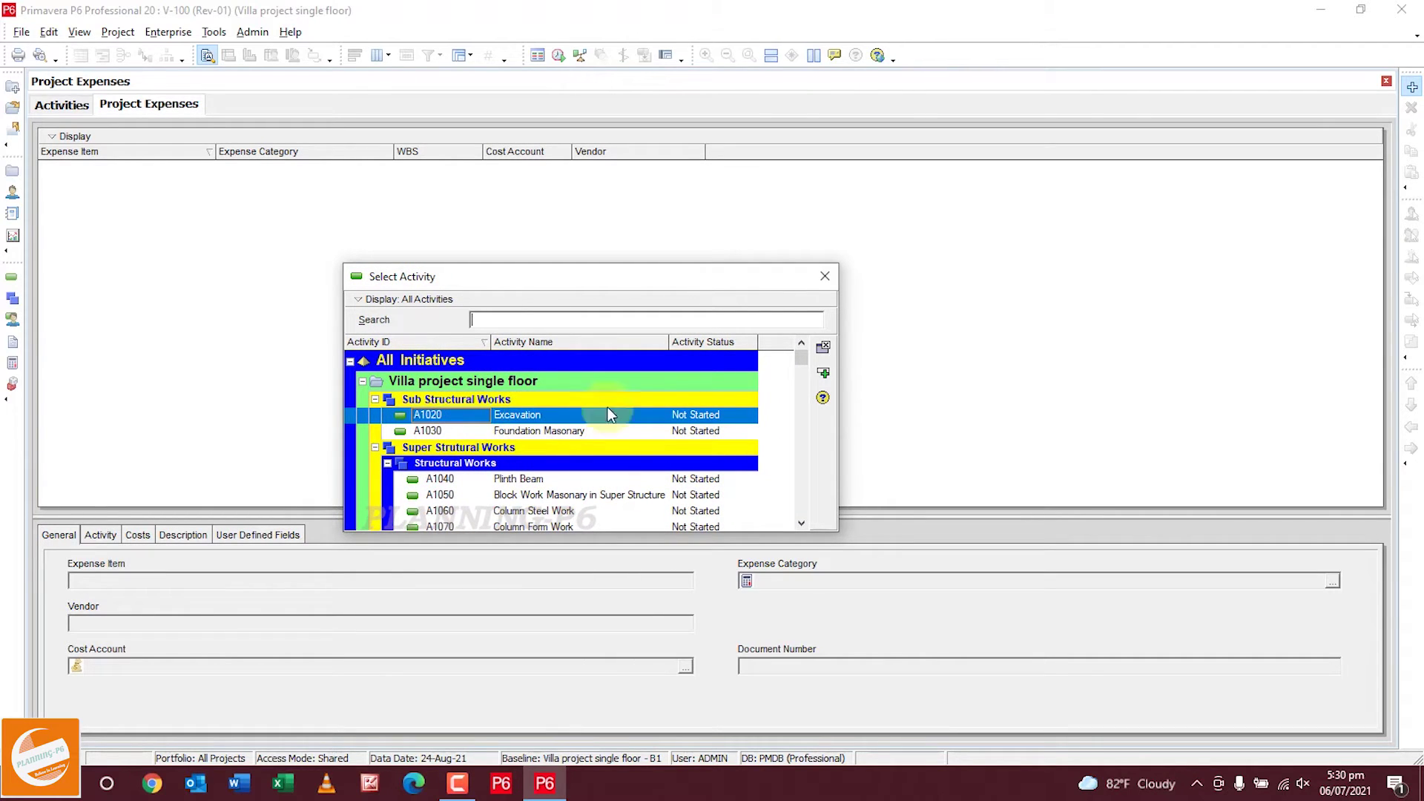
left_click(823, 373)
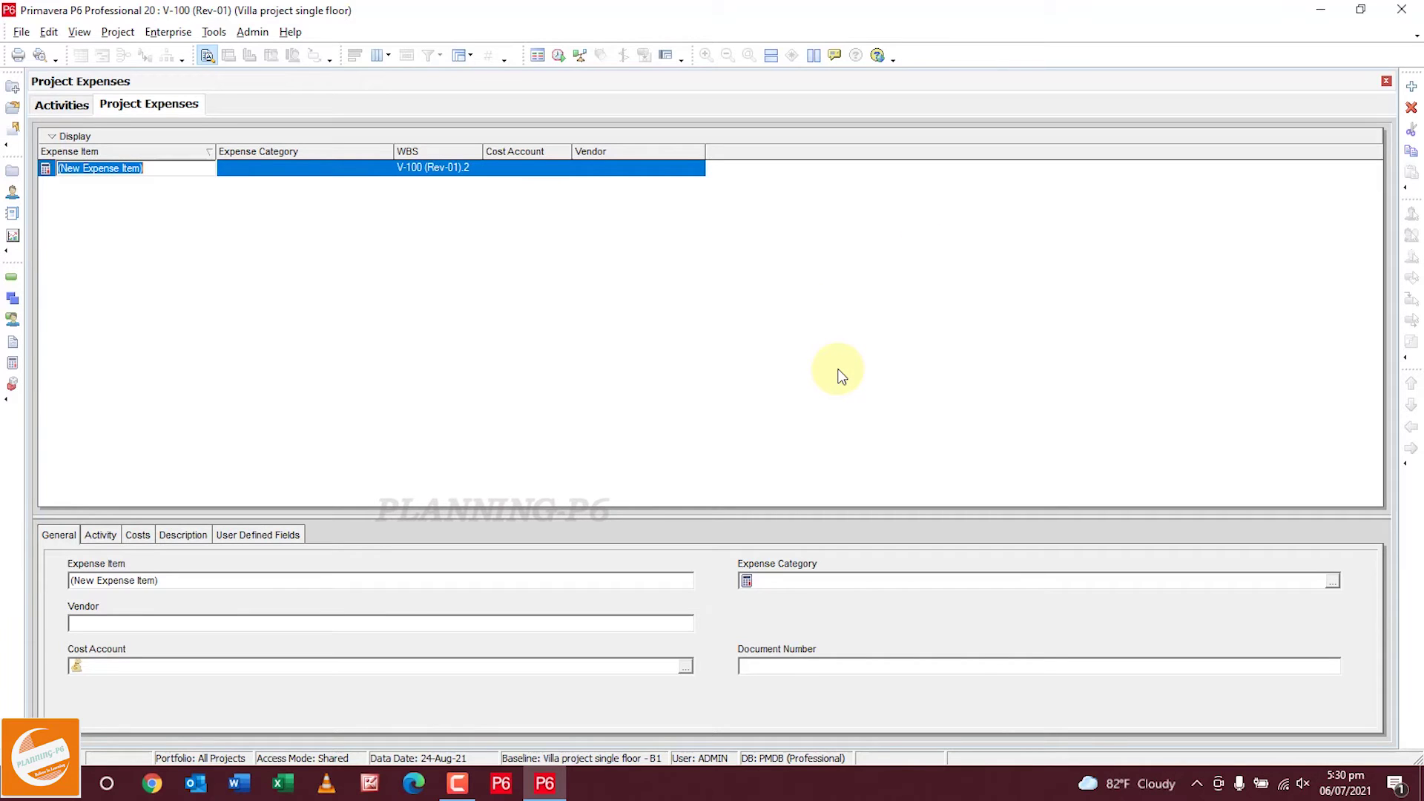
type("Rent for Exc")
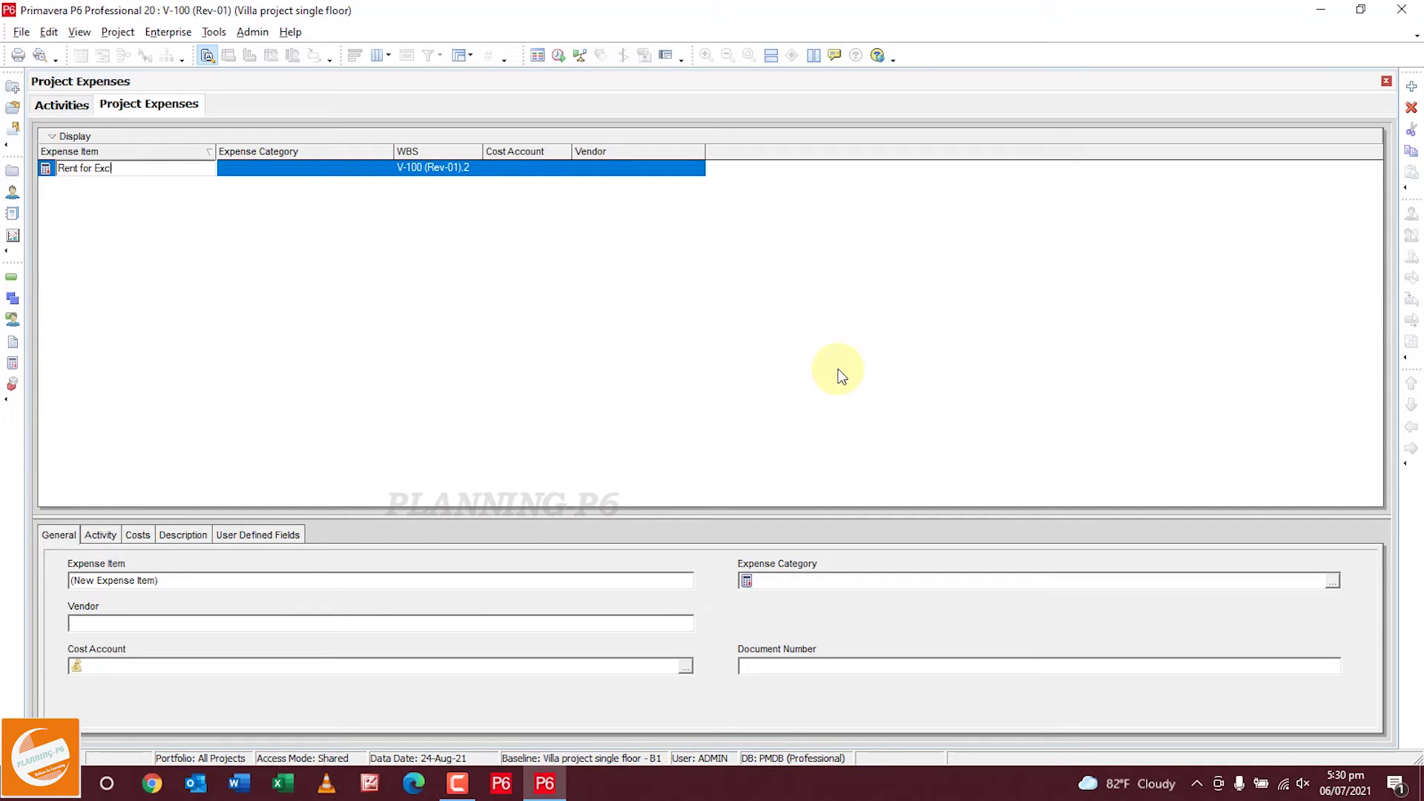
type("avator")
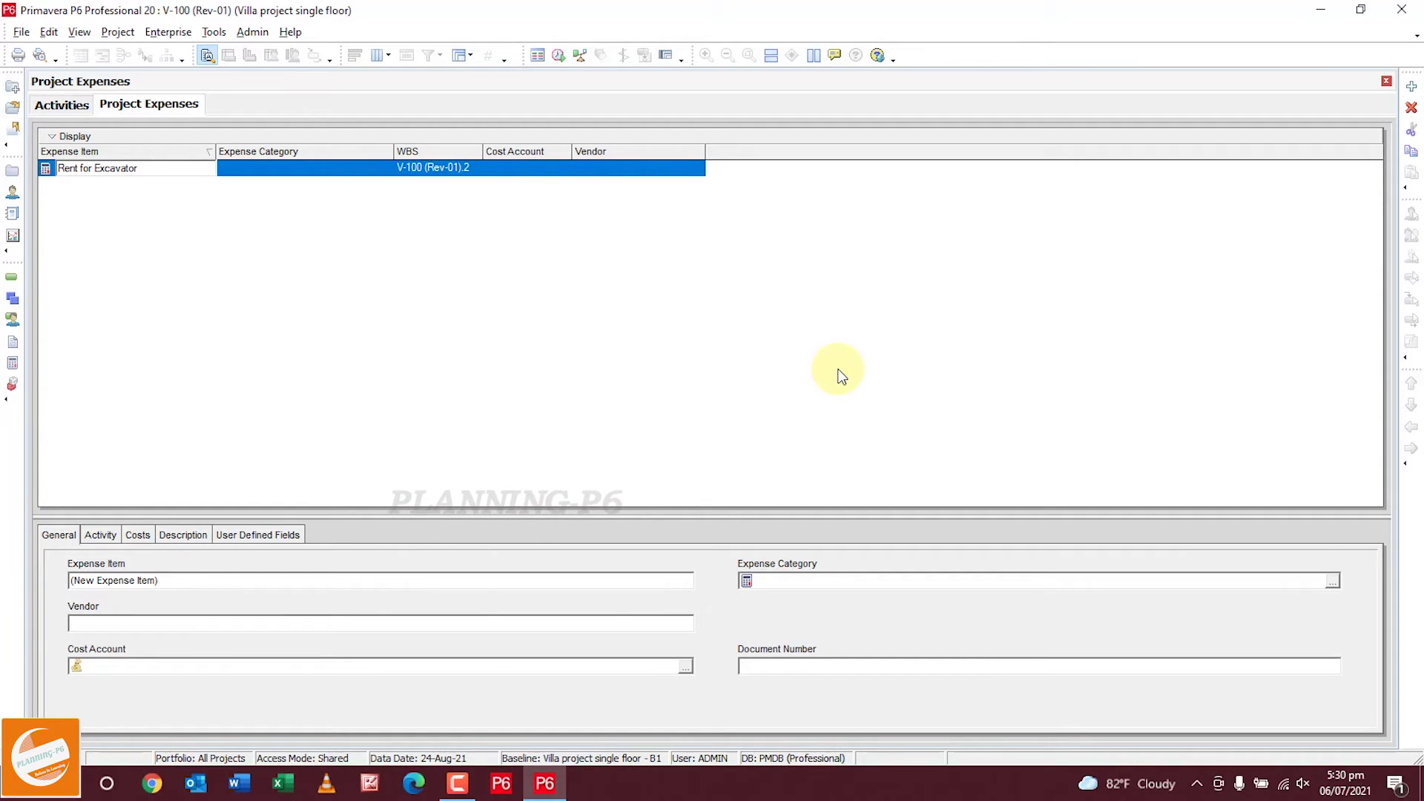
left_click(257, 166)
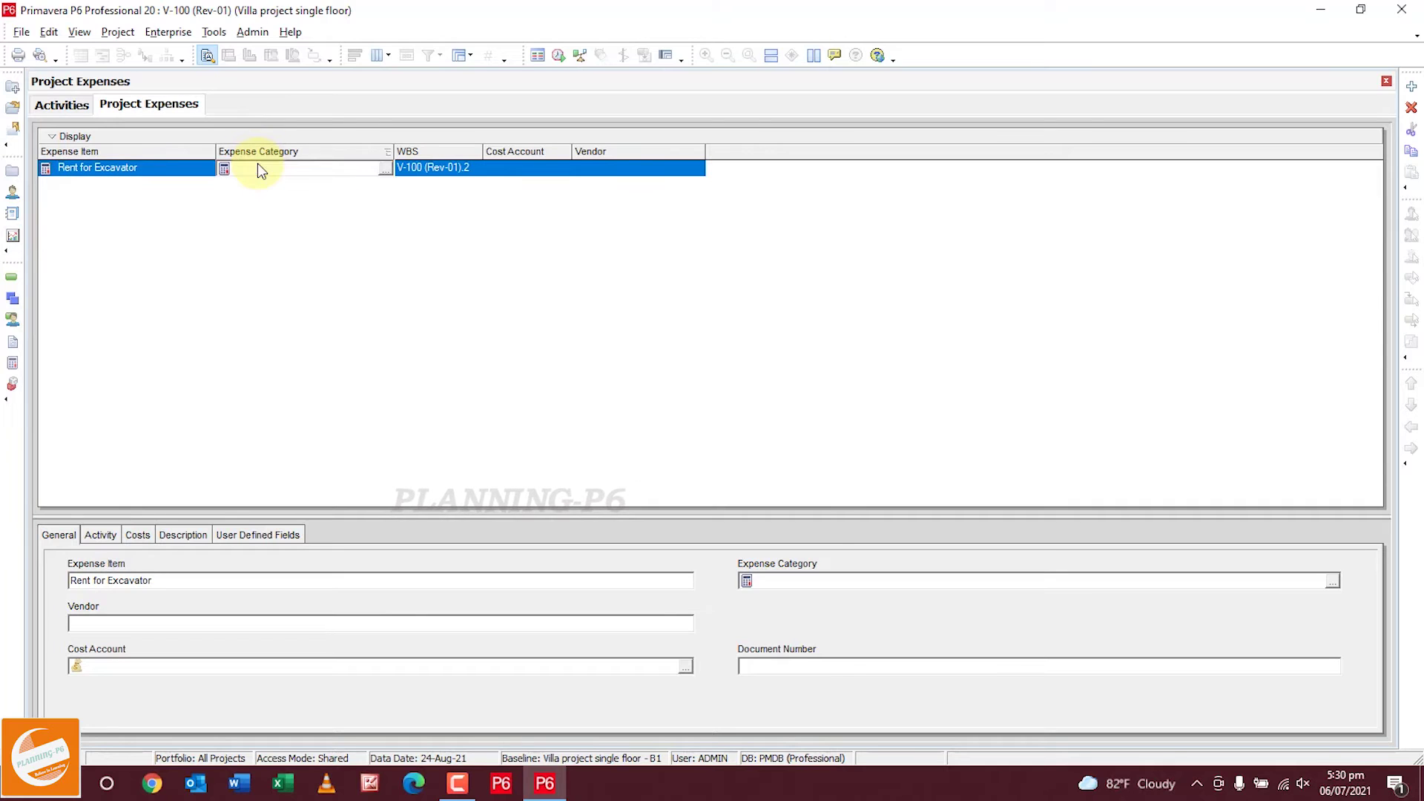
left_click(257, 166)
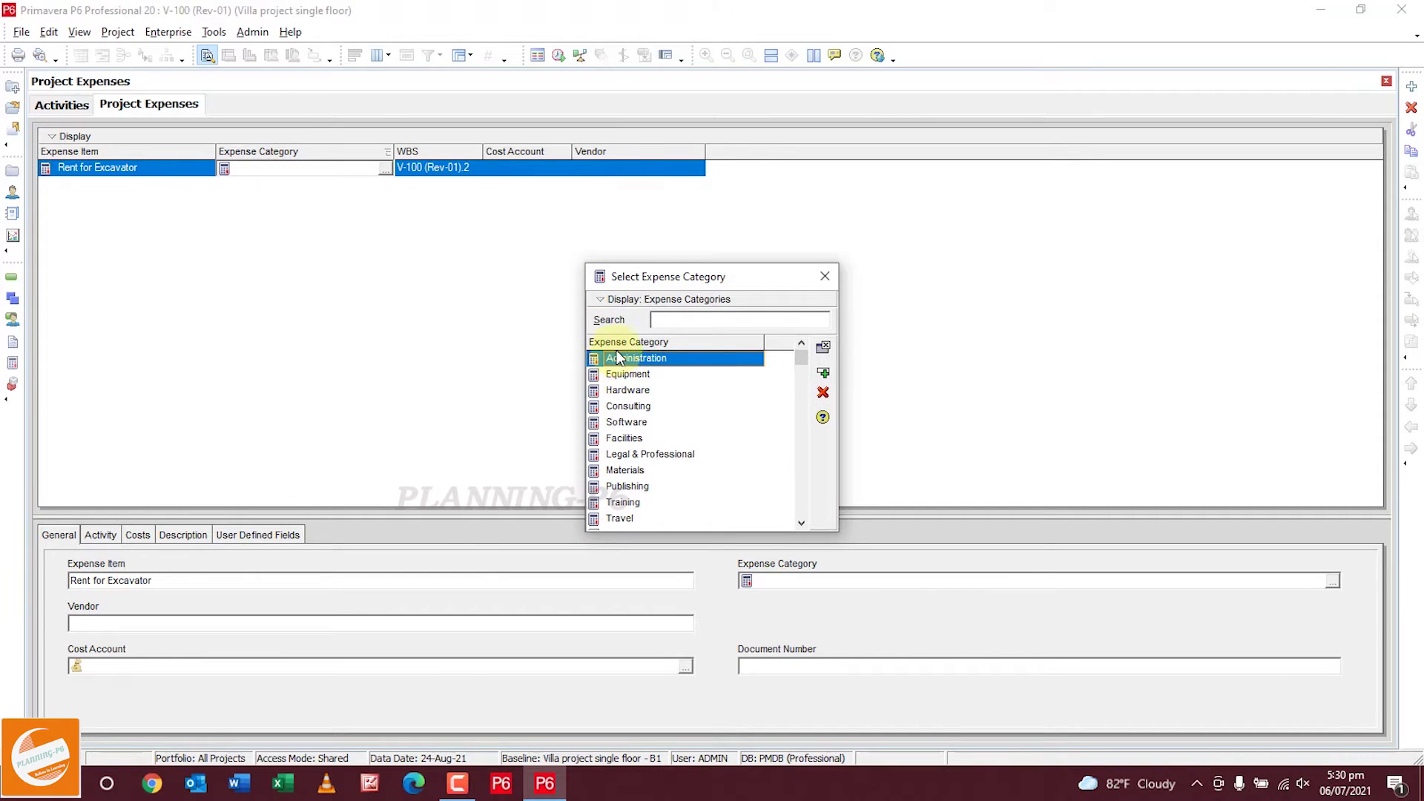
left_click(698, 388)
scroll(697, 399, "down", 1)
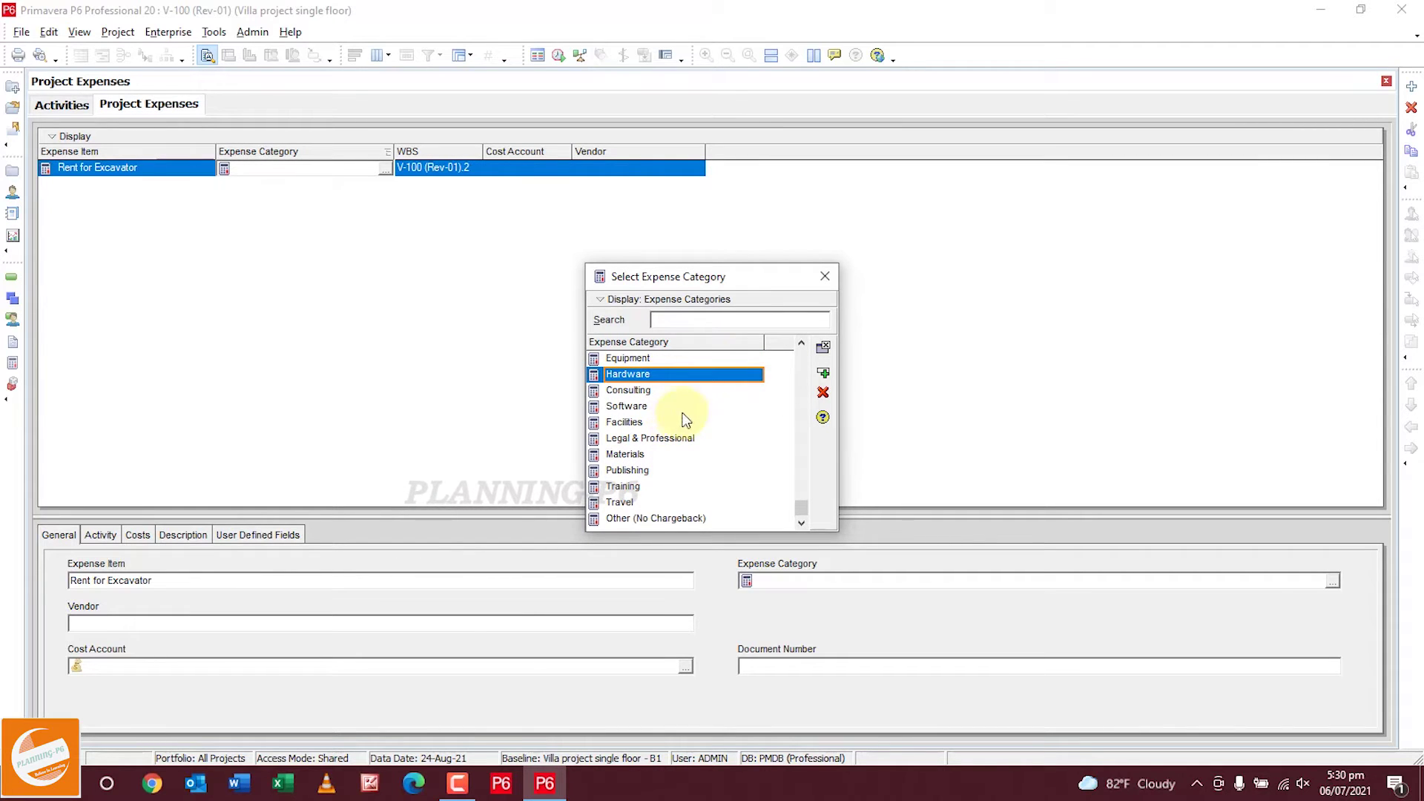
left_click(821, 276)
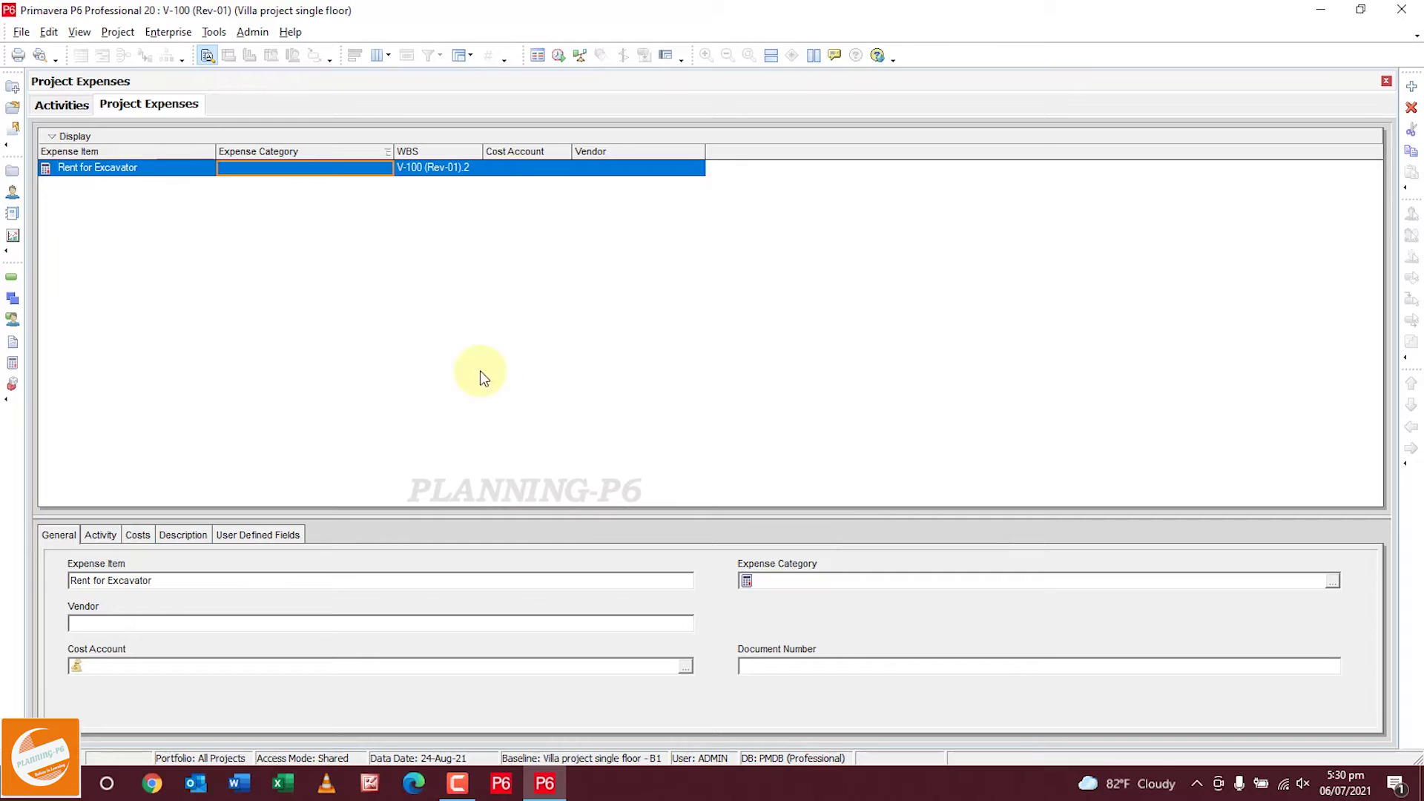
Add a new expense category ABC under Admin Categories.
left_click(253, 33)
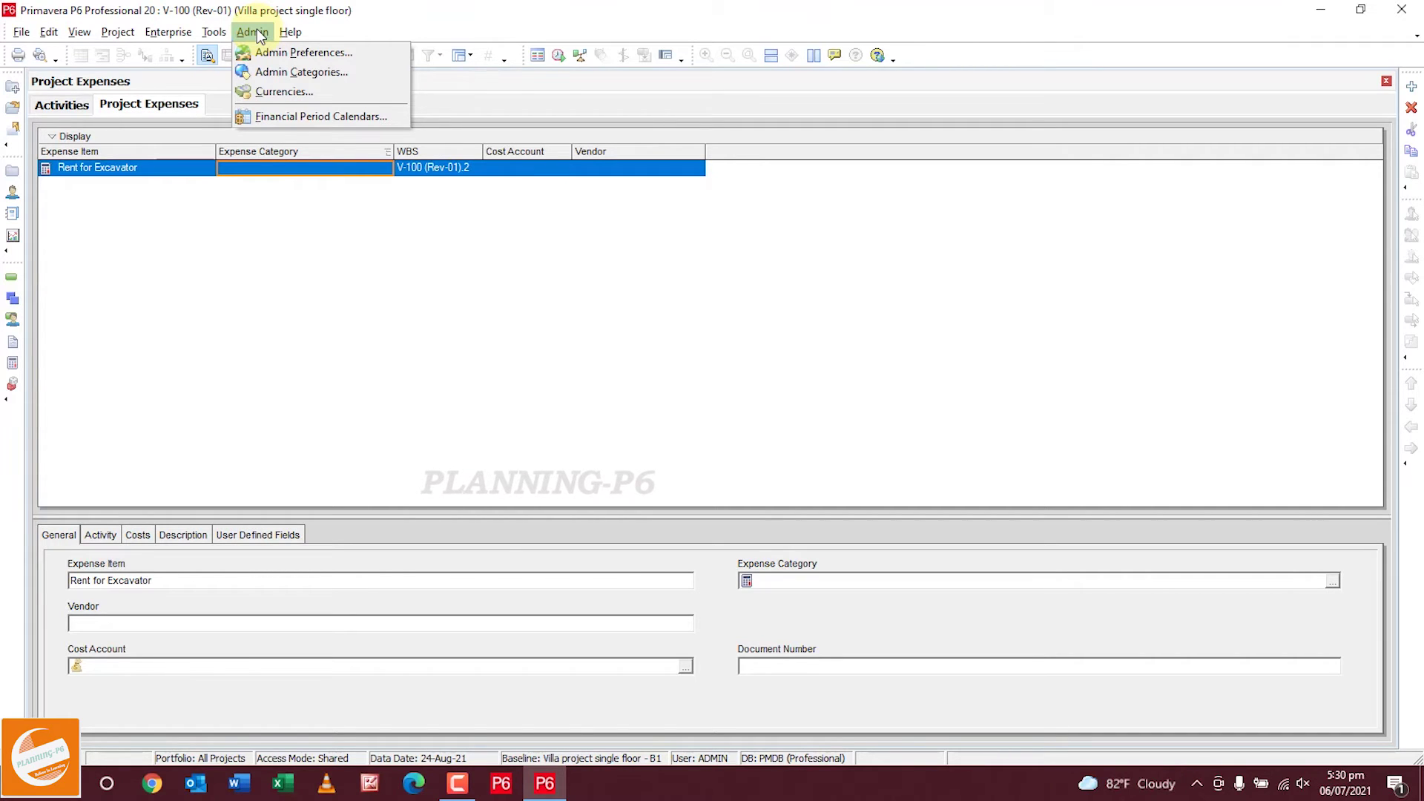
left_click(276, 71)
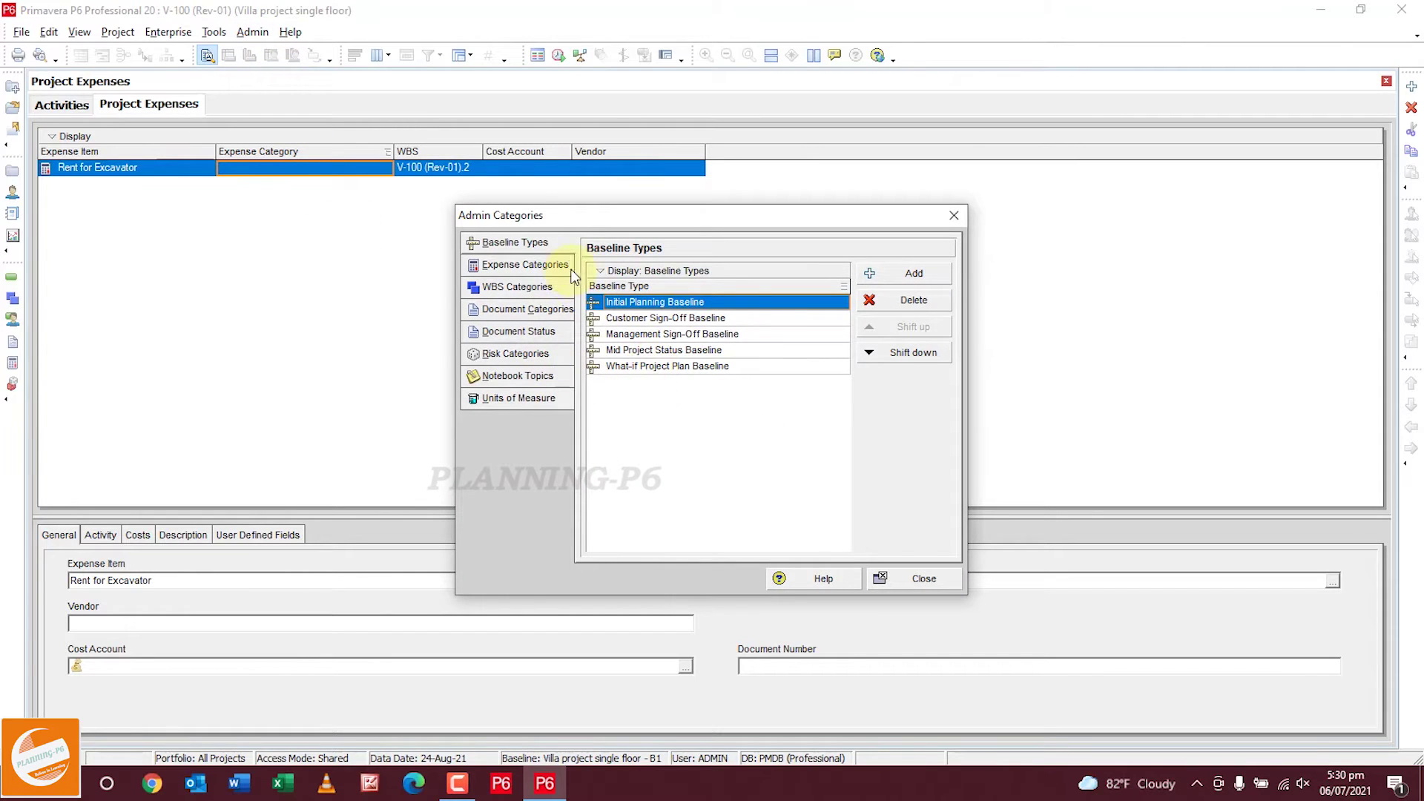
left_click(533, 266)
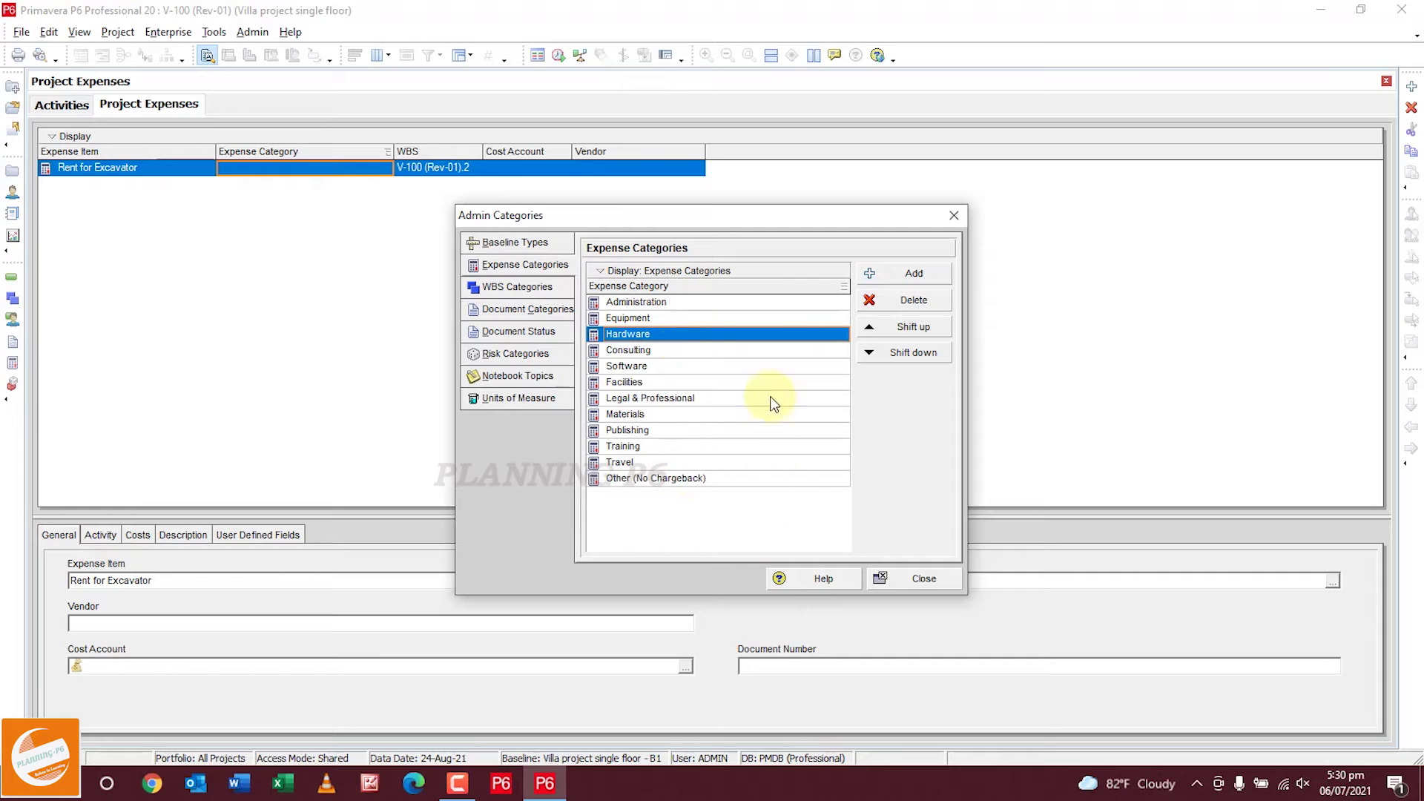
left_click(900, 274)
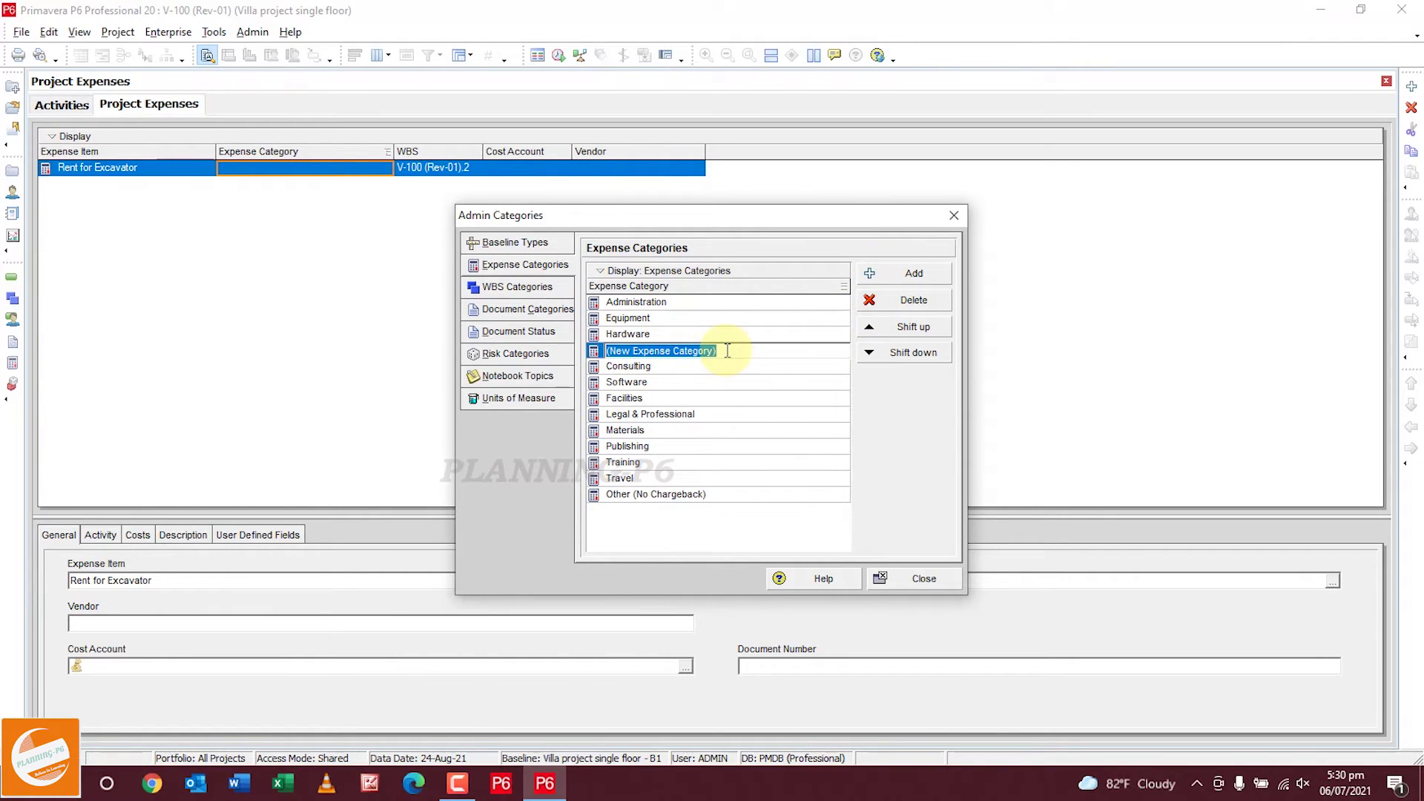
type("ABC")
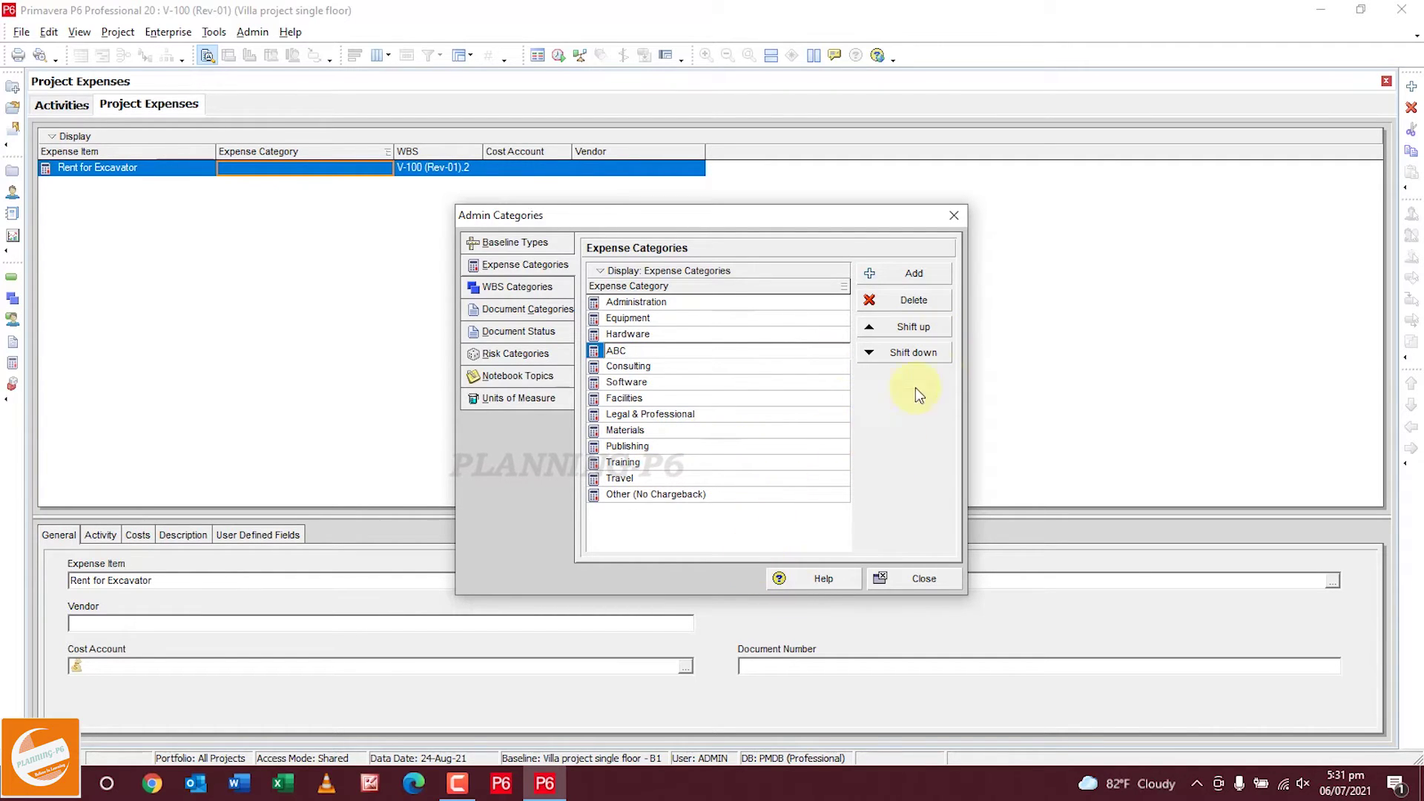
Move the ABC category to the bottom of the list and close Admin Categories.
double_click(919, 355)
double_click(919, 354)
left_click(919, 354)
double_click(919, 354)
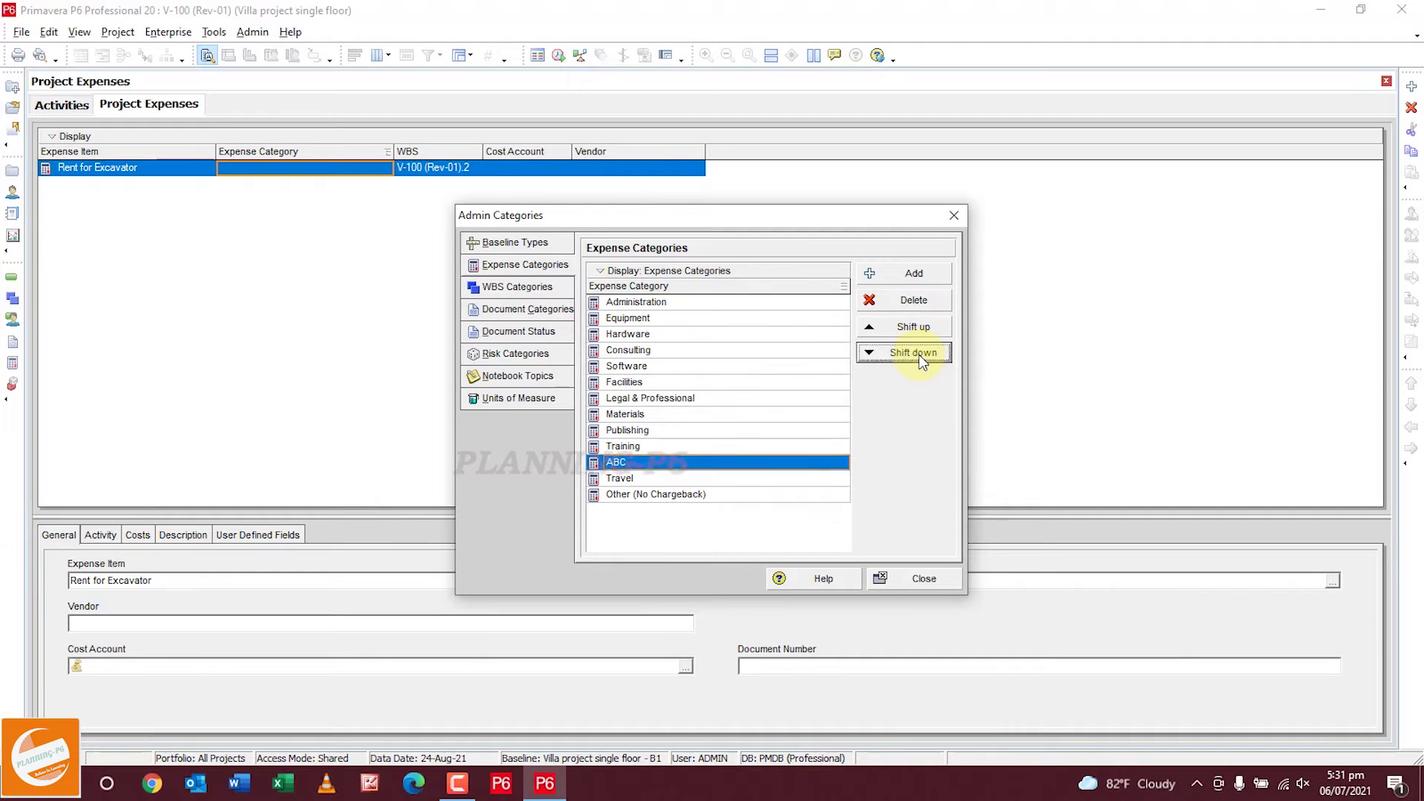
double_click(919, 355)
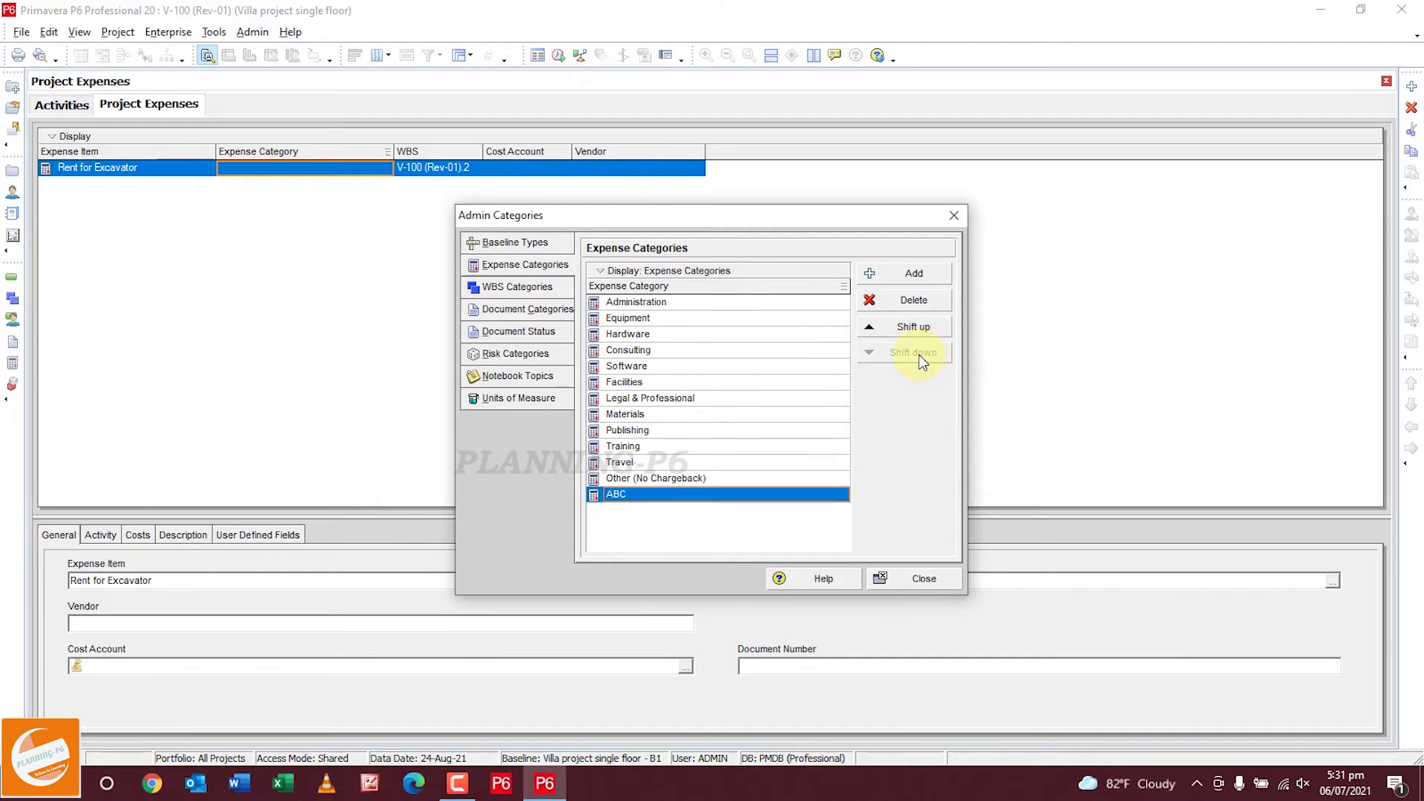
left_click(954, 216)
Assign the Equipment expense category to Rent for Excavator.
double_click(381, 166)
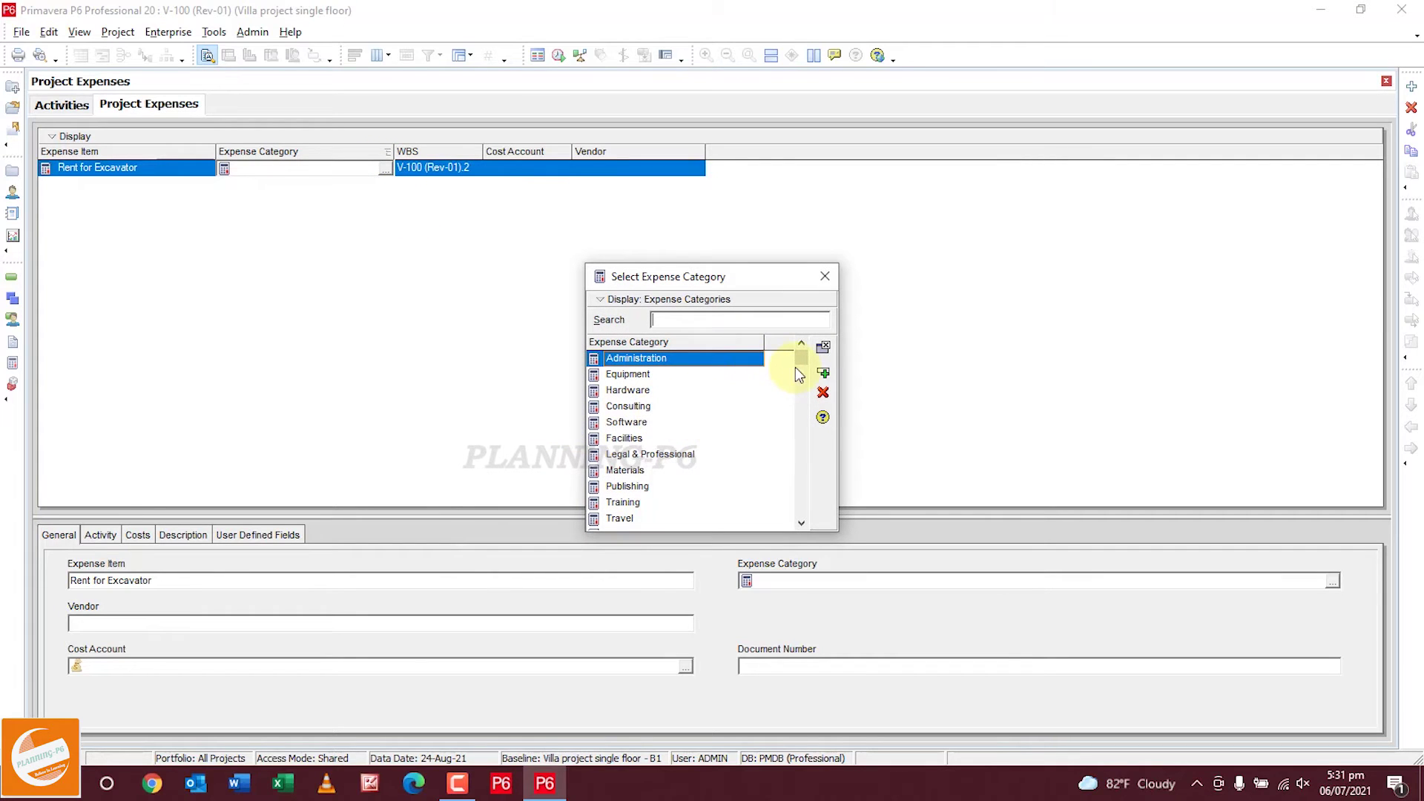
left_click_drag(801, 359, 792, 510)
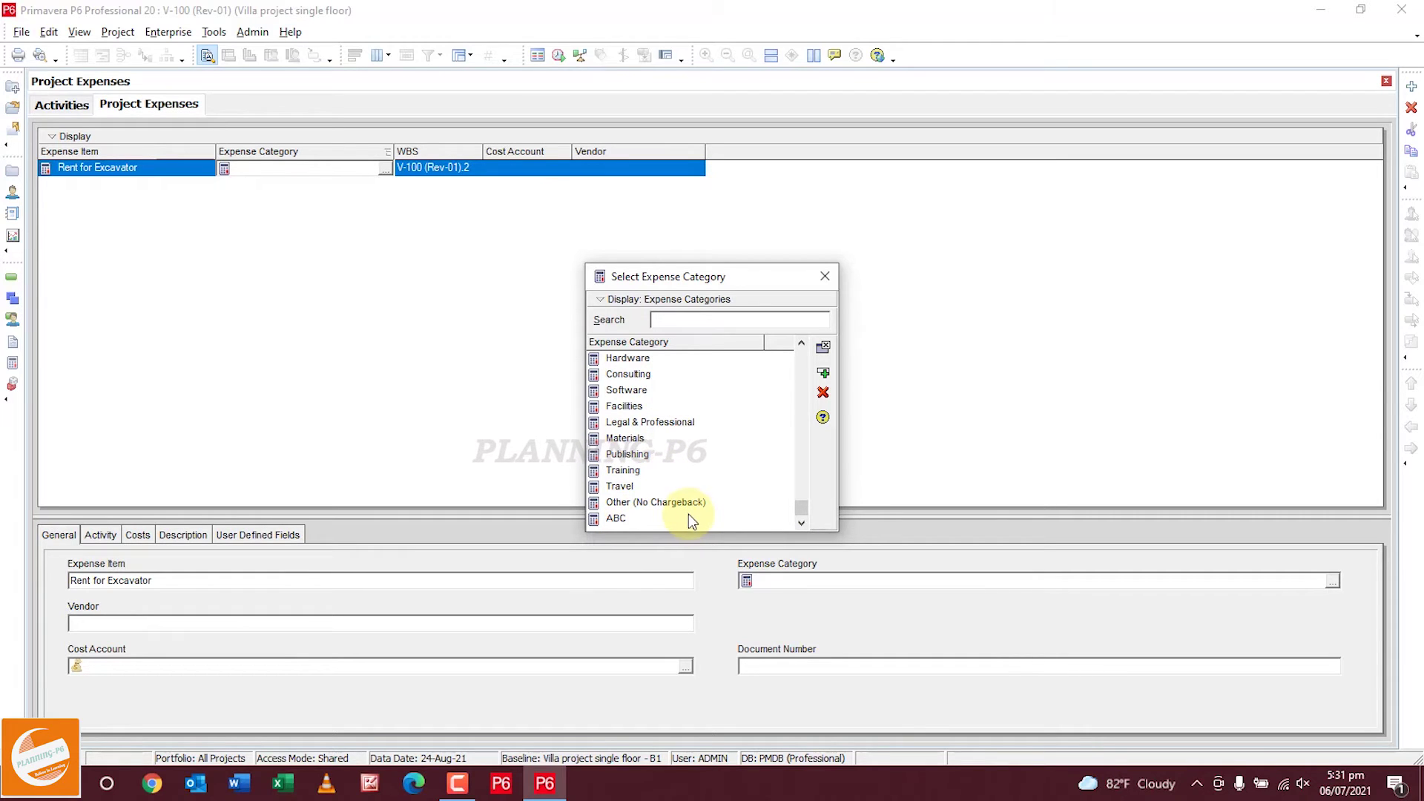
key("Home")
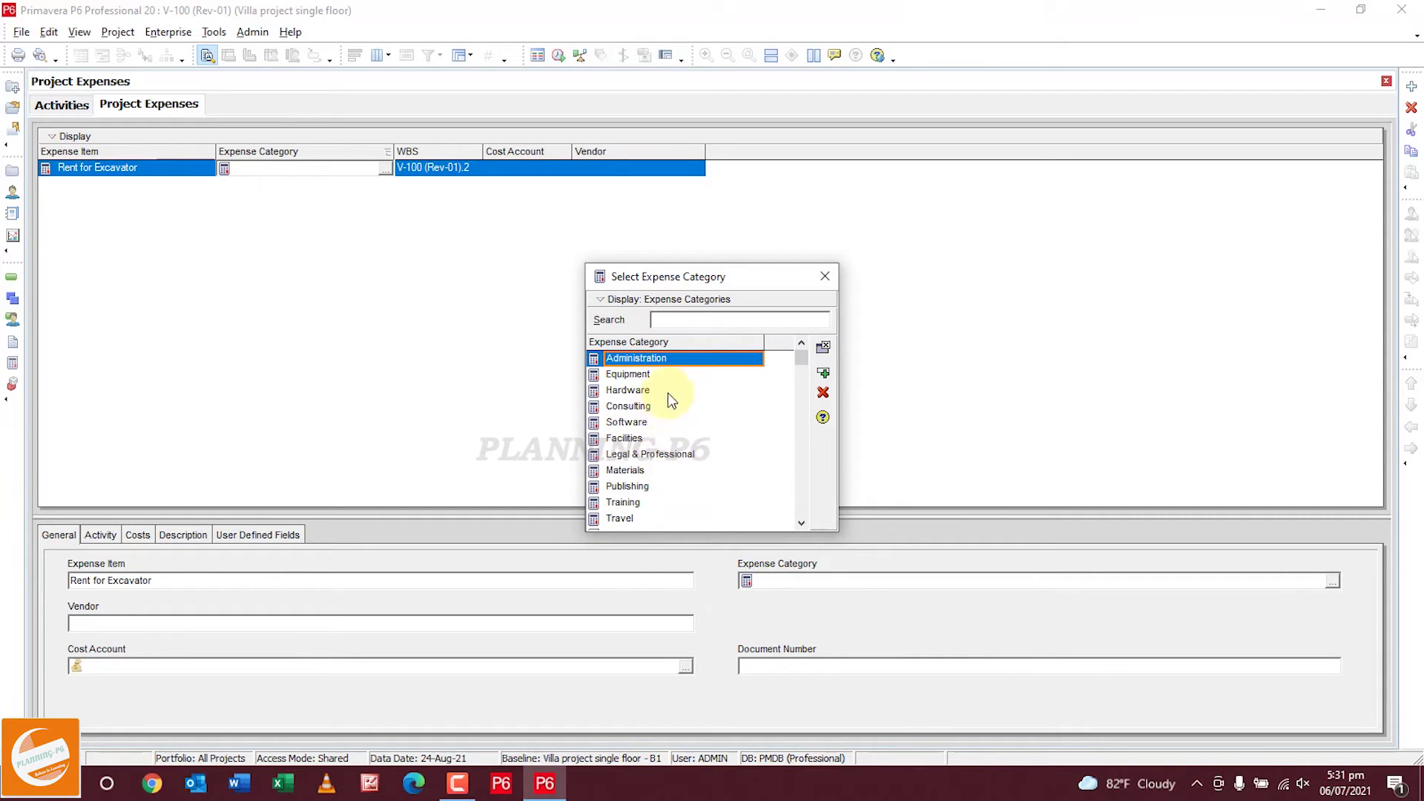
left_click(627, 374)
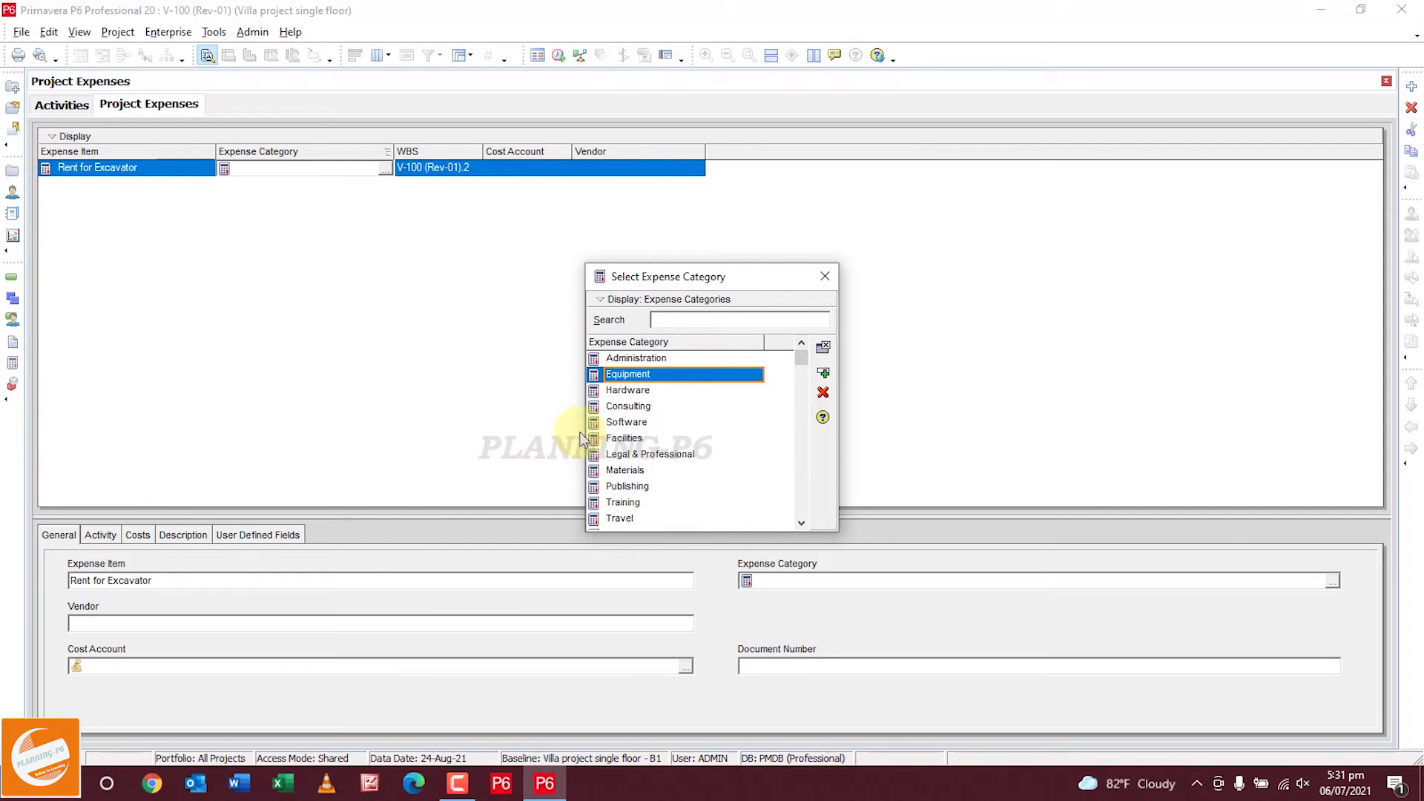
left_click(823, 372)
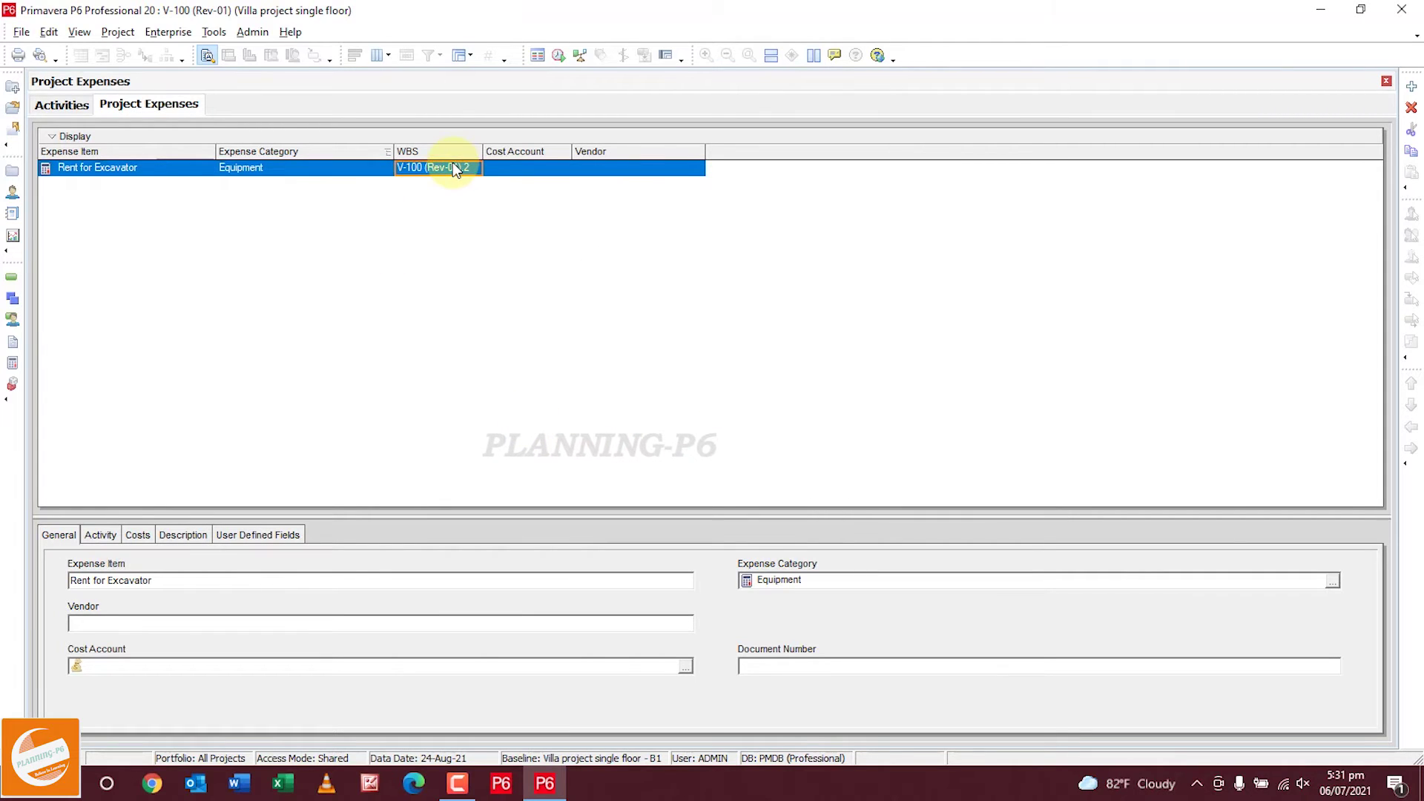
left_click(504, 169)
left_click(510, 170)
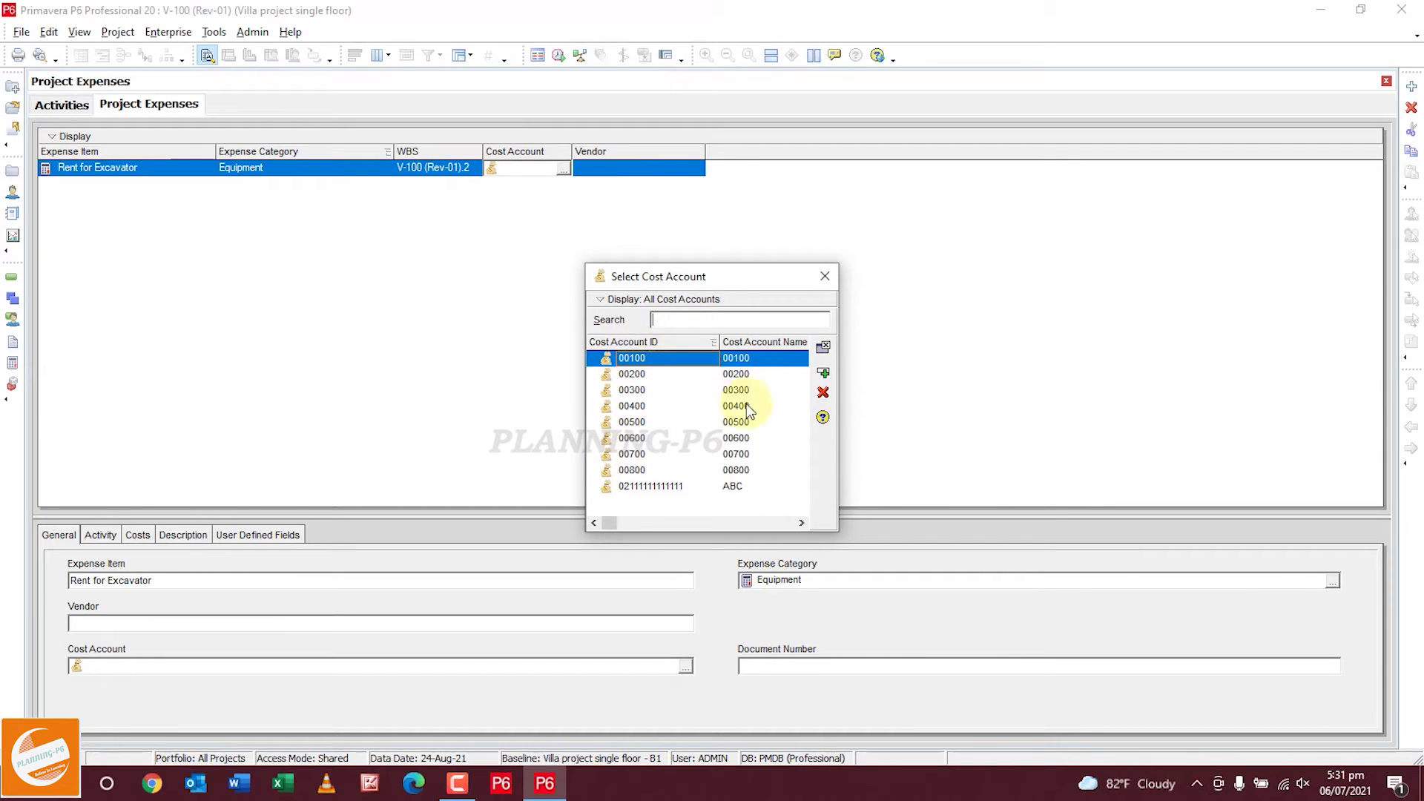
left_click(694, 488)
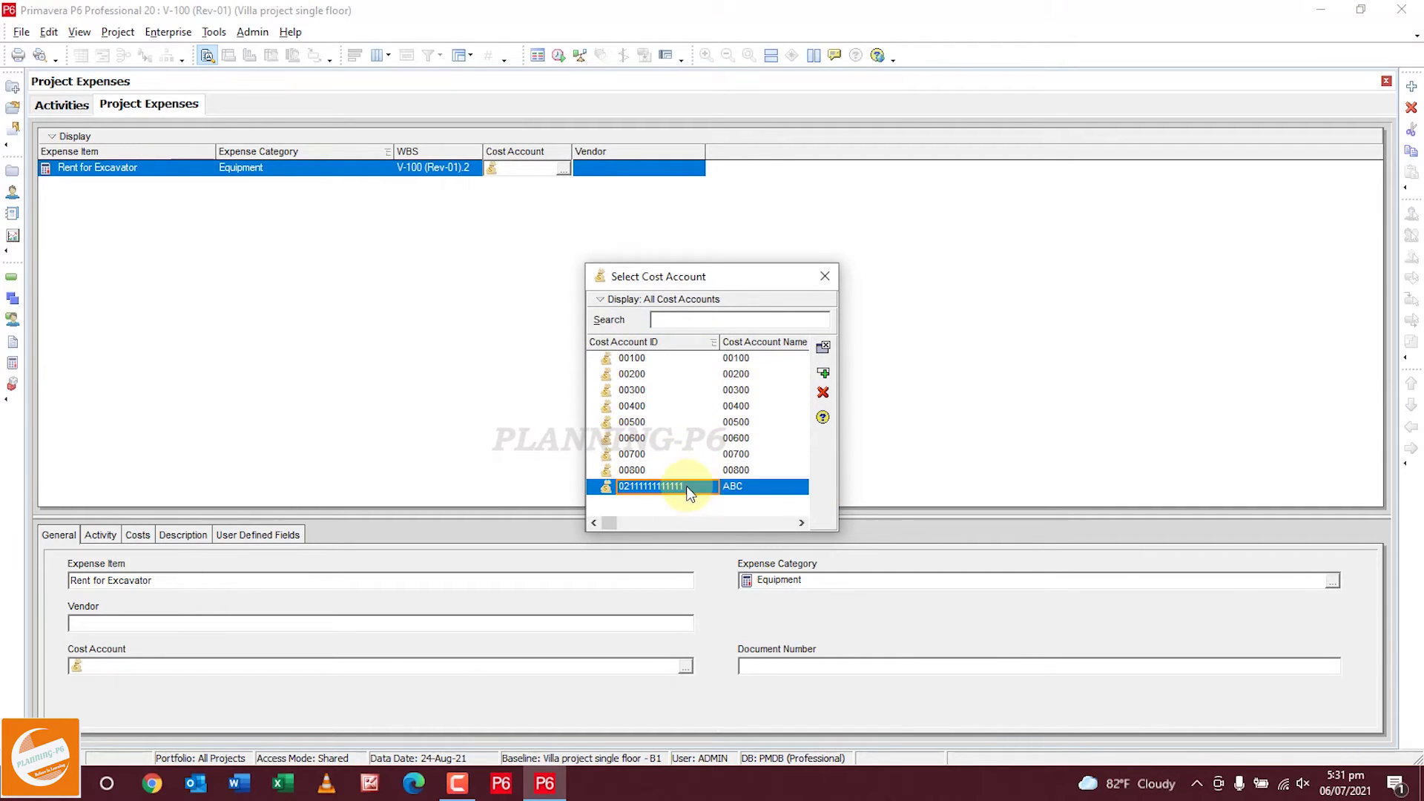
left_click(823, 347)
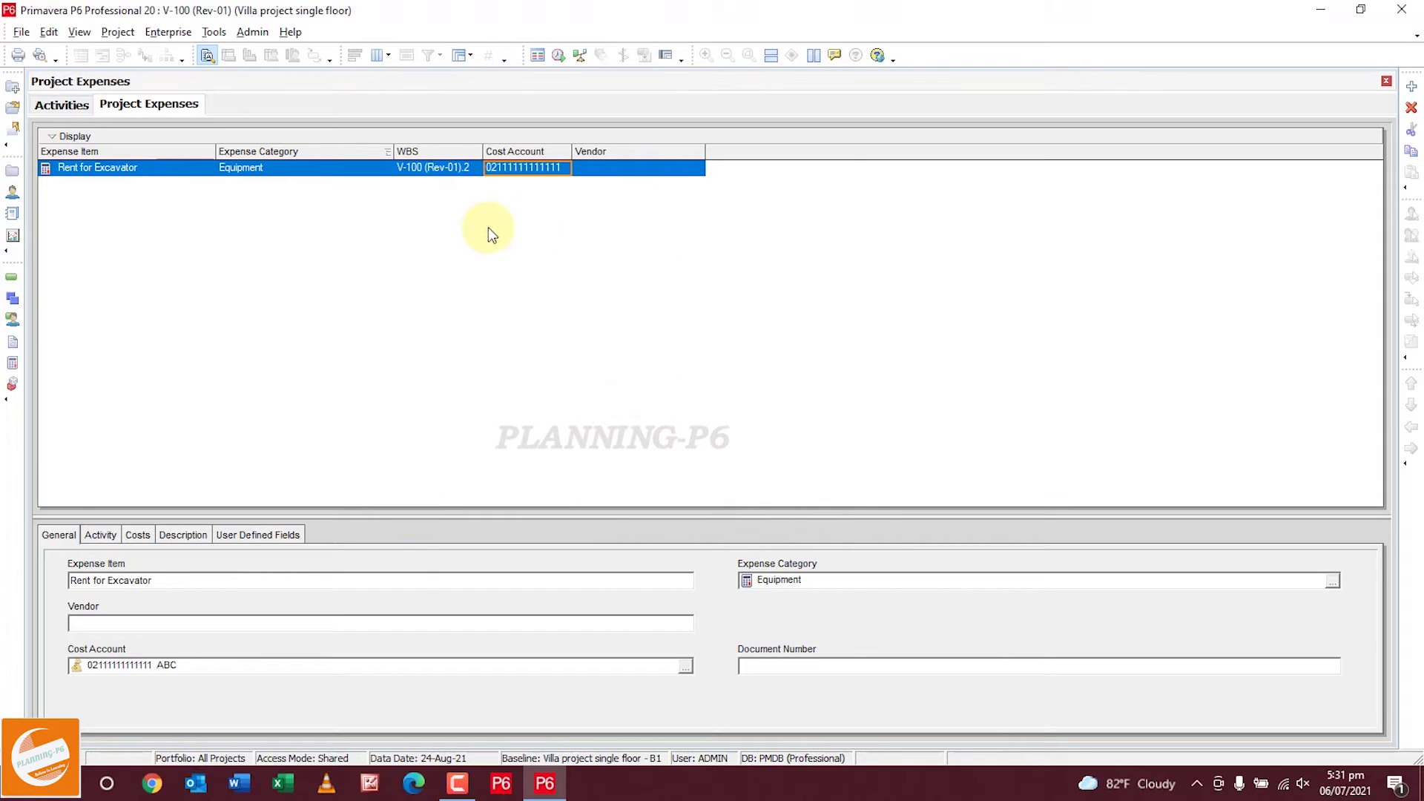
left_click(796, 671)
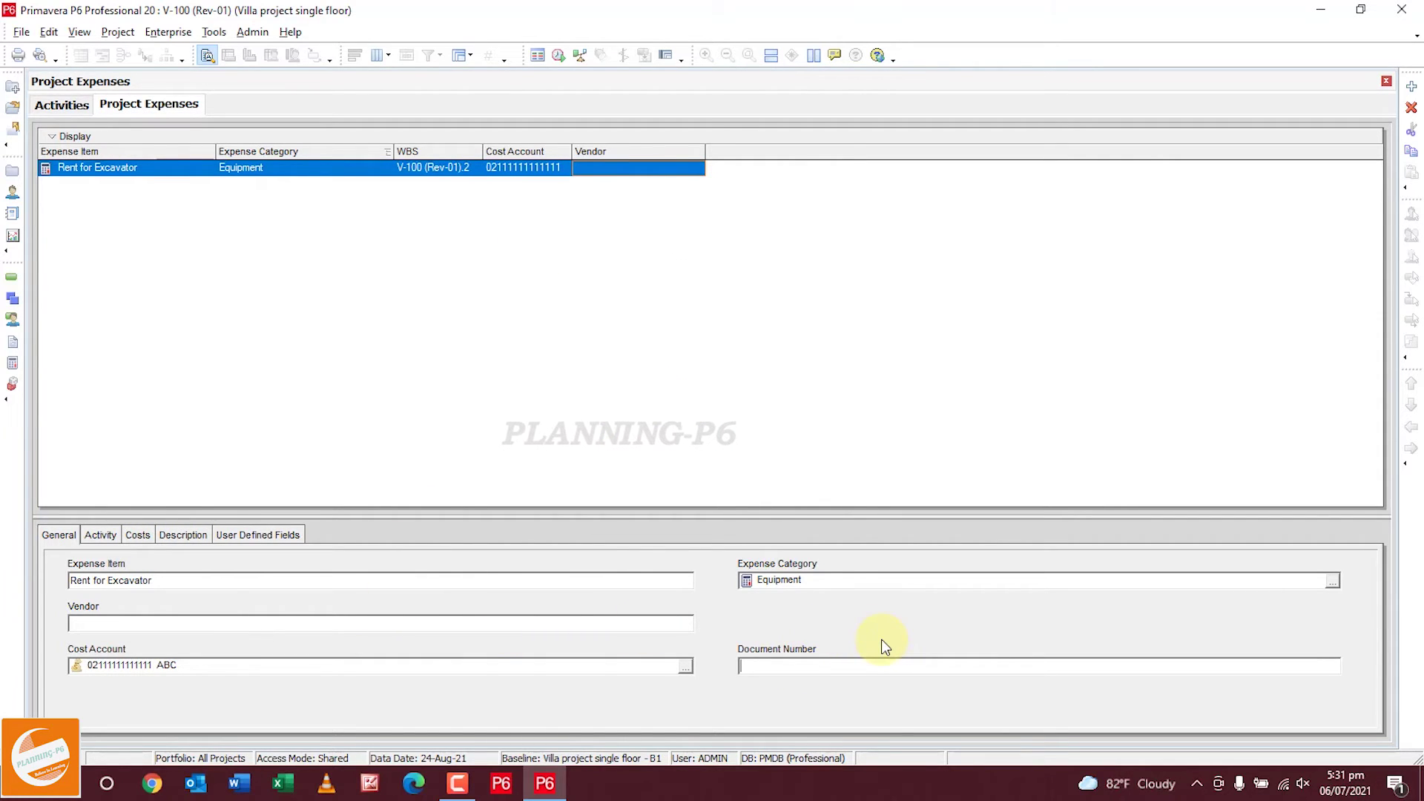
type("112233")
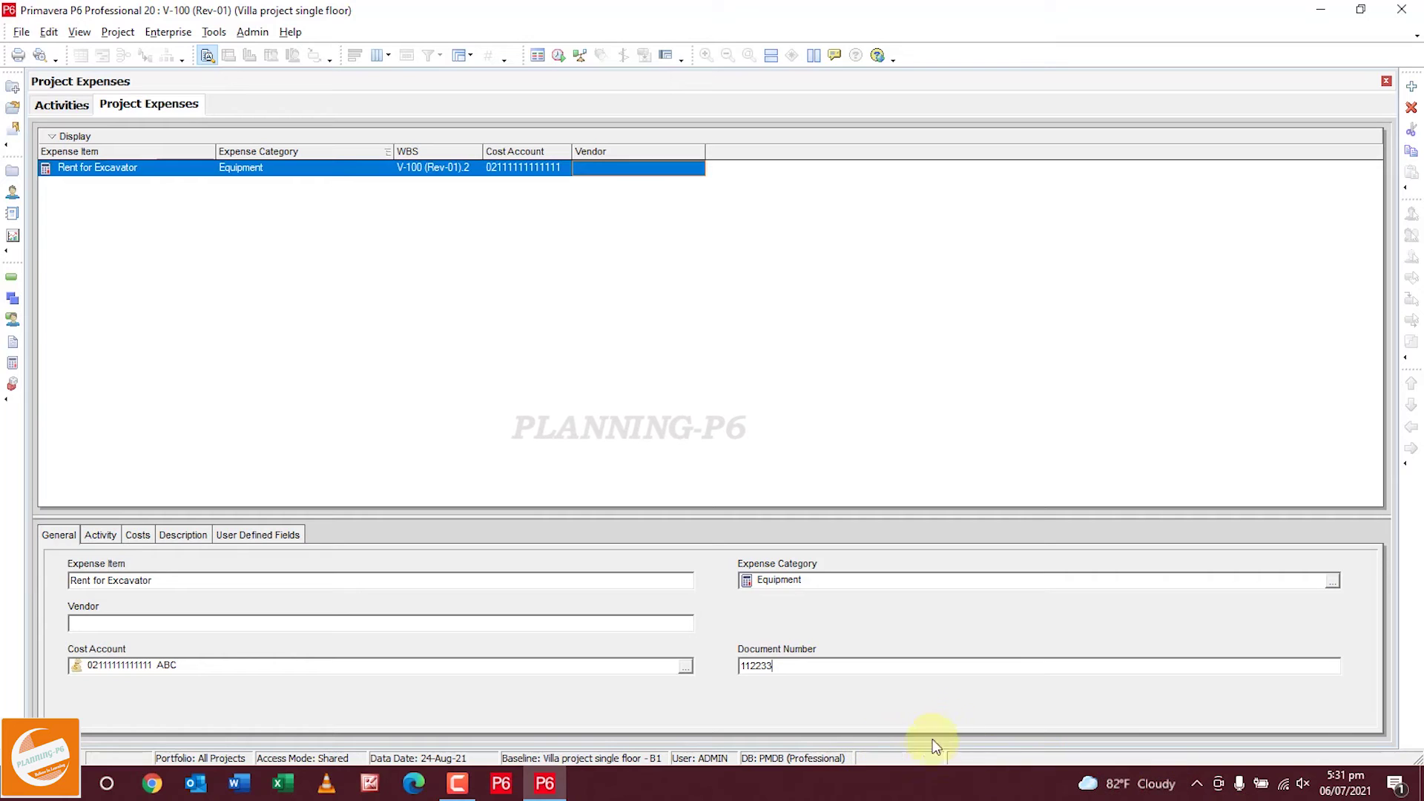
Change Rent for Excavator's accrual type from Uniform over Activity to End of Activity.
left_click(101, 536)
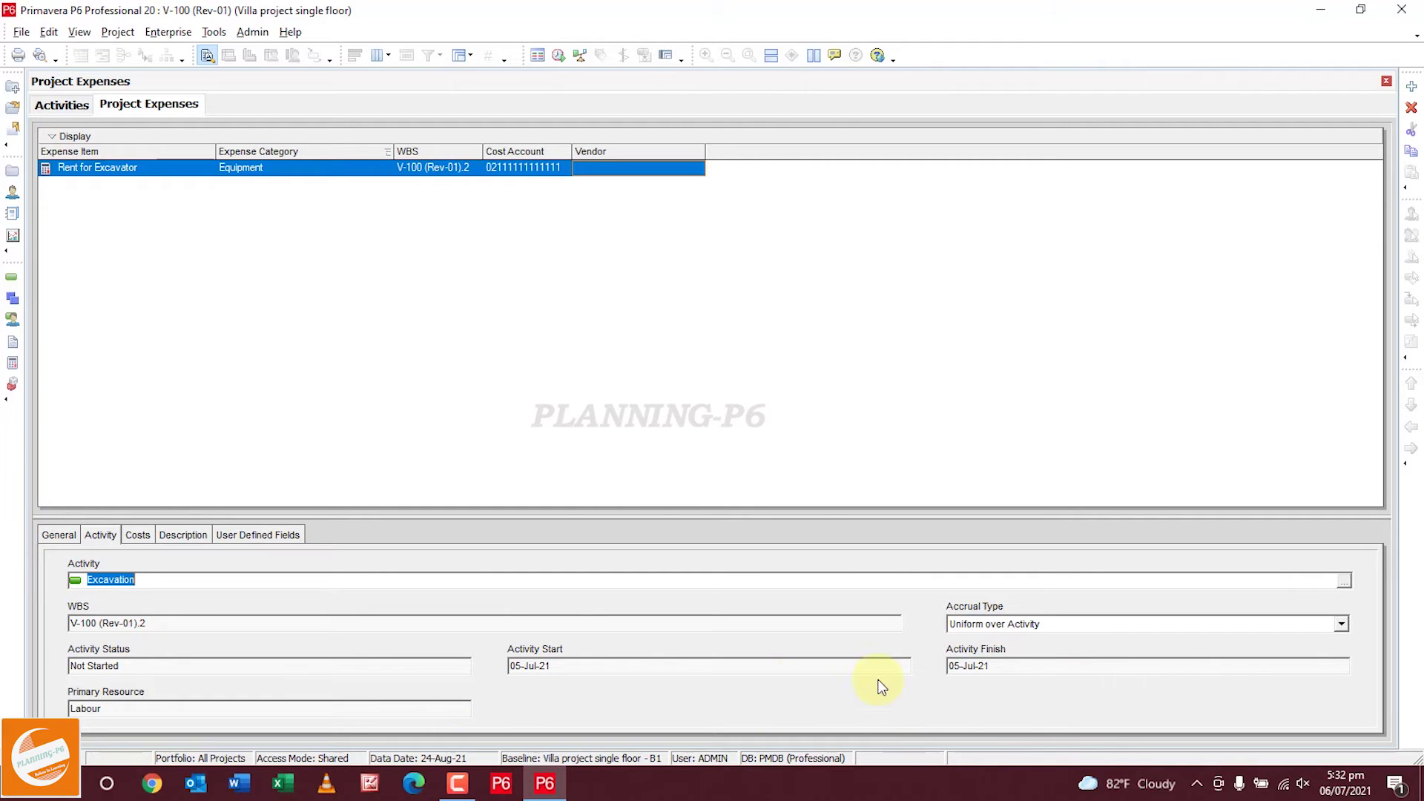
left_click(972, 624)
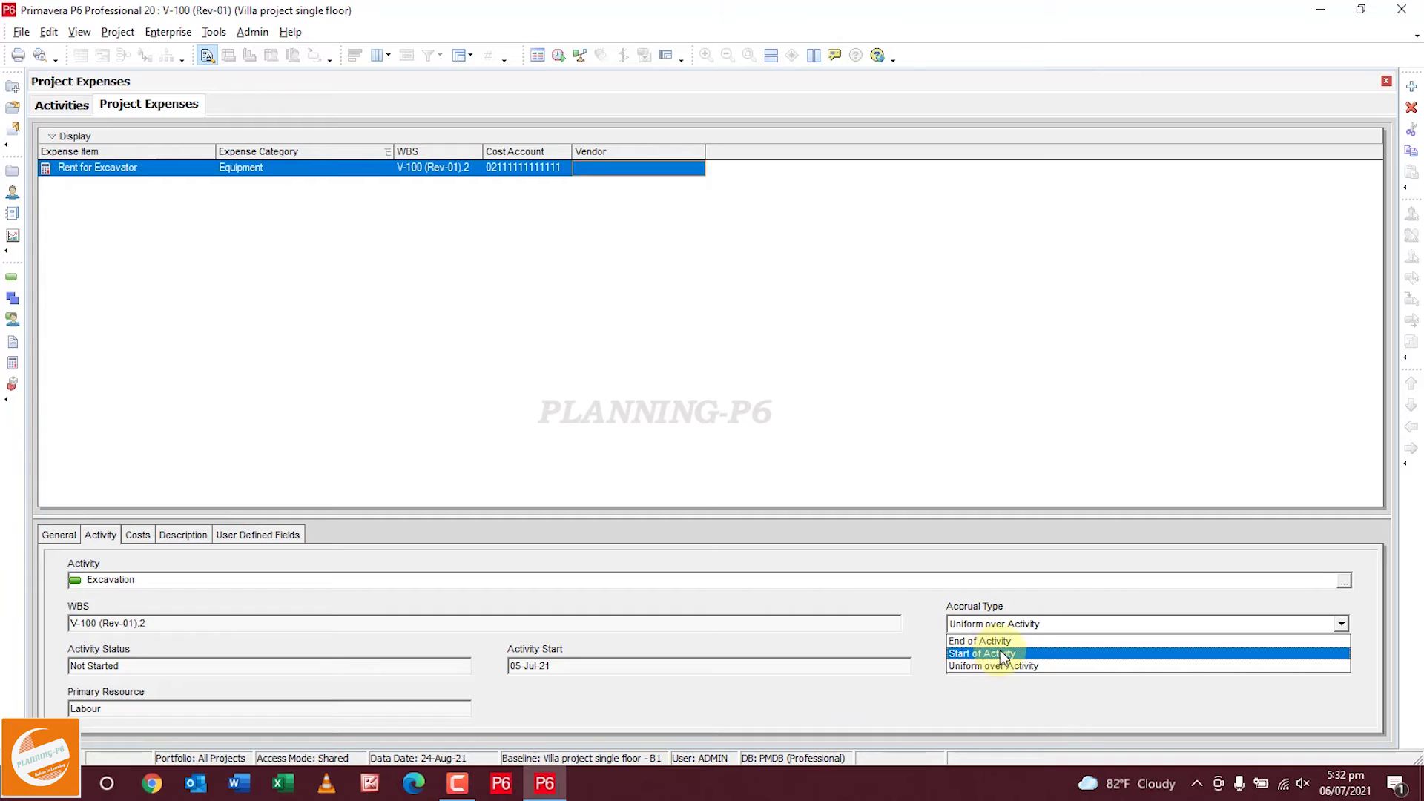
left_click(979, 640)
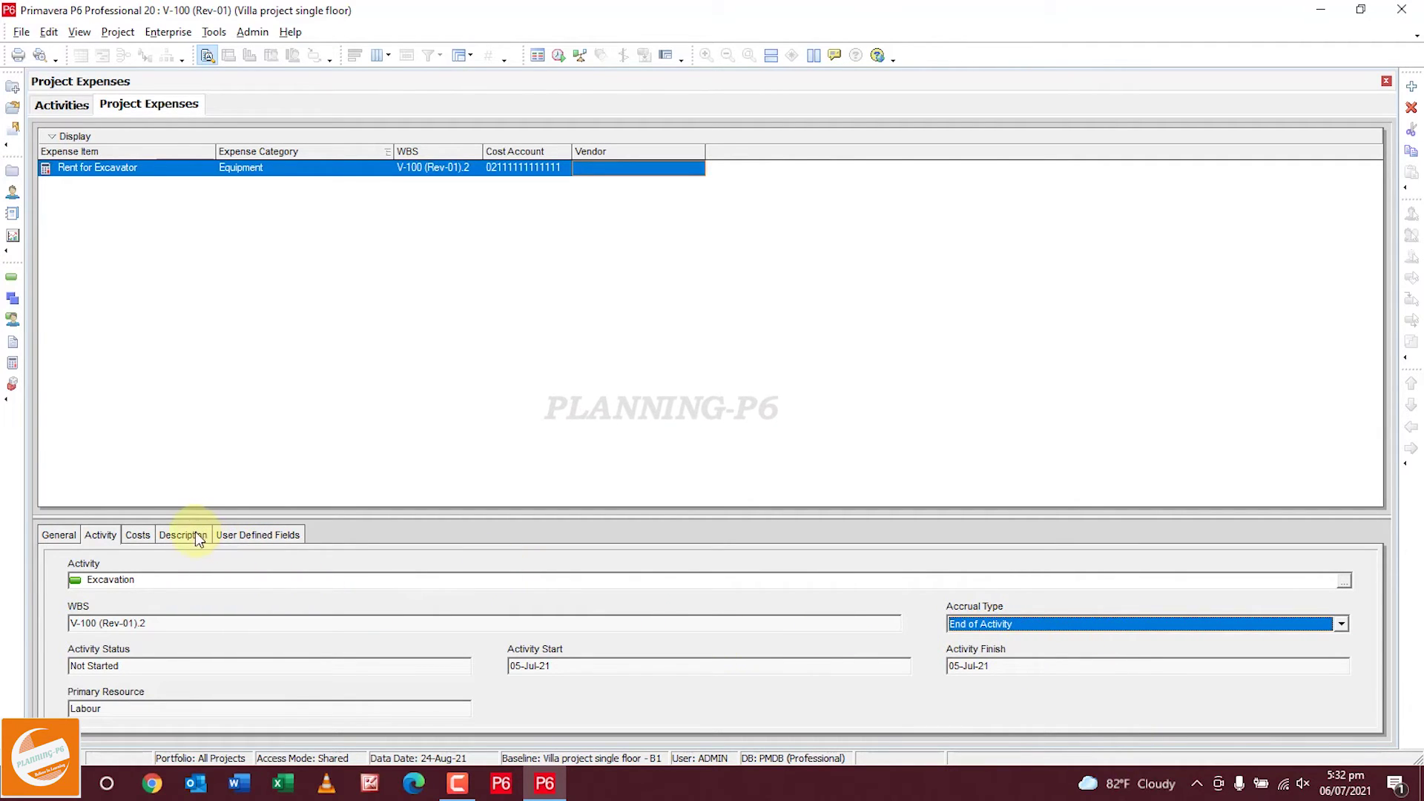
Enter 100 budgeted units and 120 actual units for Rent for Excavator.
left_click(137, 535)
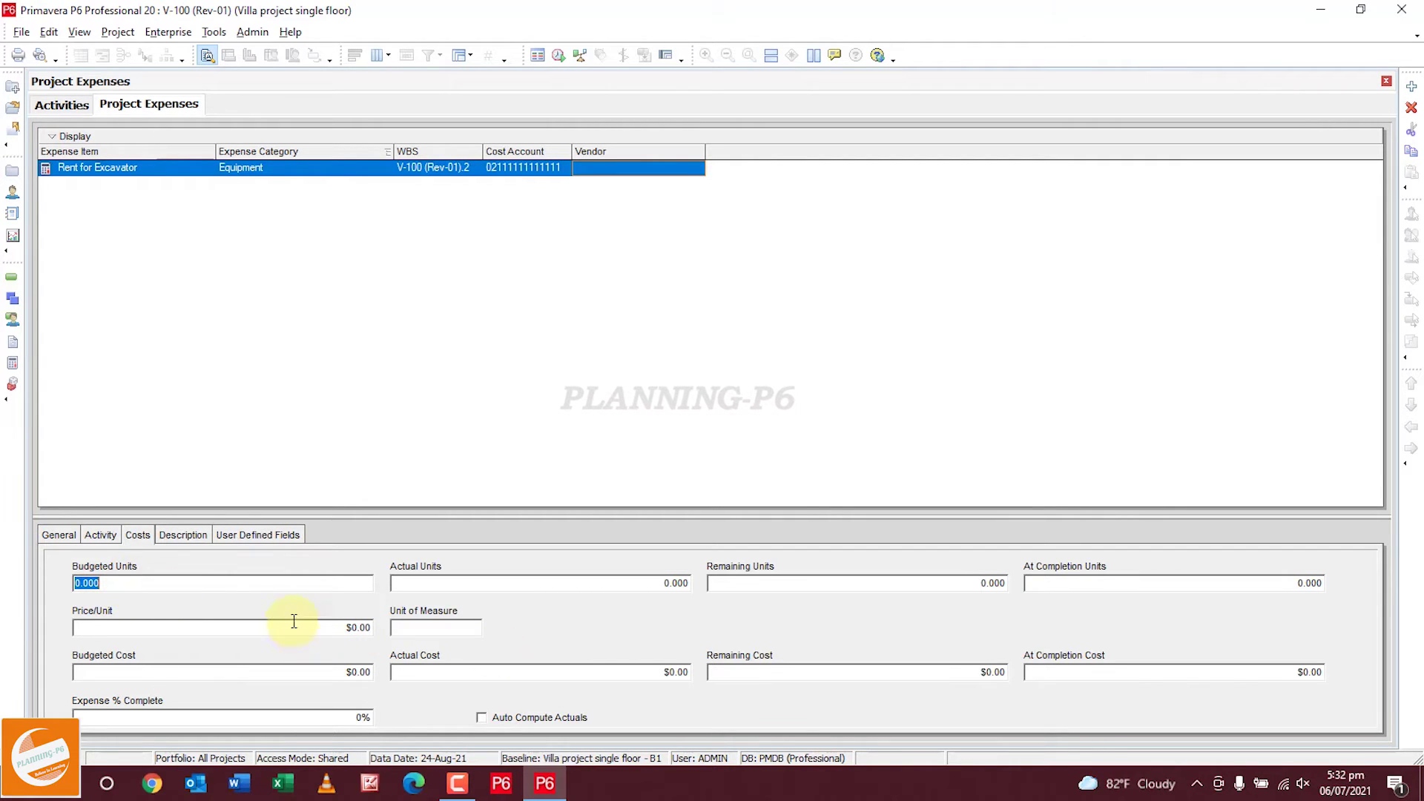
type("100")
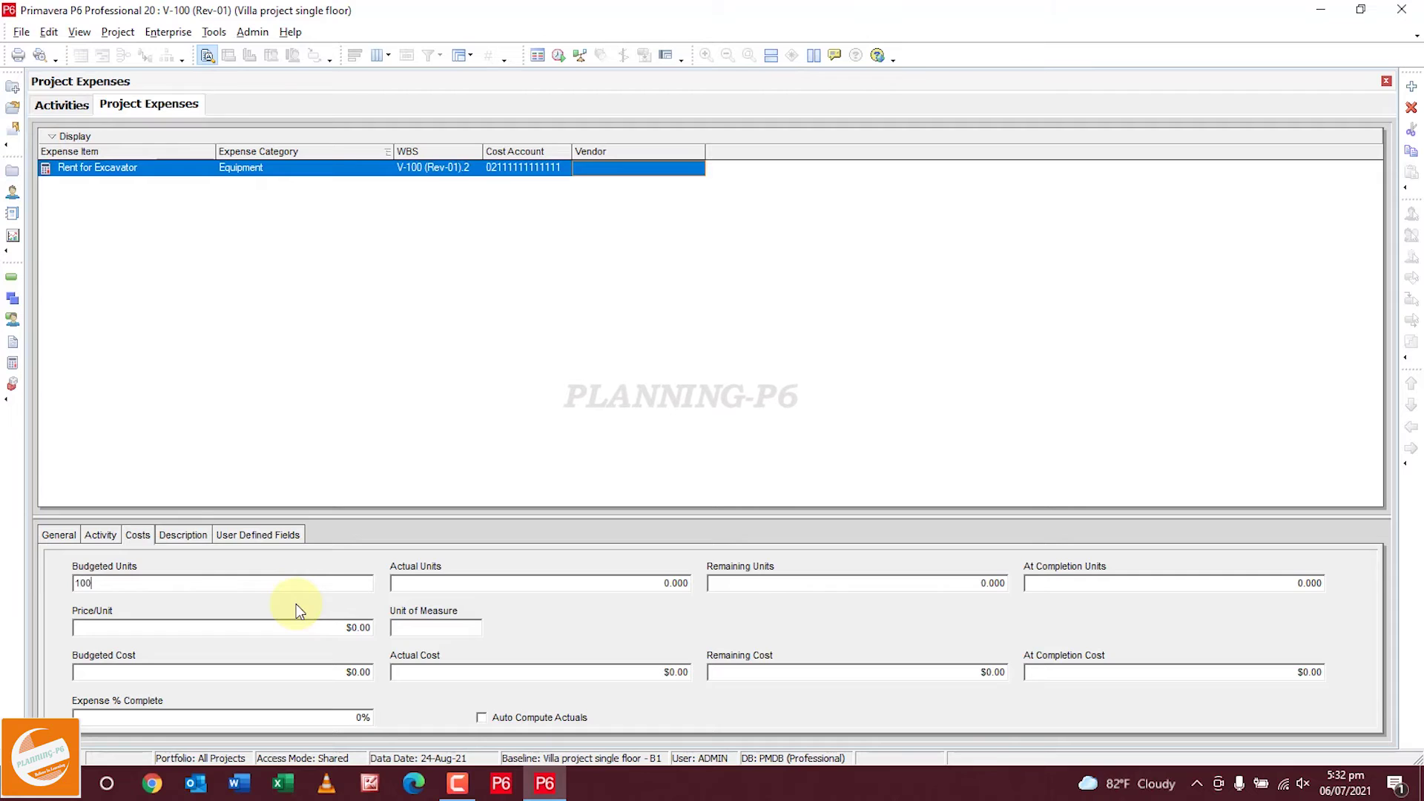
left_click(657, 582)
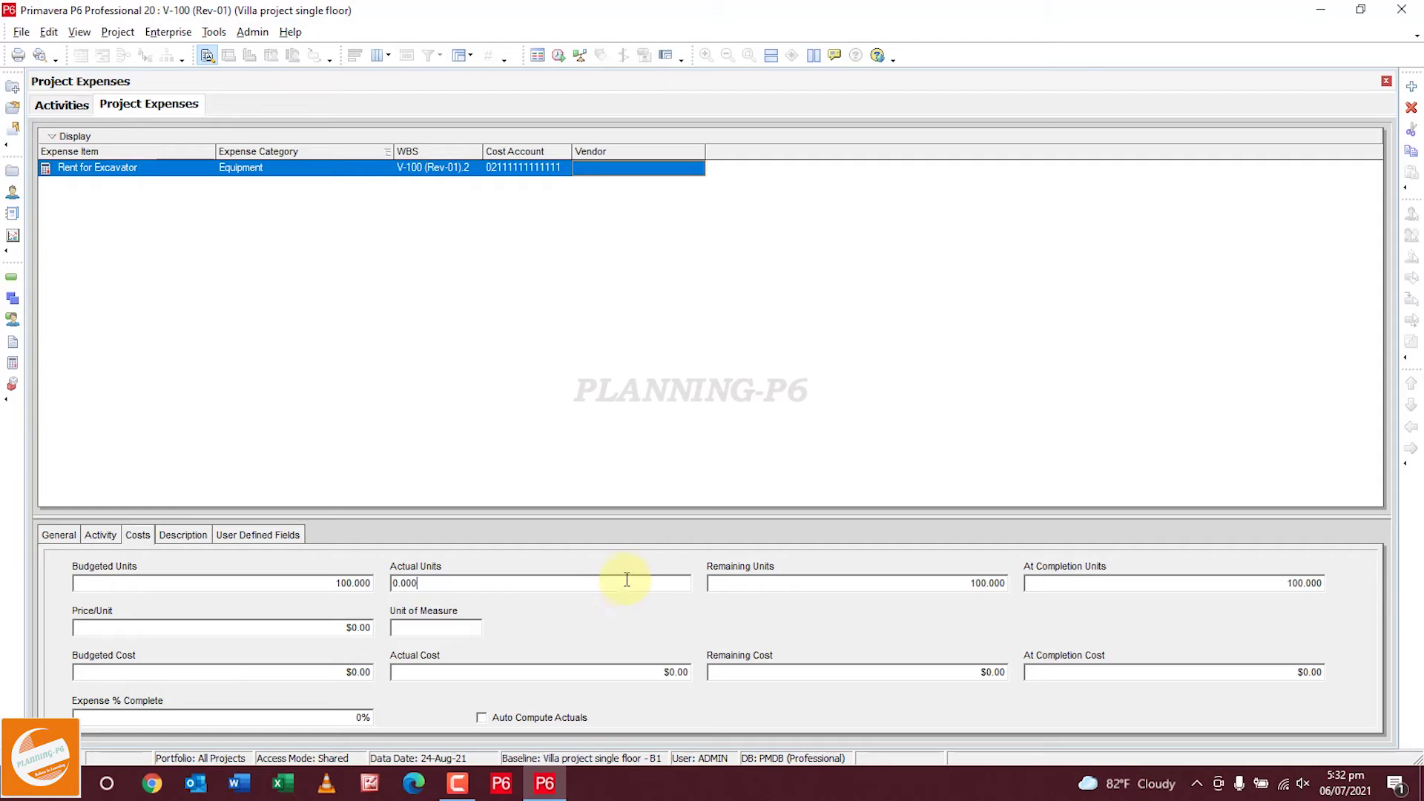
double_click(405, 583)
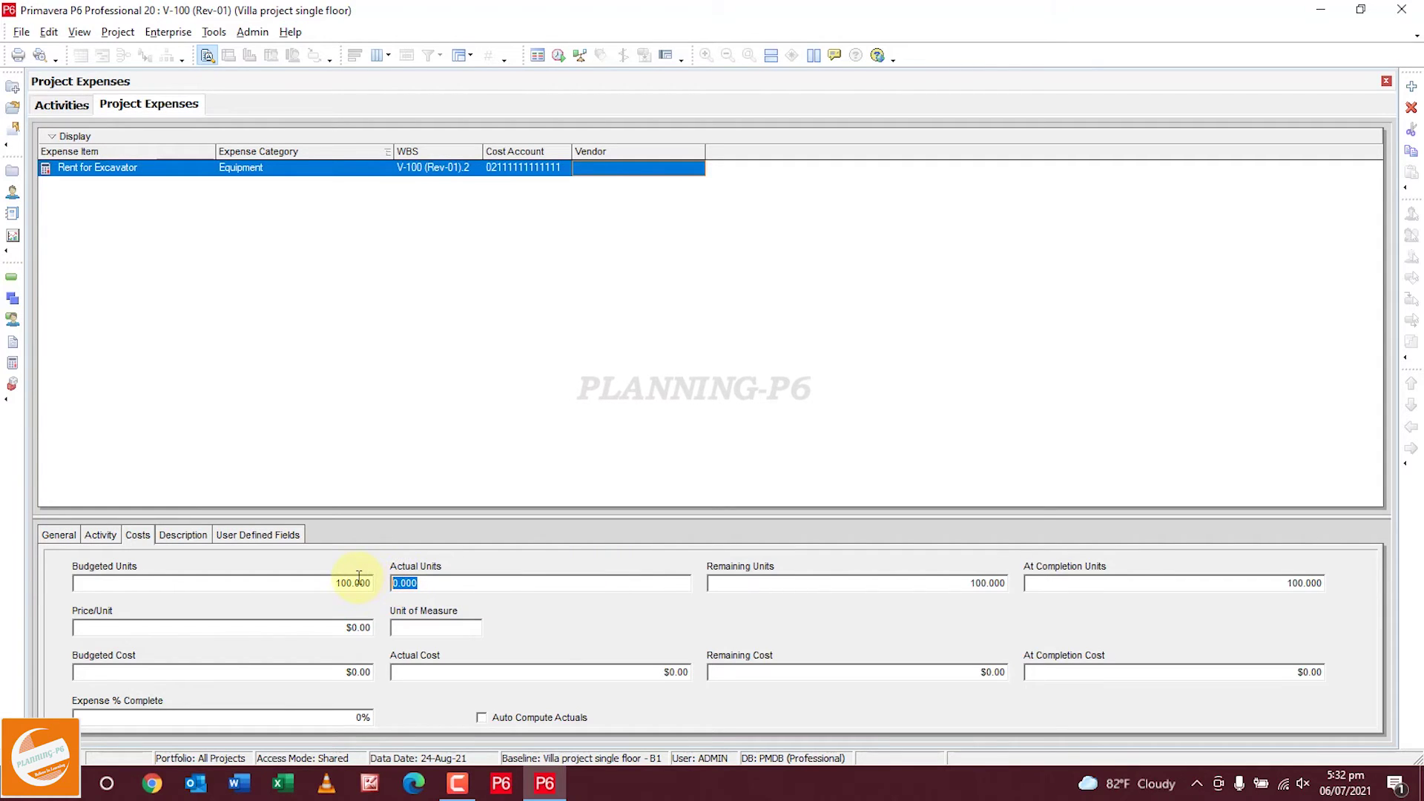
type("120")
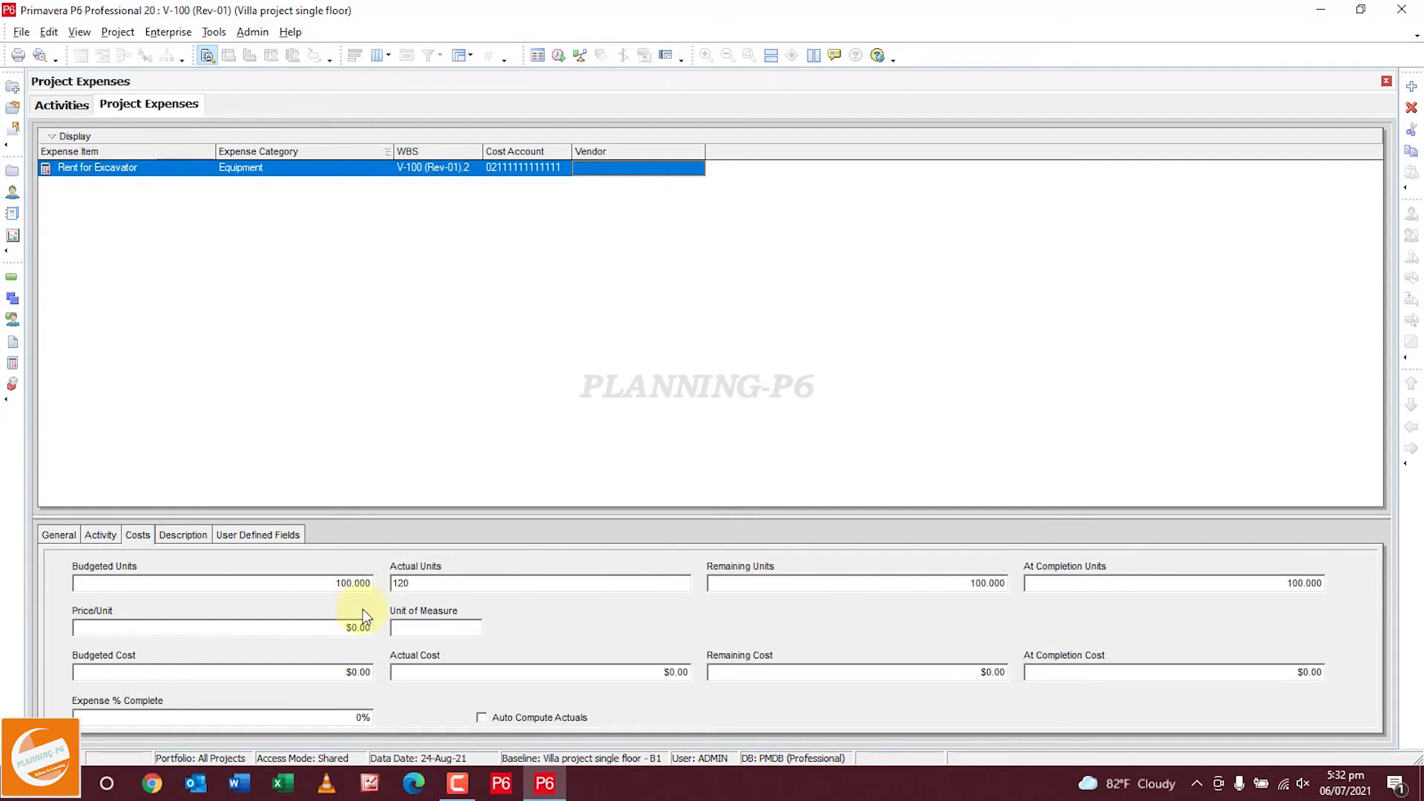
Set the price per unit to $12.00 and the unit of measure to Rm.
left_click(267, 627)
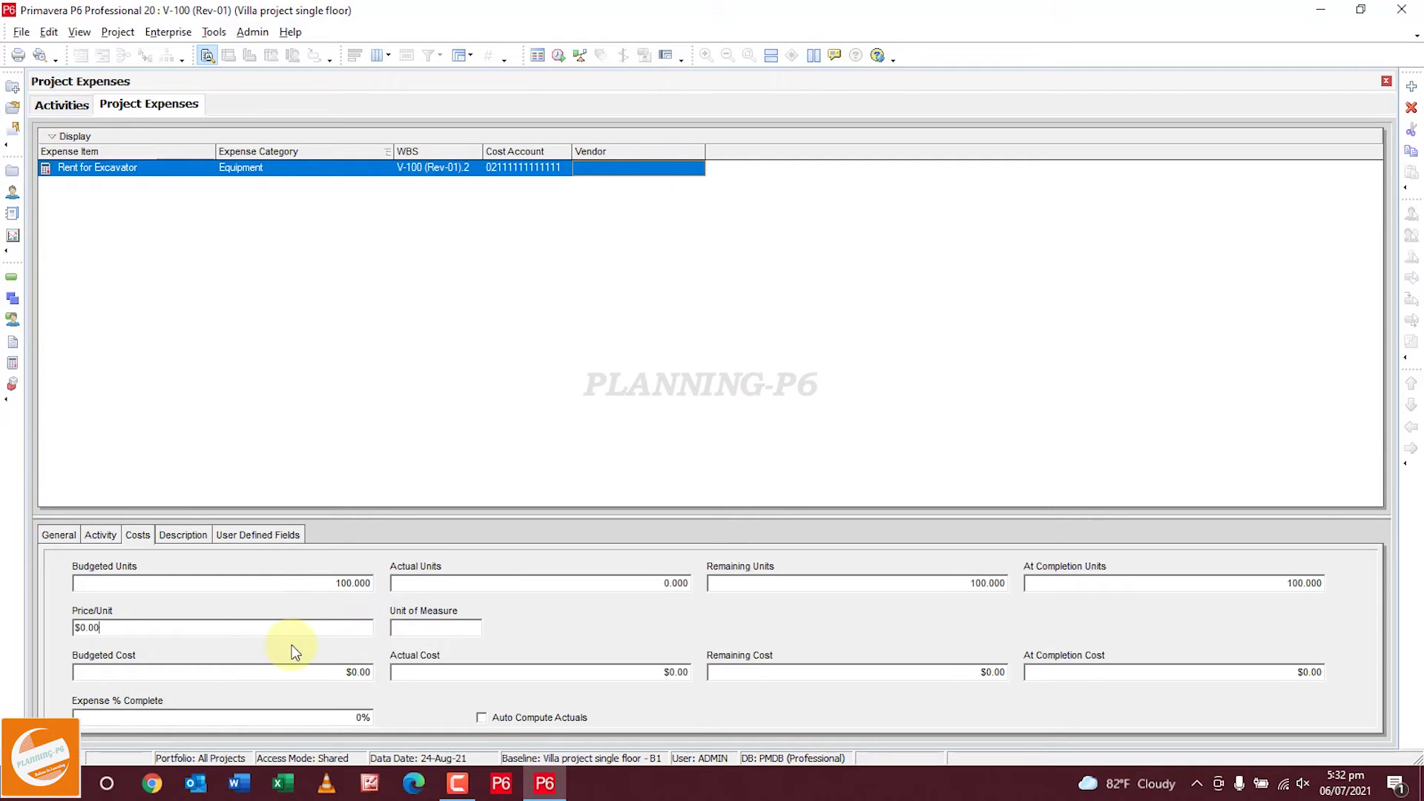
left_click_drag(273, 630, 16, 627)
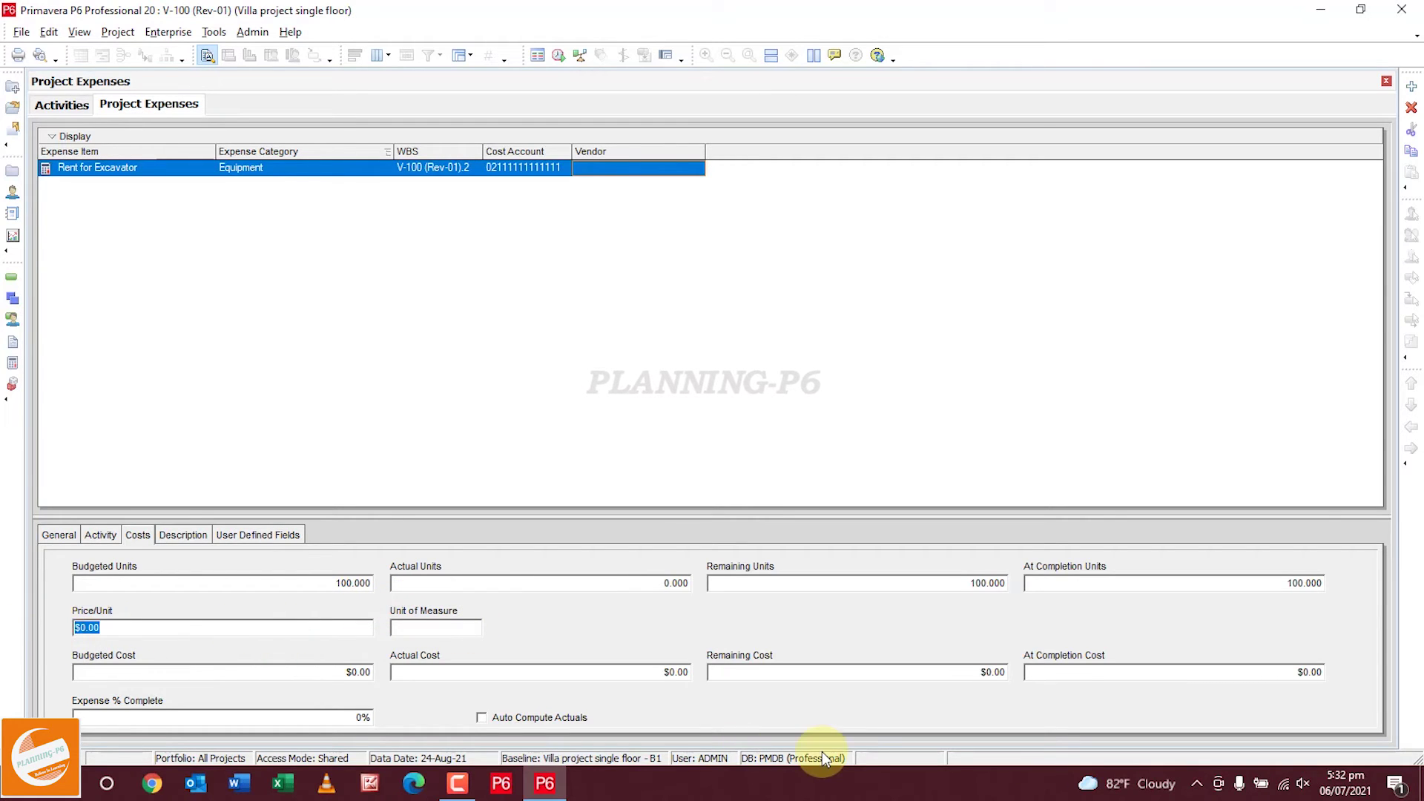
type("12")
left_click(440, 629)
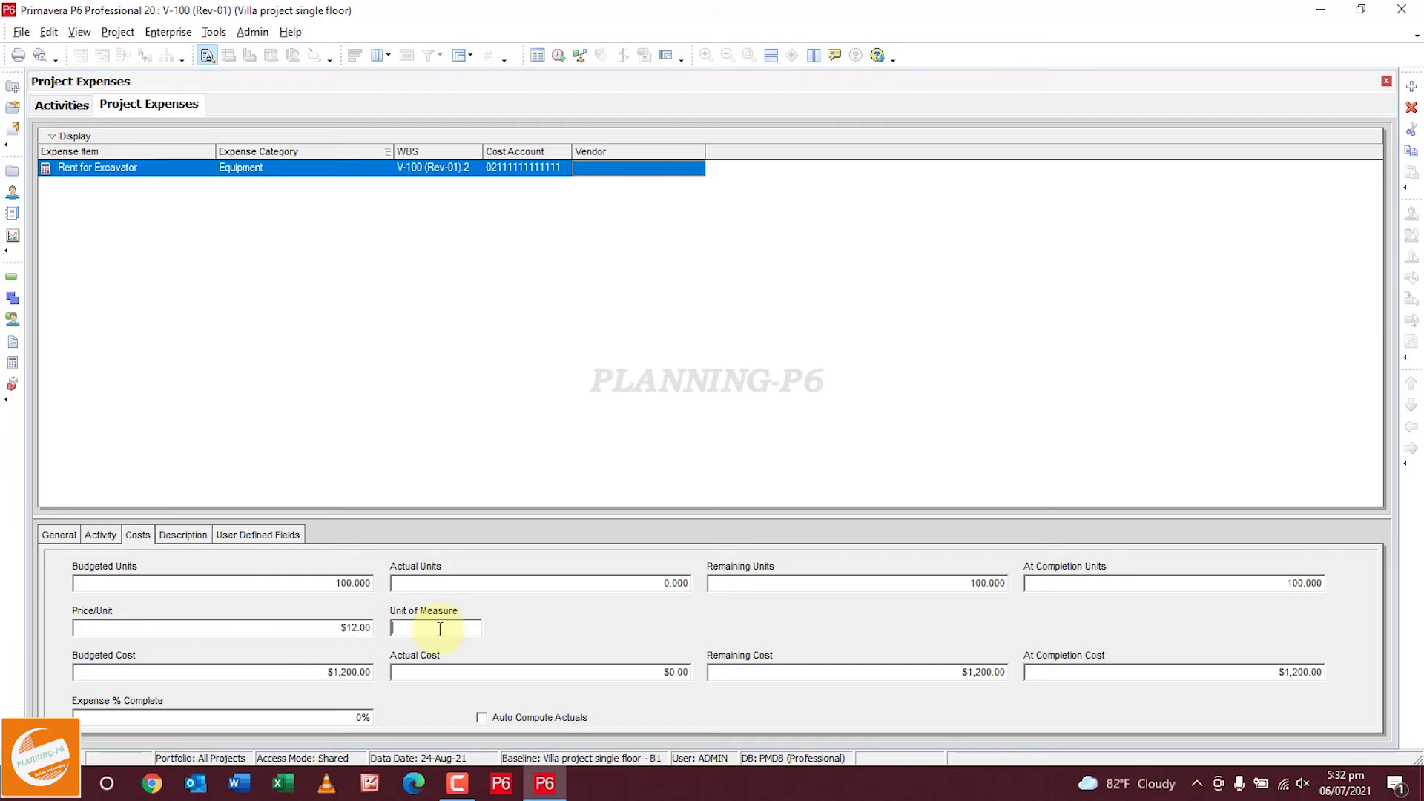
type("1")
key("Tab")
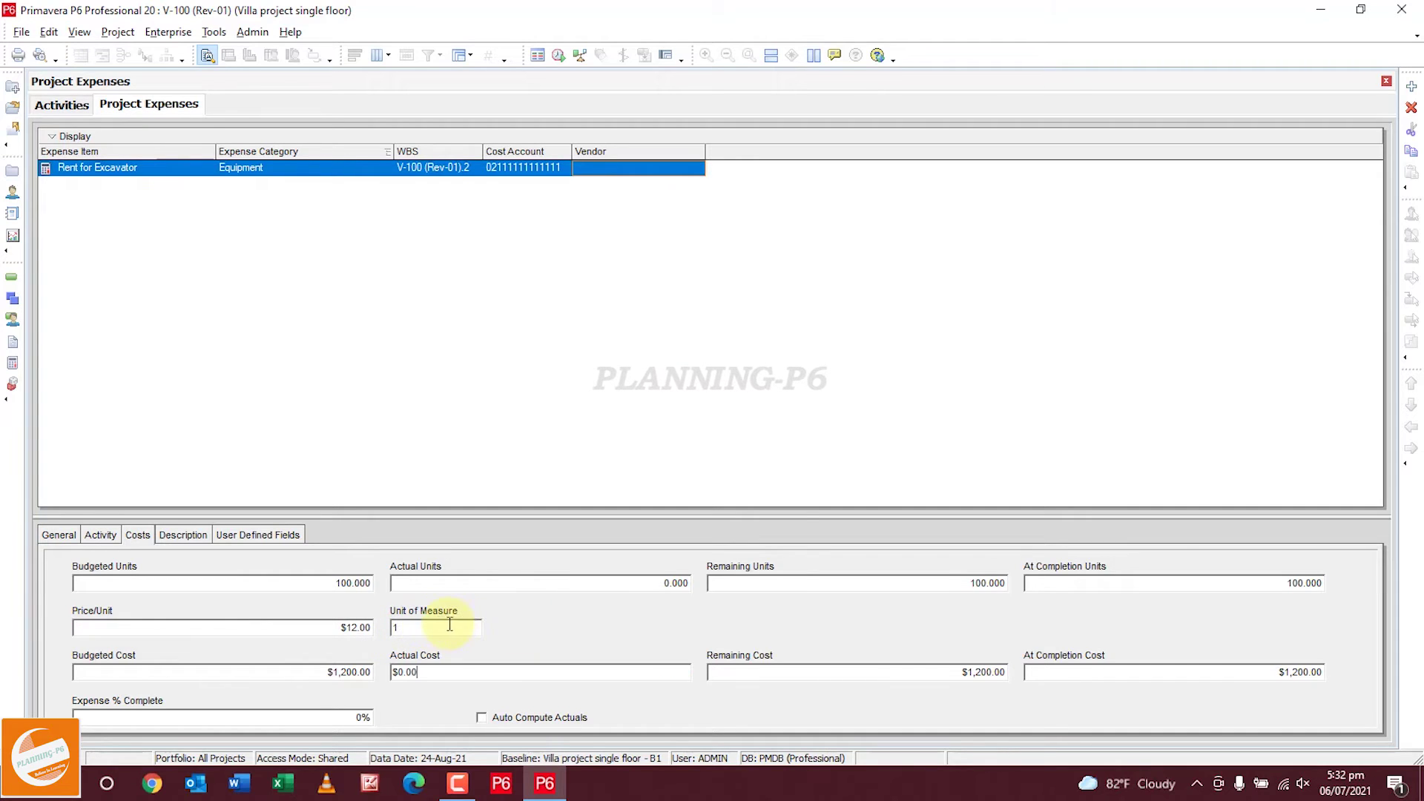
left_click(415, 627)
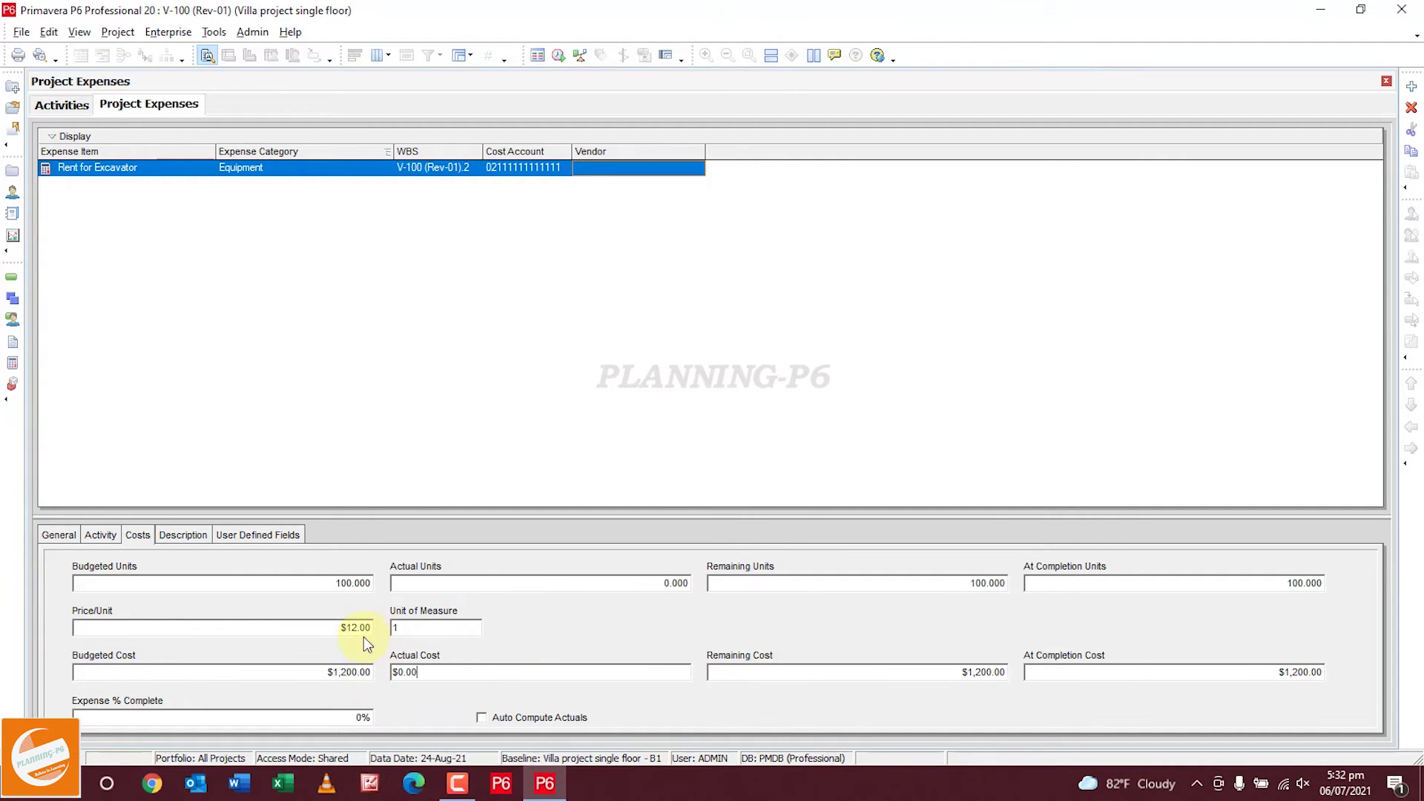
double_click(437, 627)
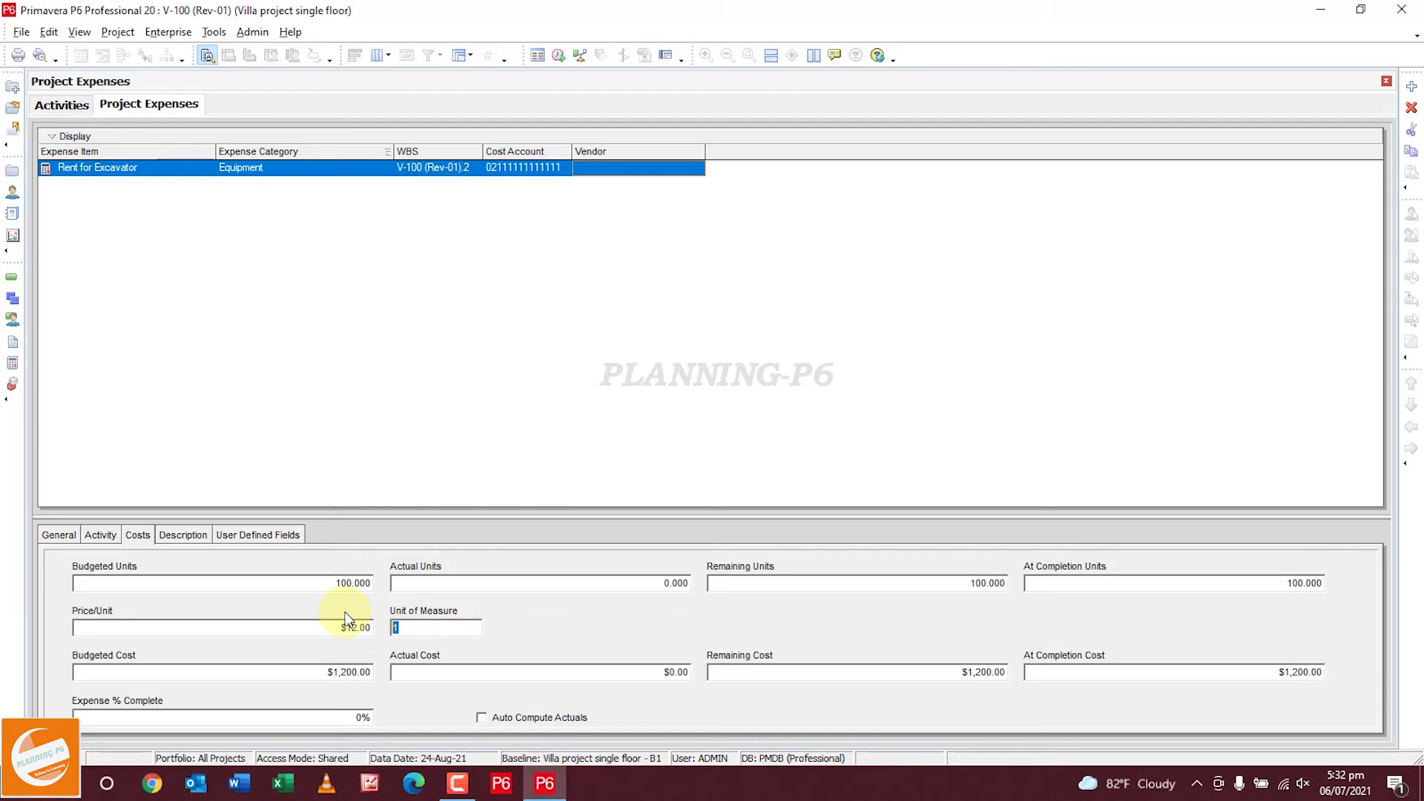
type("C")
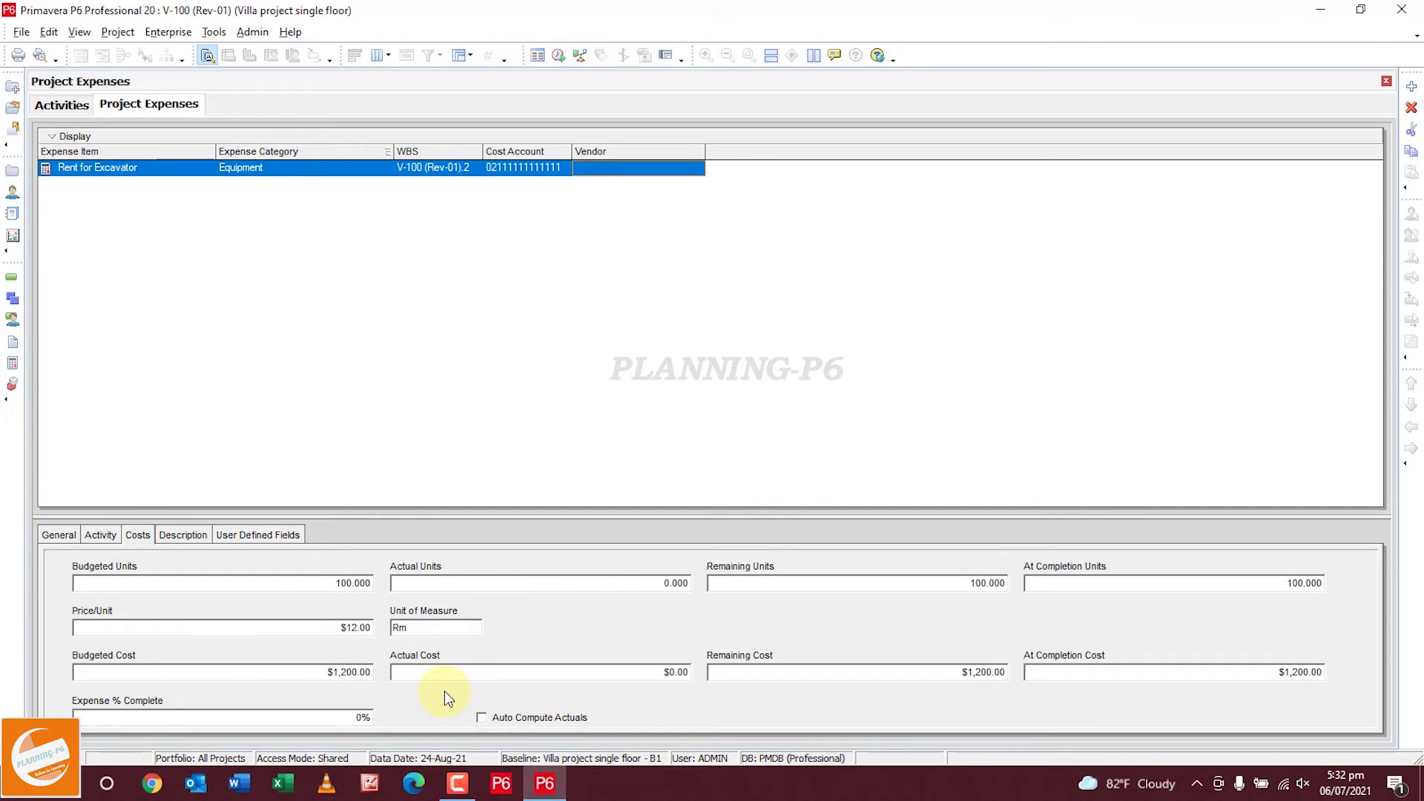
Turn on Auto Compute Actuals so the expense totals $1,200.00.
left_click(743, 673)
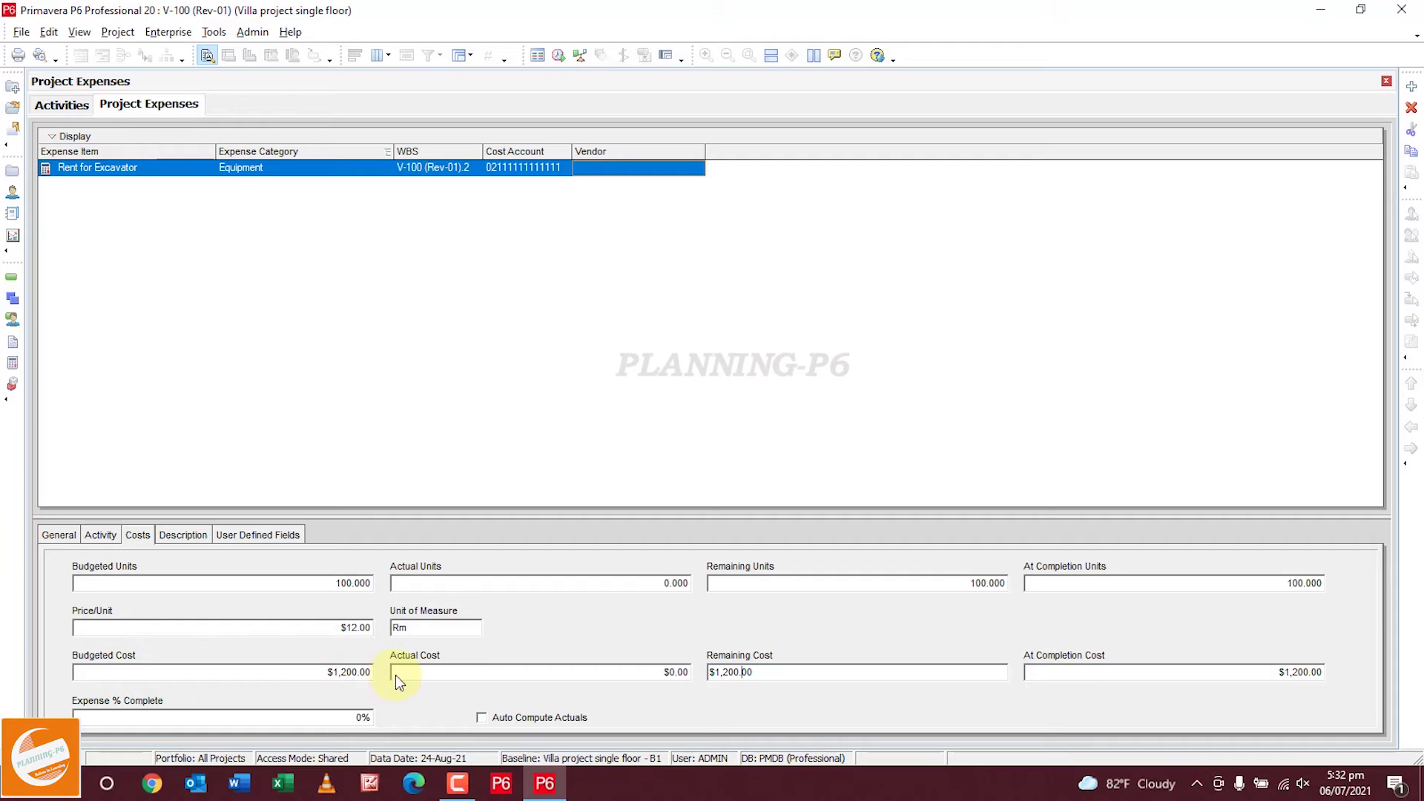
left_click(616, 689)
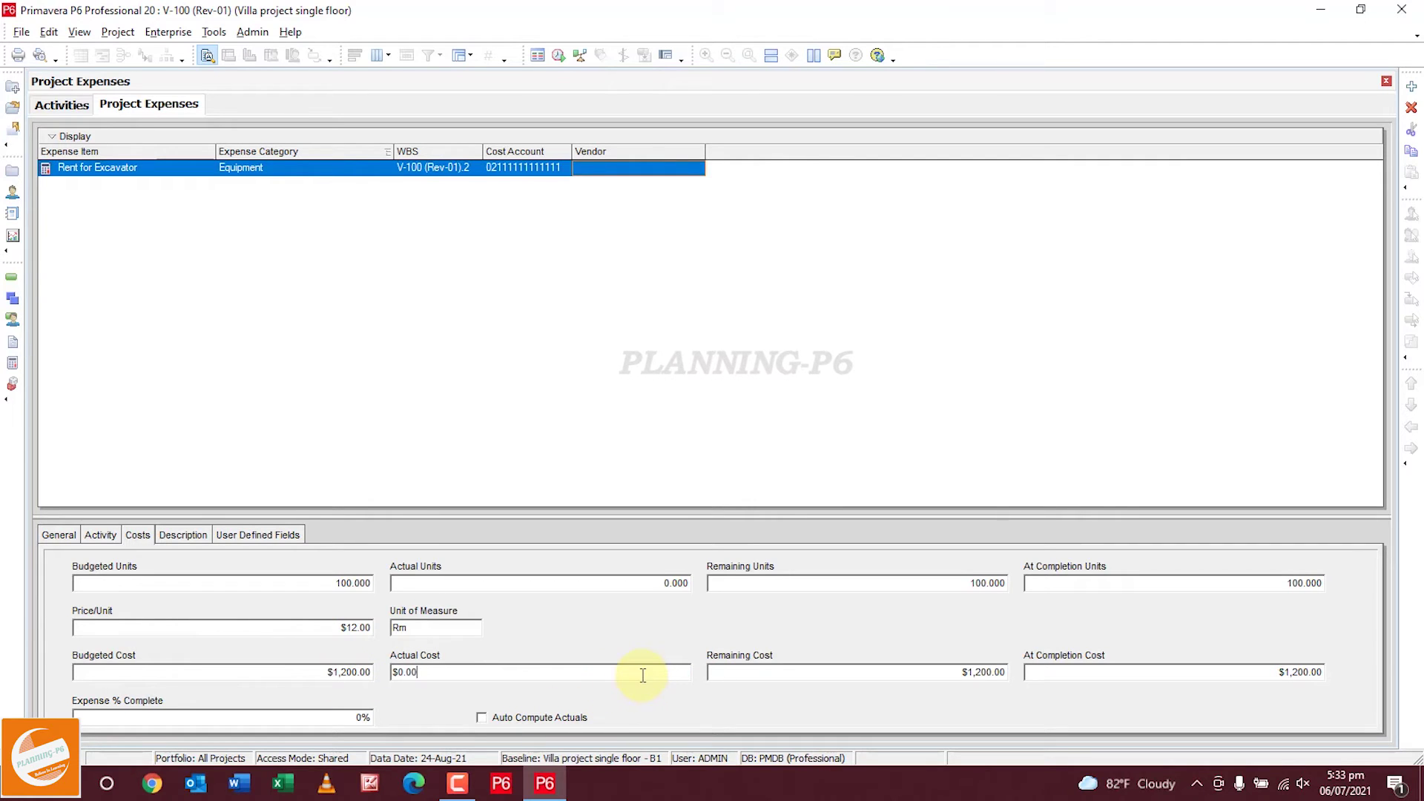
left_click(608, 670)
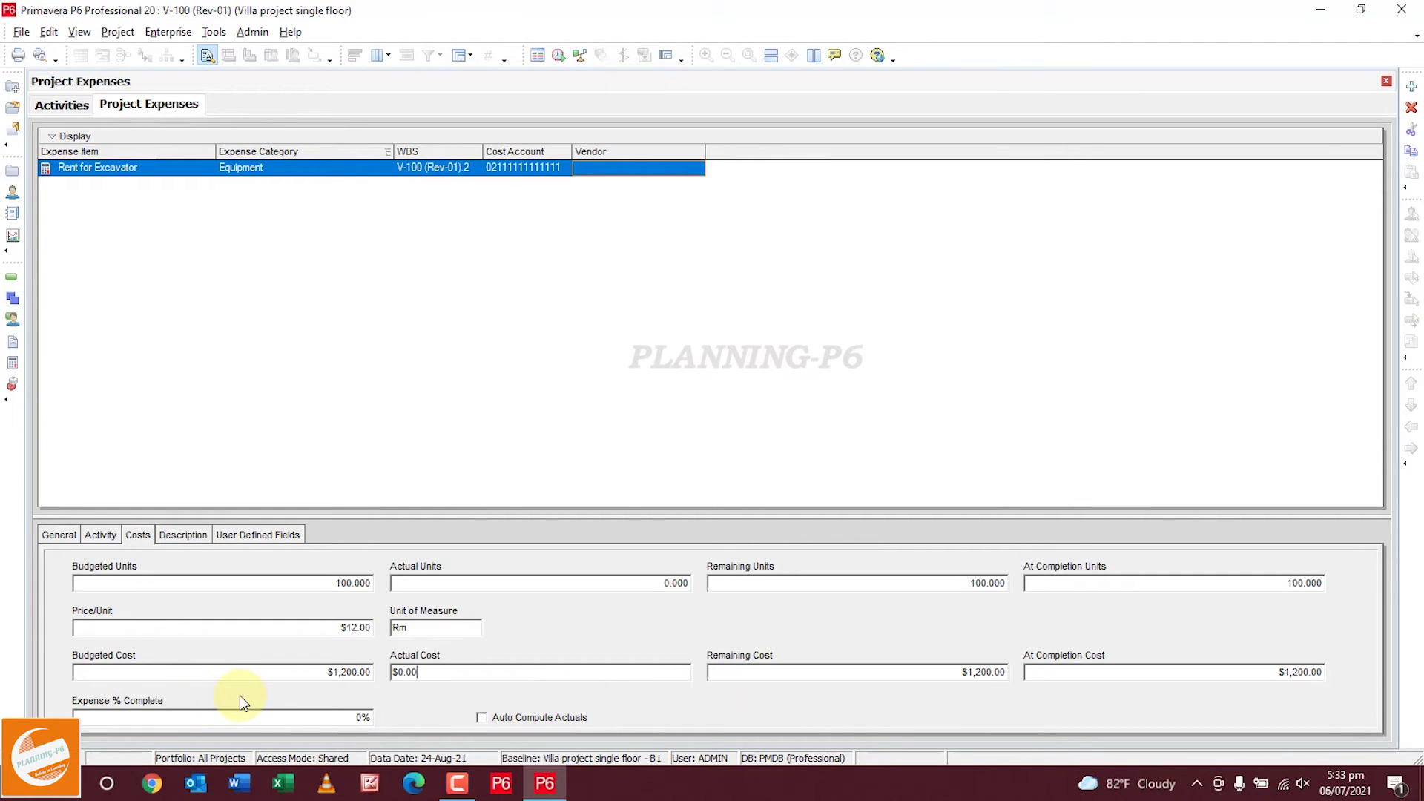
left_click(547, 718)
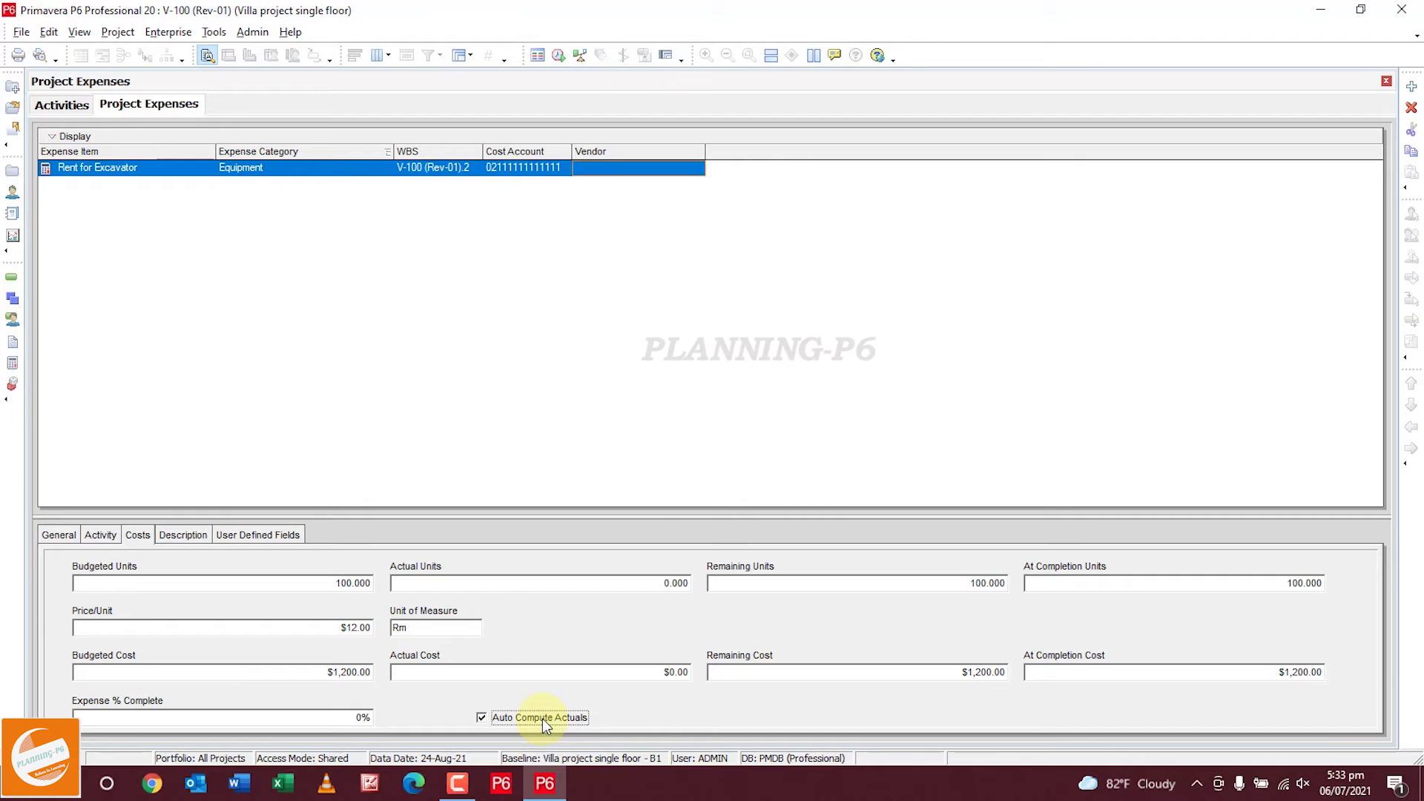
left_click(194, 536)
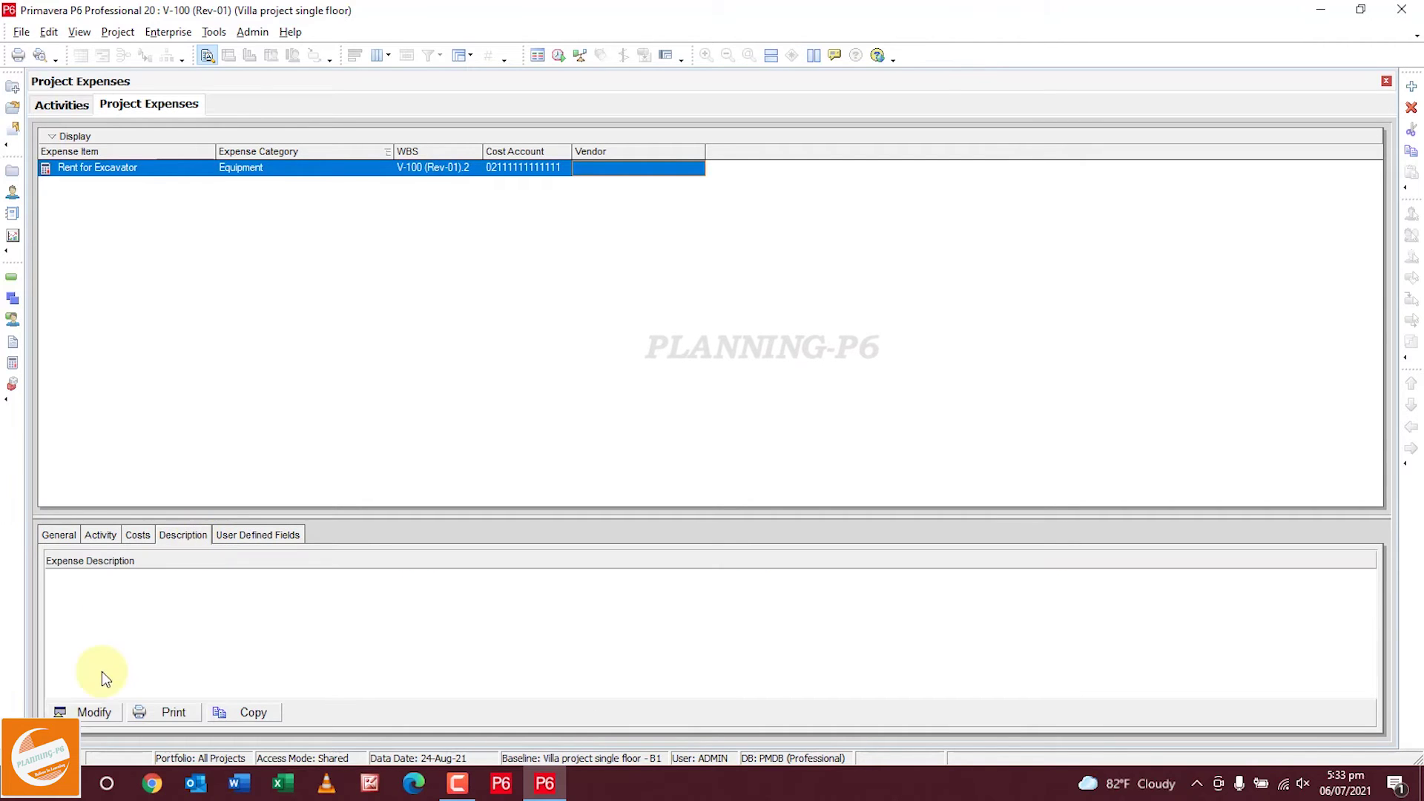
Type 'Exmple' into the expense's description editor.
left_click(78, 712)
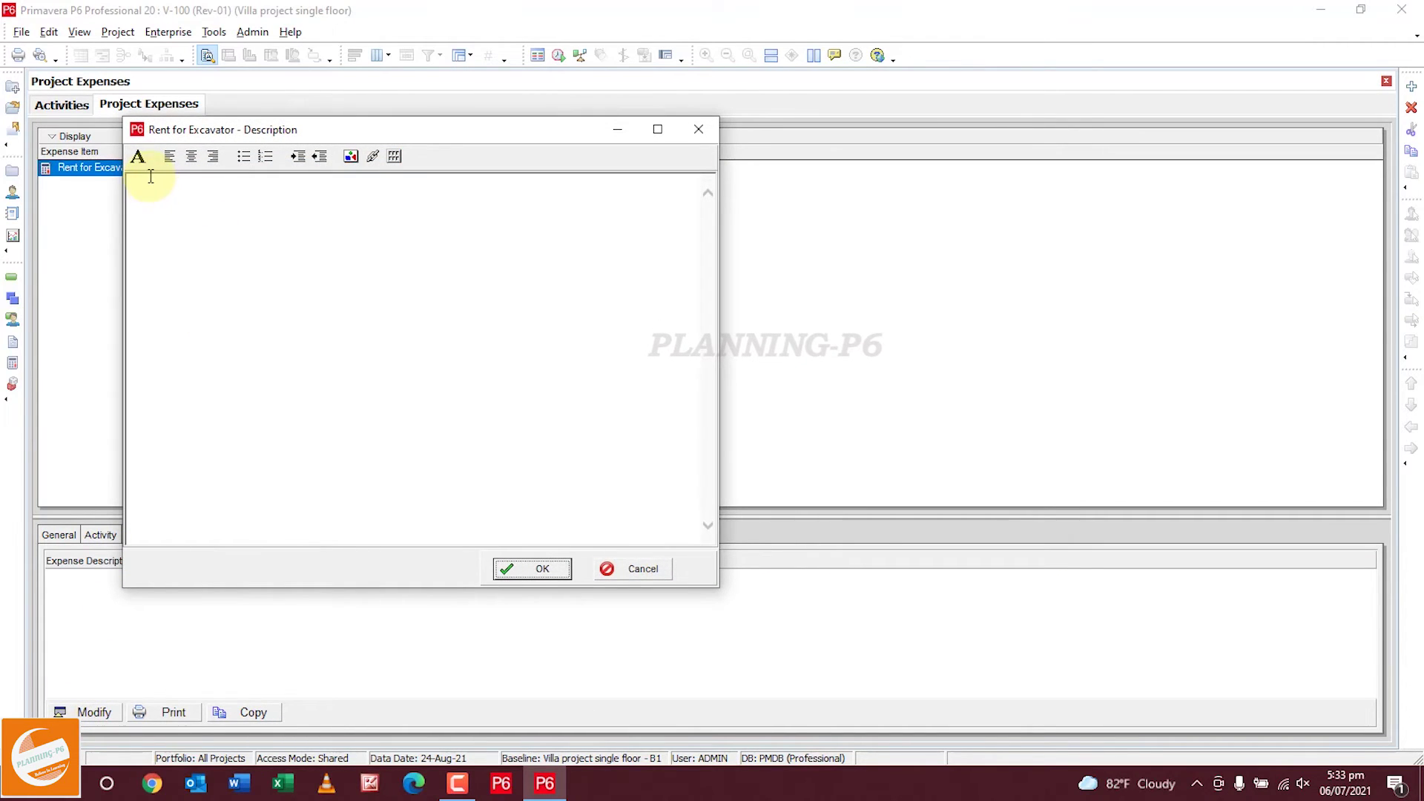
left_click(157, 205)
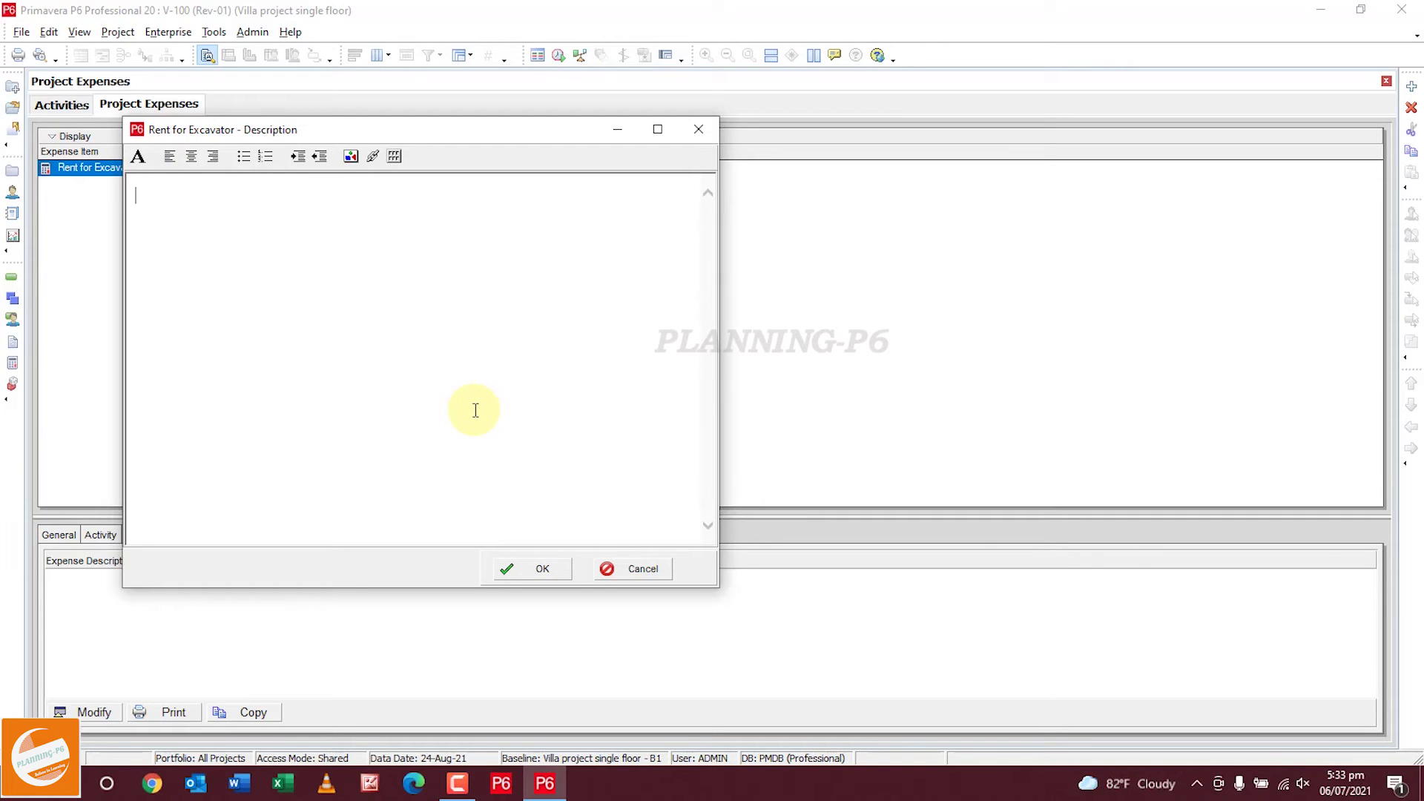
type("Exmple")
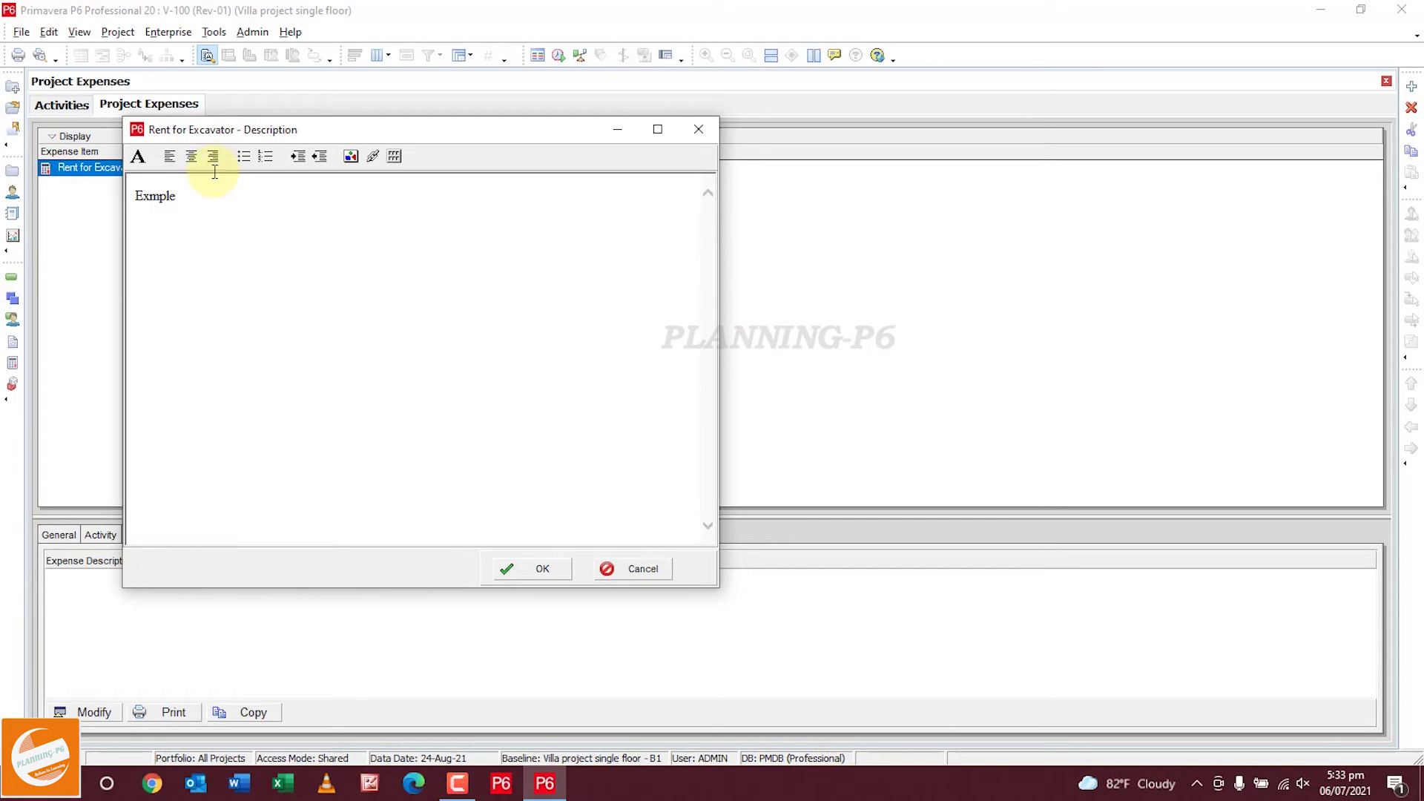
Format 'Exmple' as bold blue text and save the description.
double_click(133, 195)
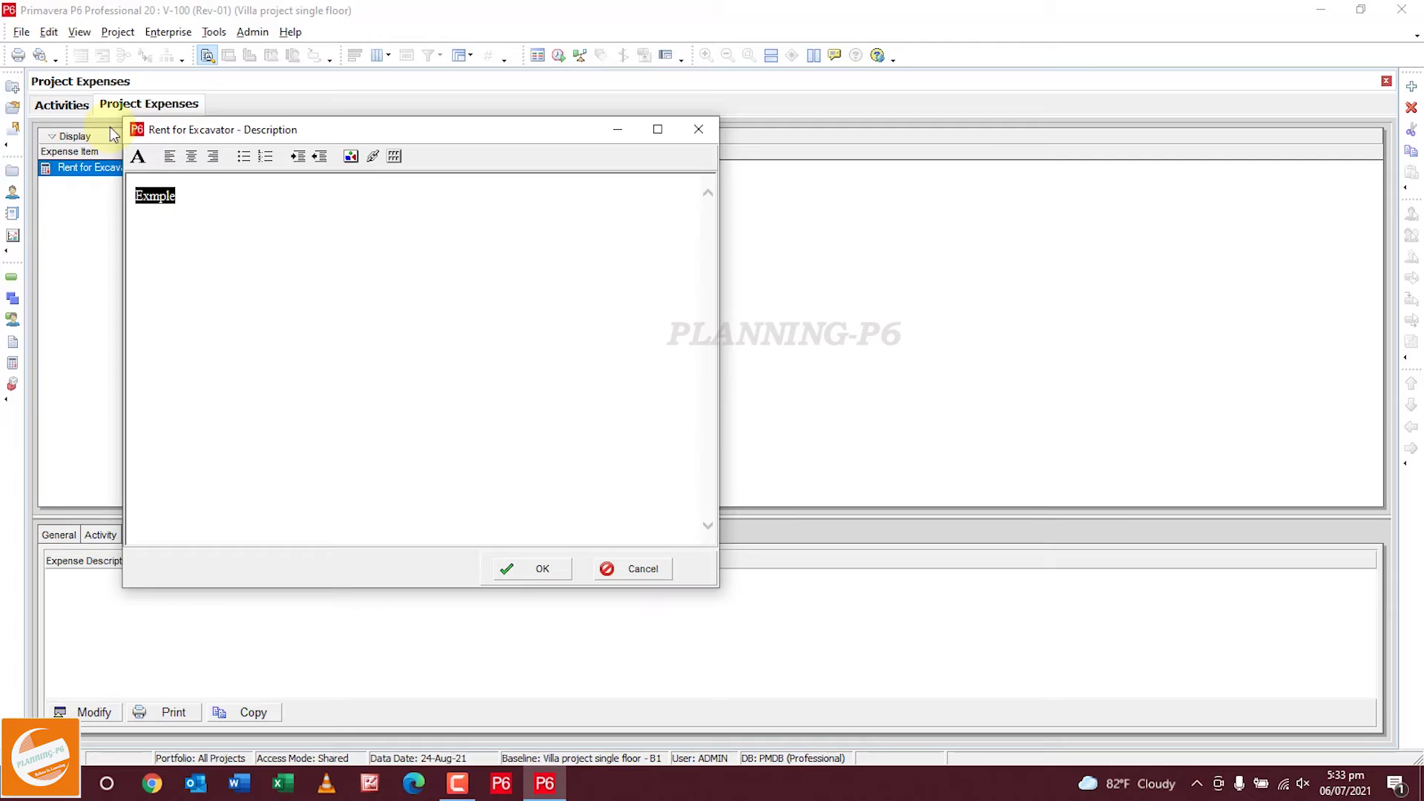
left_click(137, 155)
left_click(697, 364)
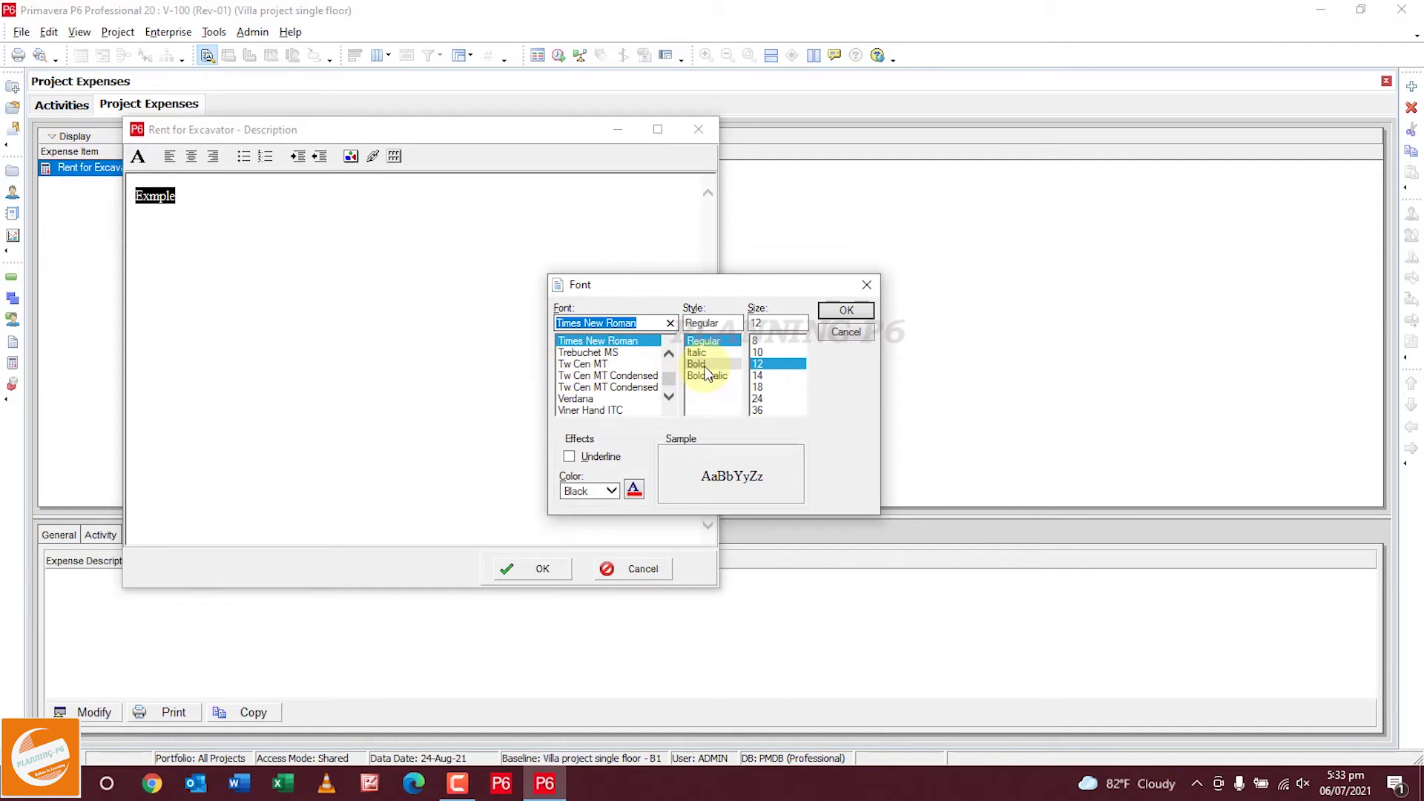
left_click(613, 492)
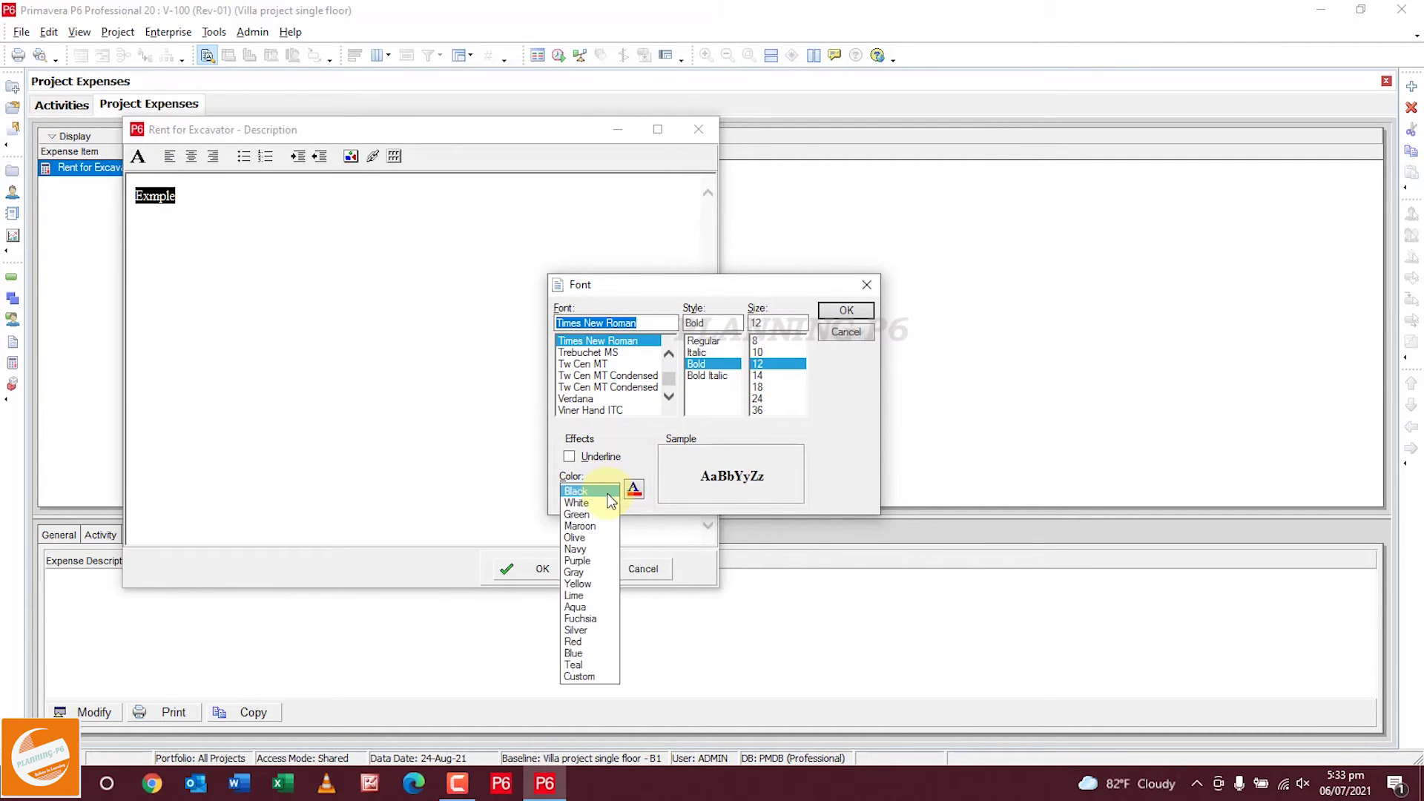
left_click(585, 654)
left_click(847, 312)
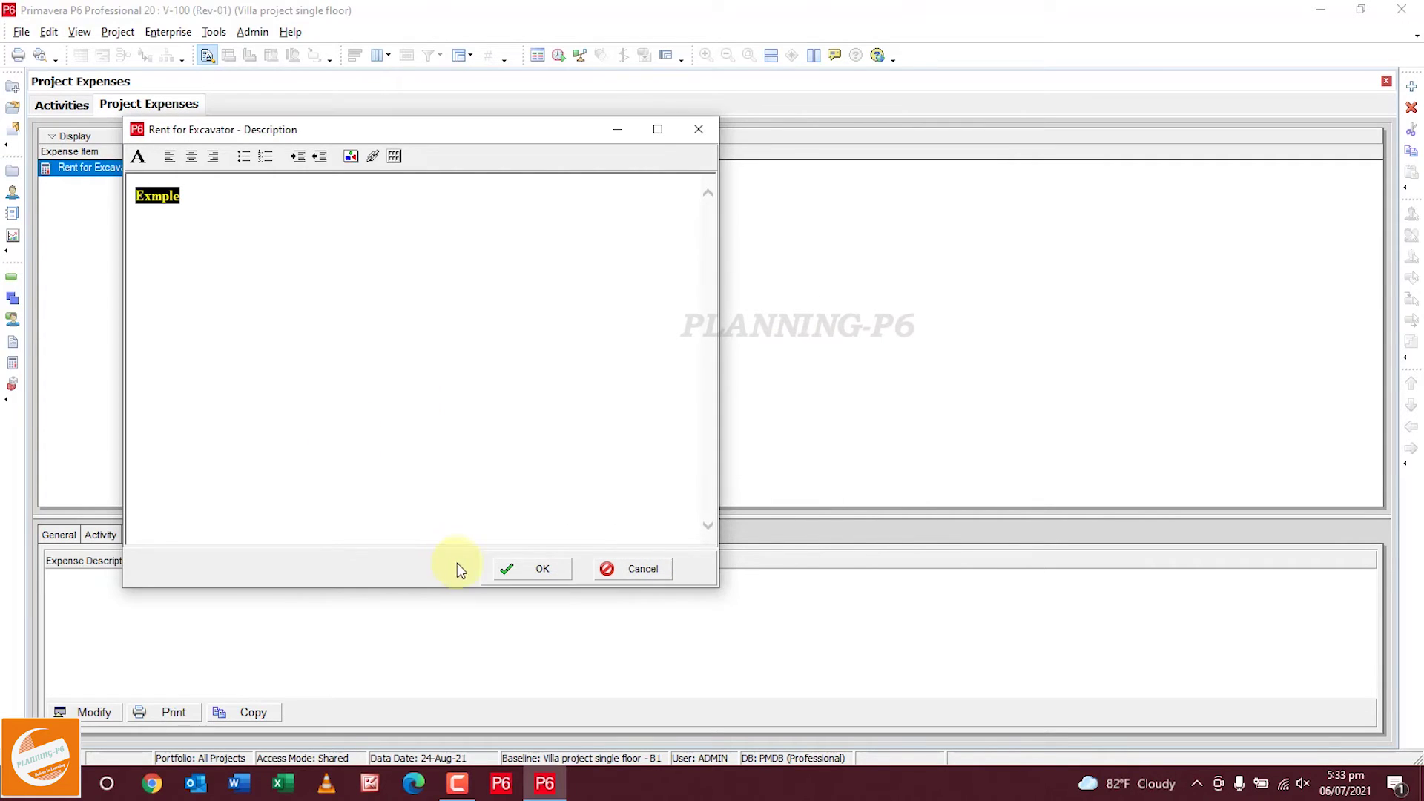
left_click(525, 568)
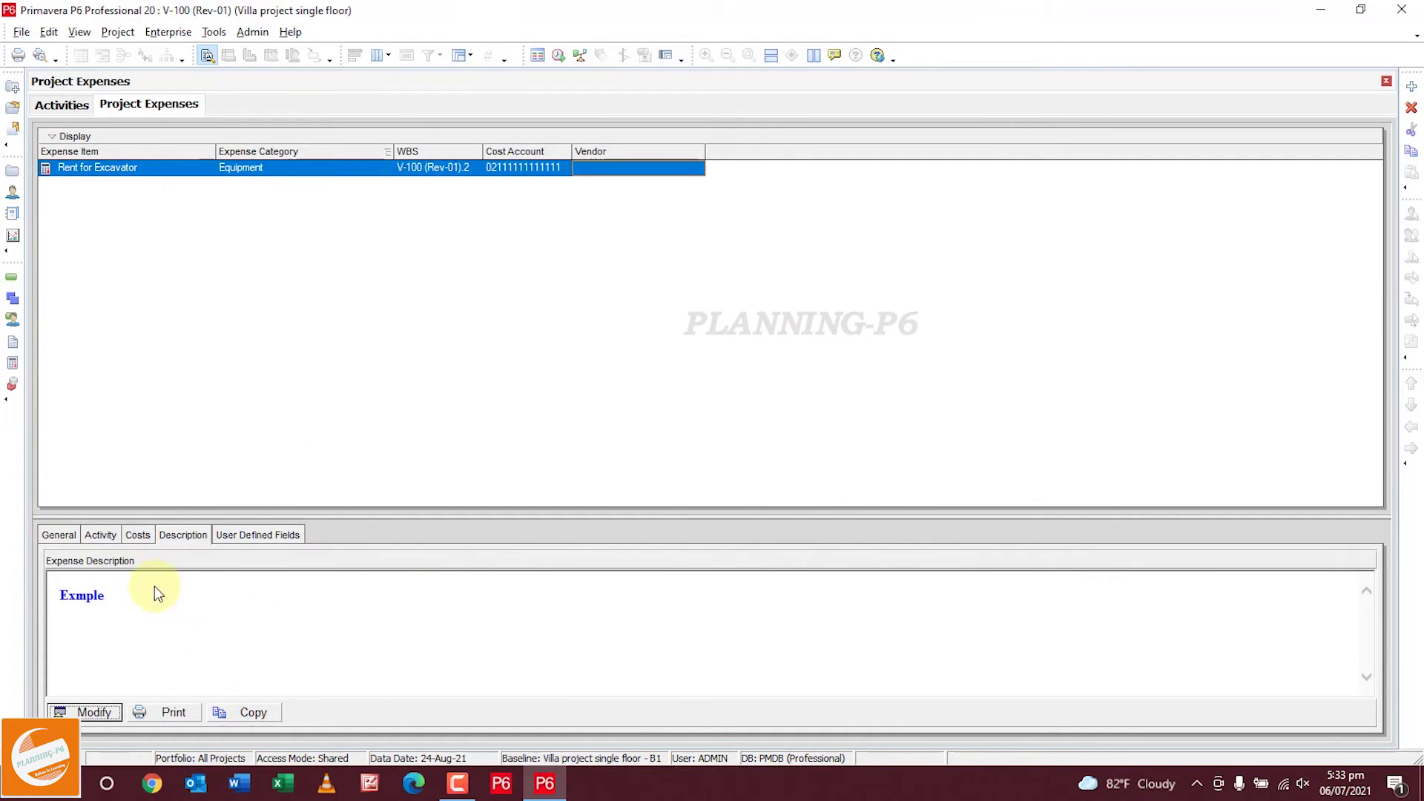
Open the User Defined Fields setup showing Project Expenses fields.
left_click(244, 544)
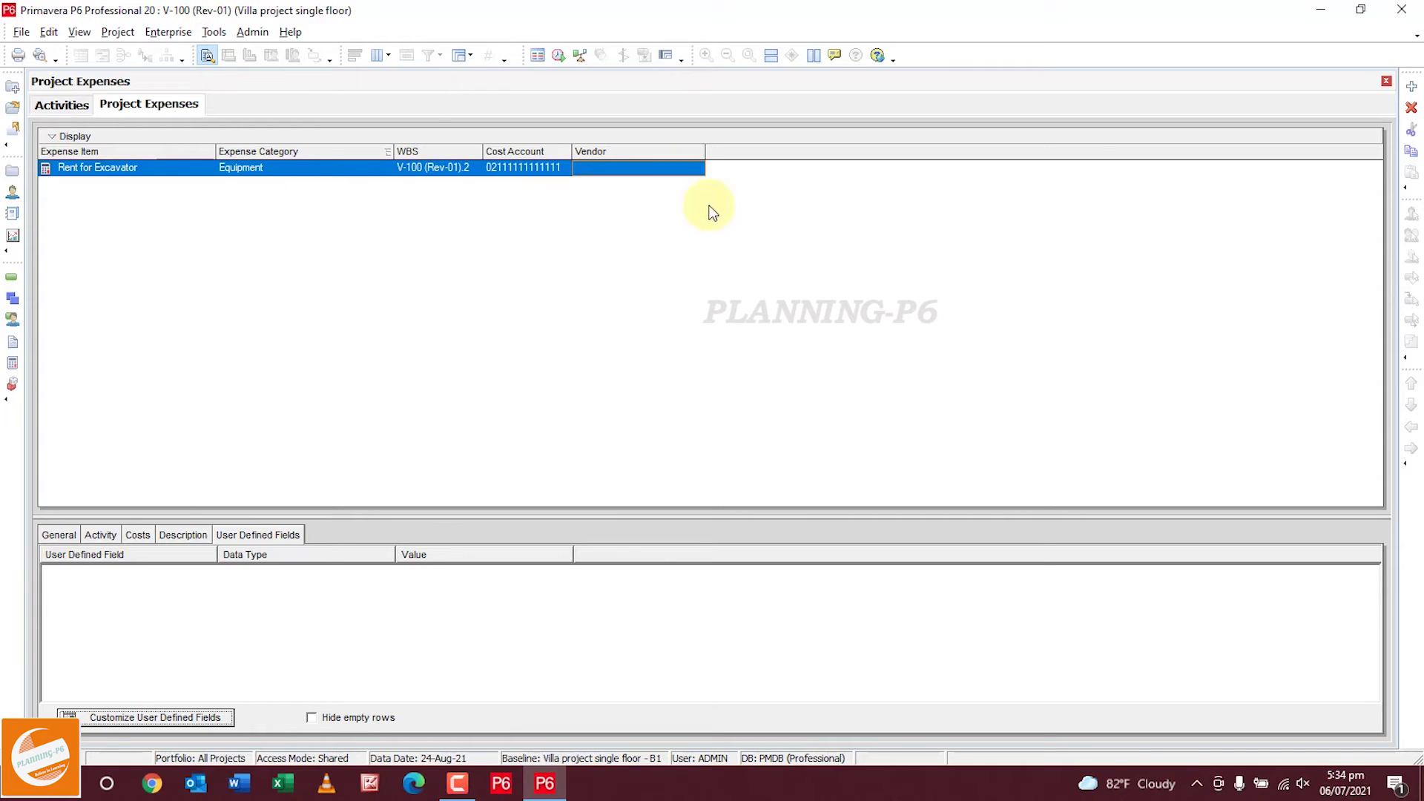
left_click(209, 33)
mouse_move(167, 32)
left_click(238, 298)
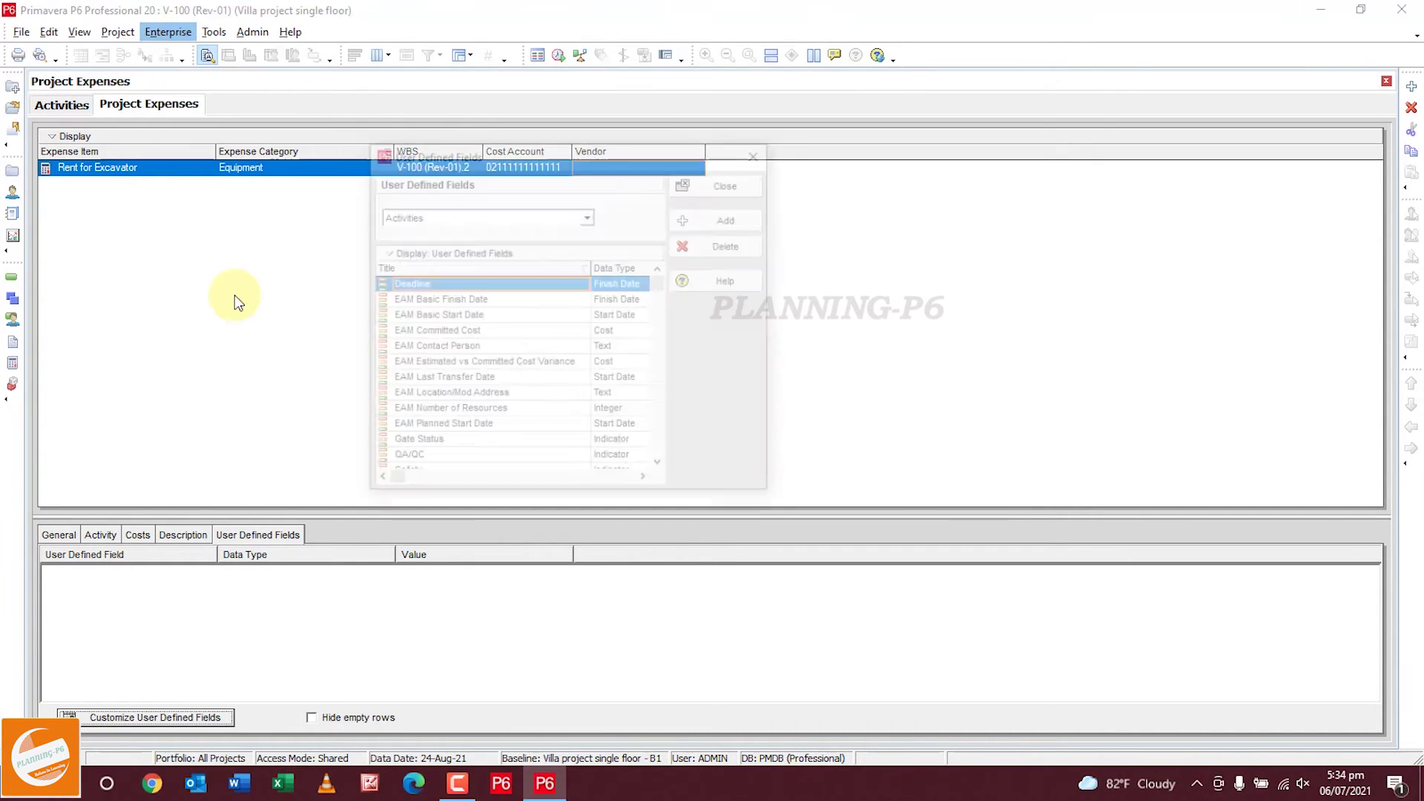
scroll(492, 340, "down", 1)
left_click(532, 216)
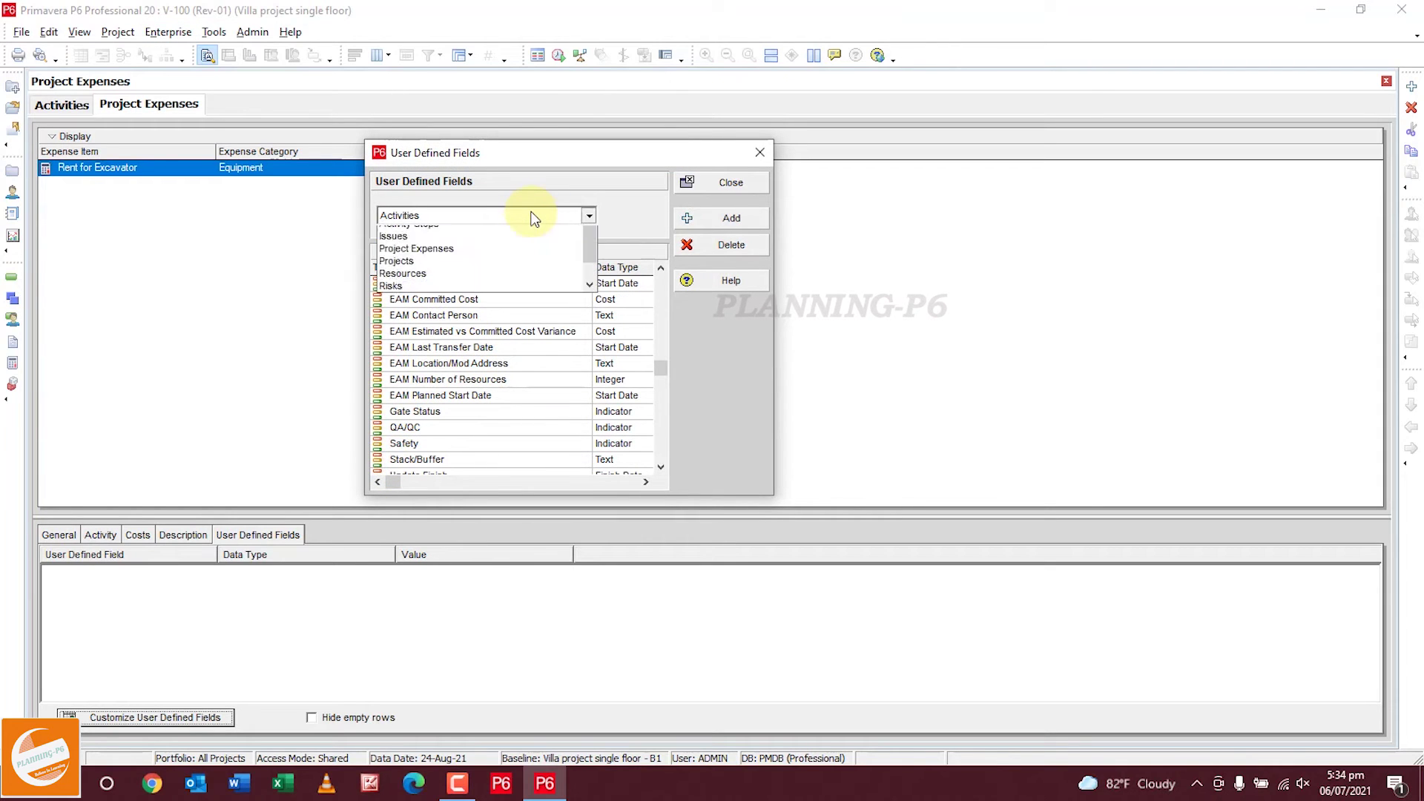
scroll(512, 256, "down", 2)
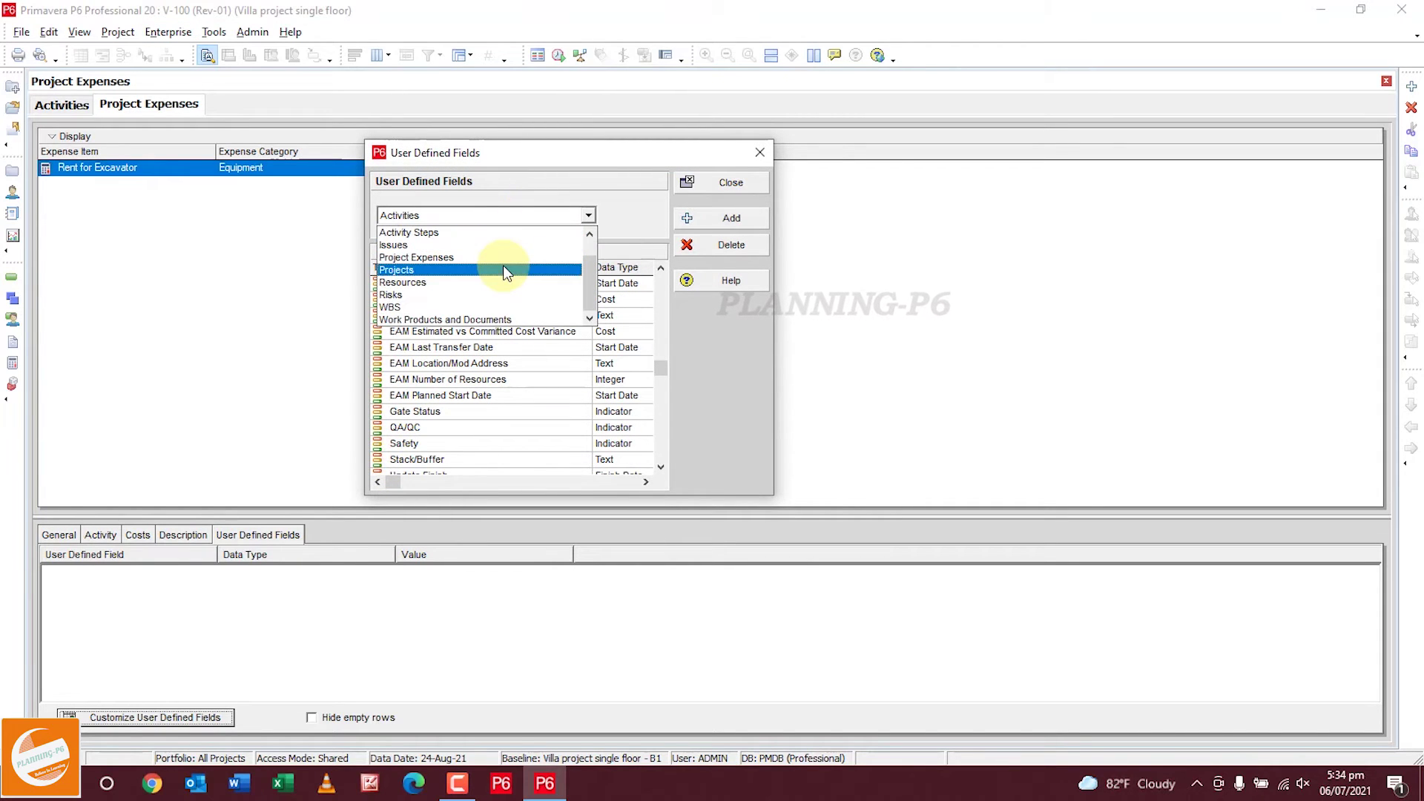
scroll(492, 304, "up", 2)
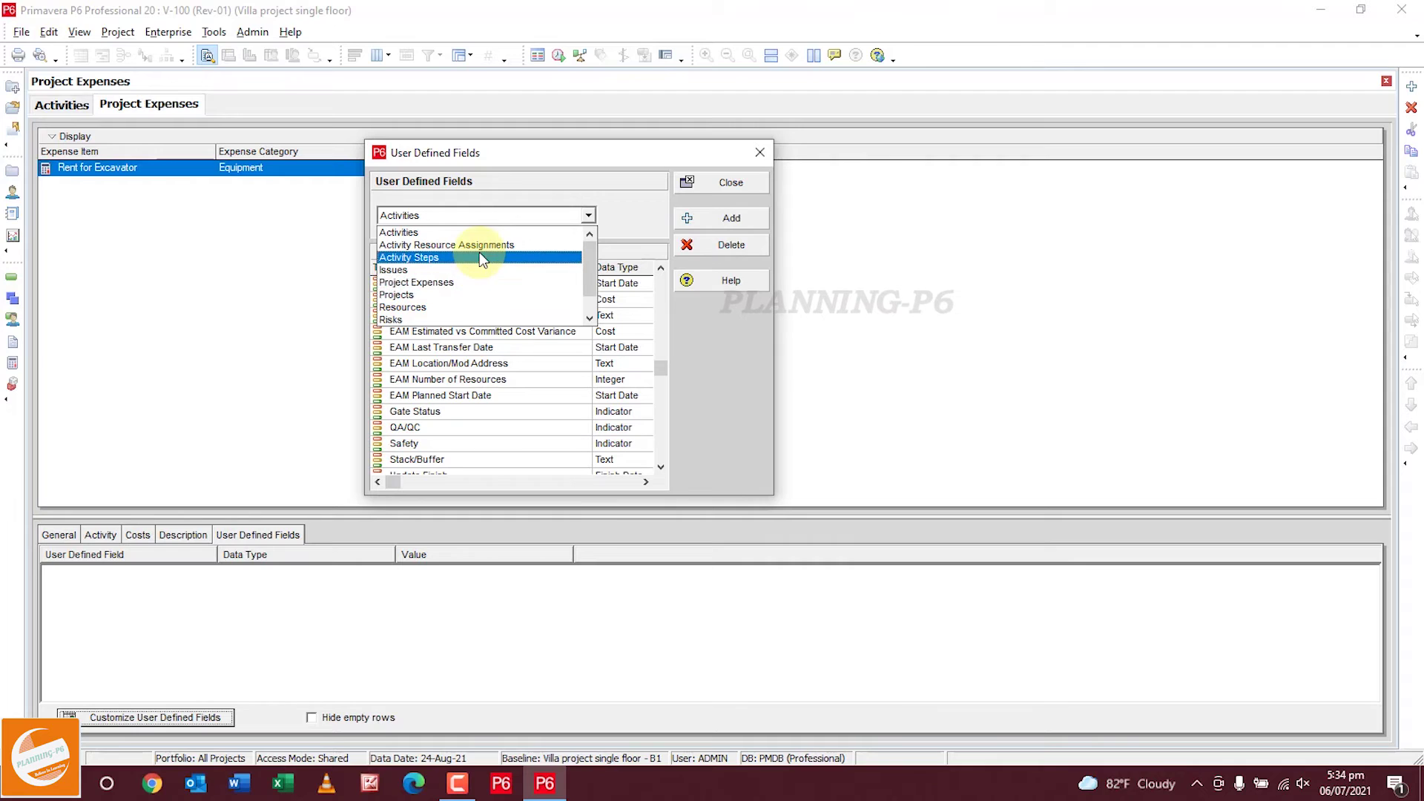
left_click(470, 279)
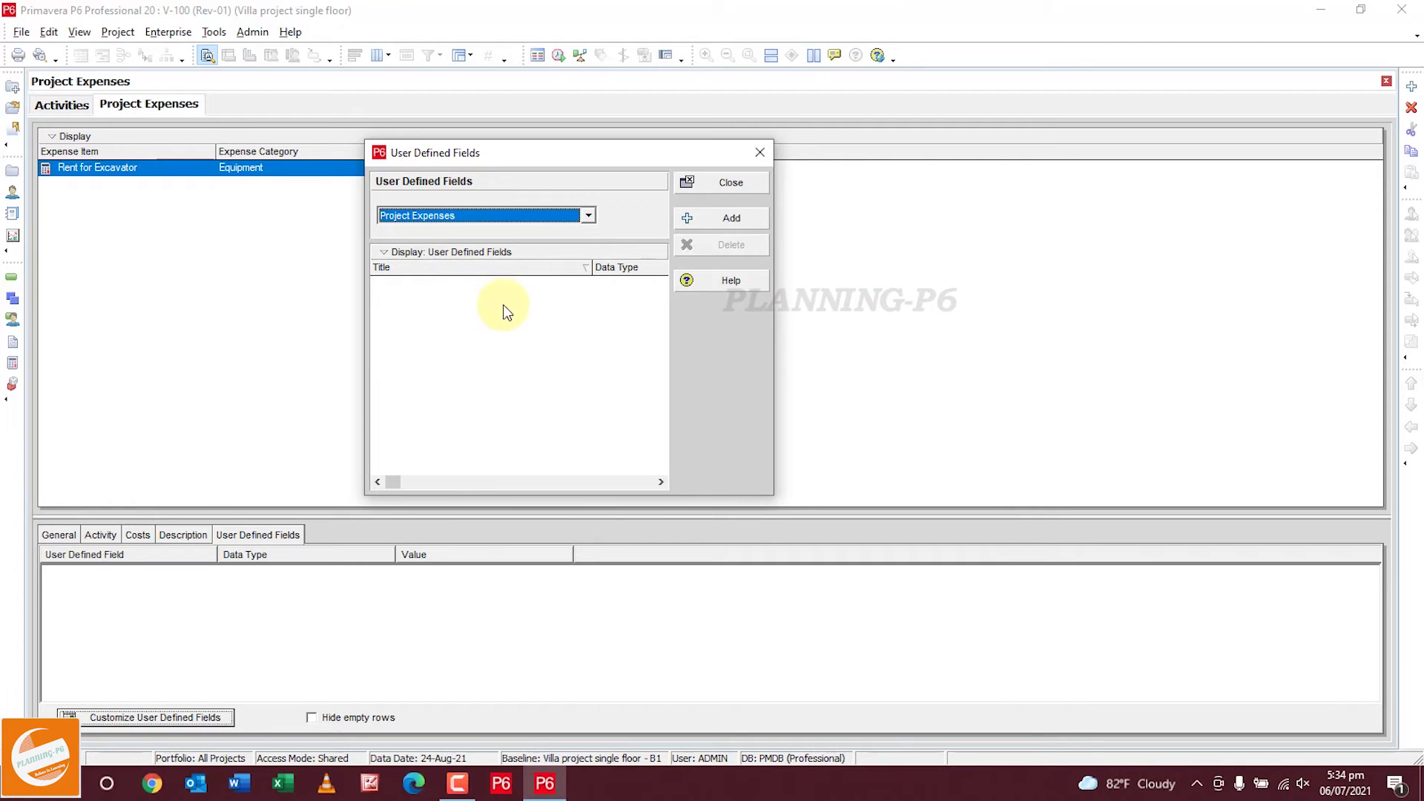
Add a Cost-type field titled Invoices and close the dialog.
left_click(688, 221)
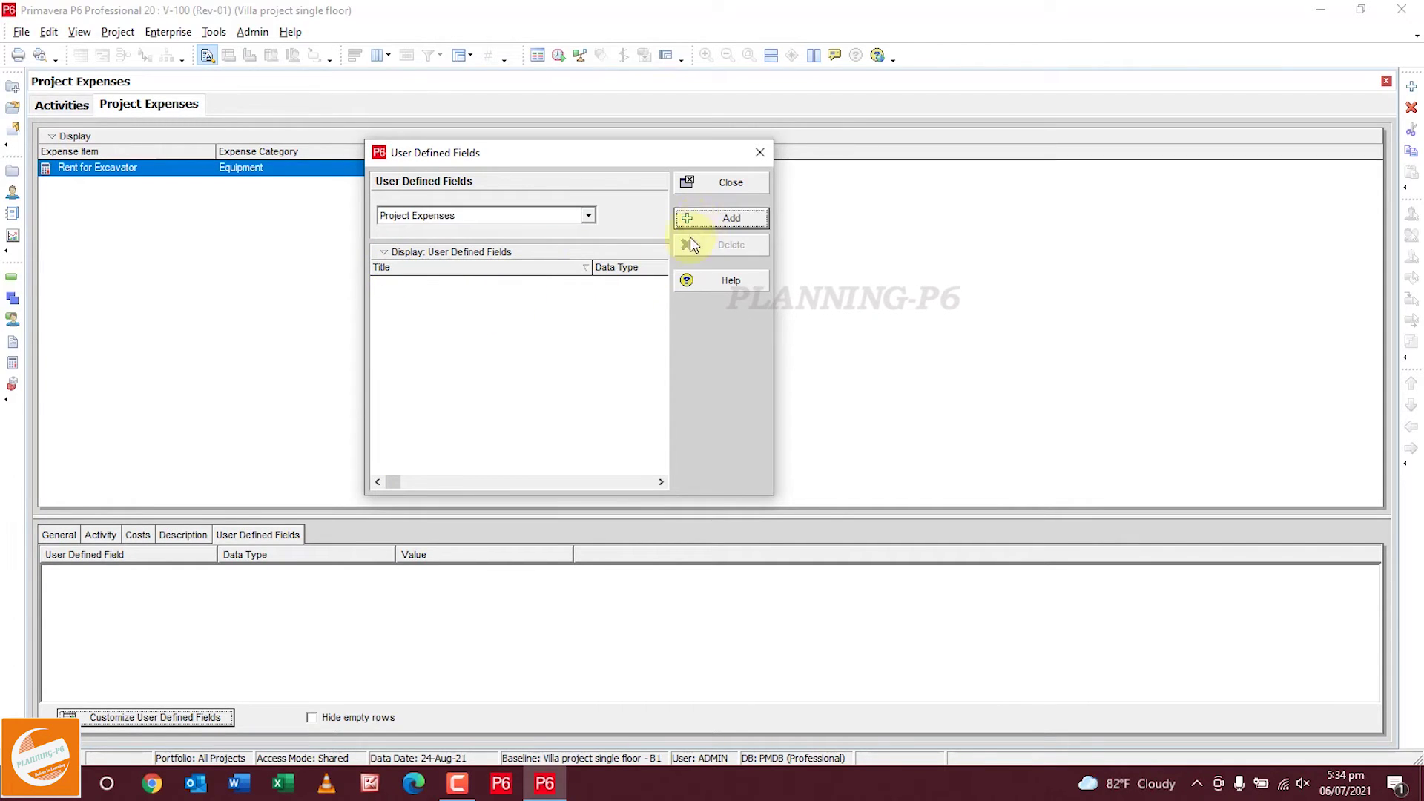
left_click(507, 287)
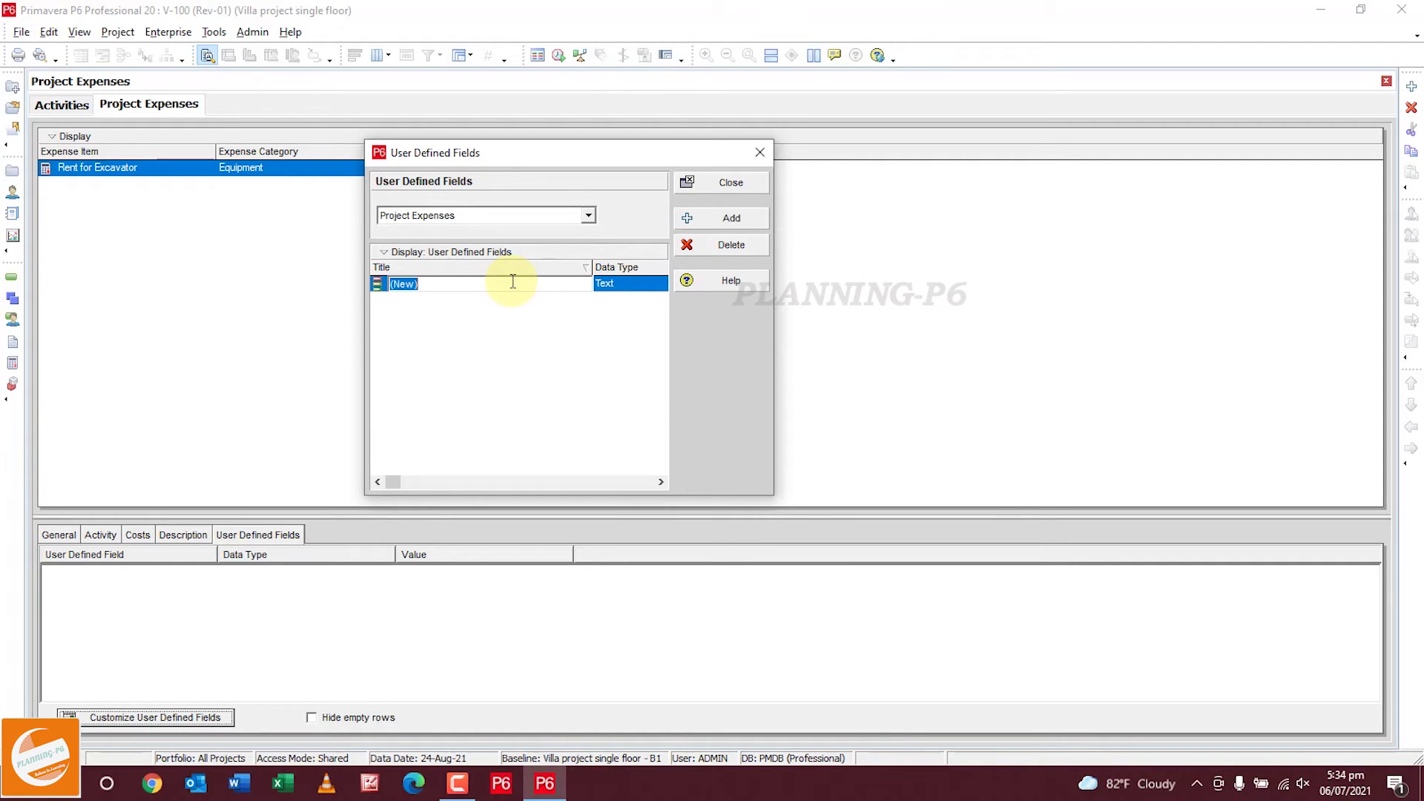
key("BackSpace")
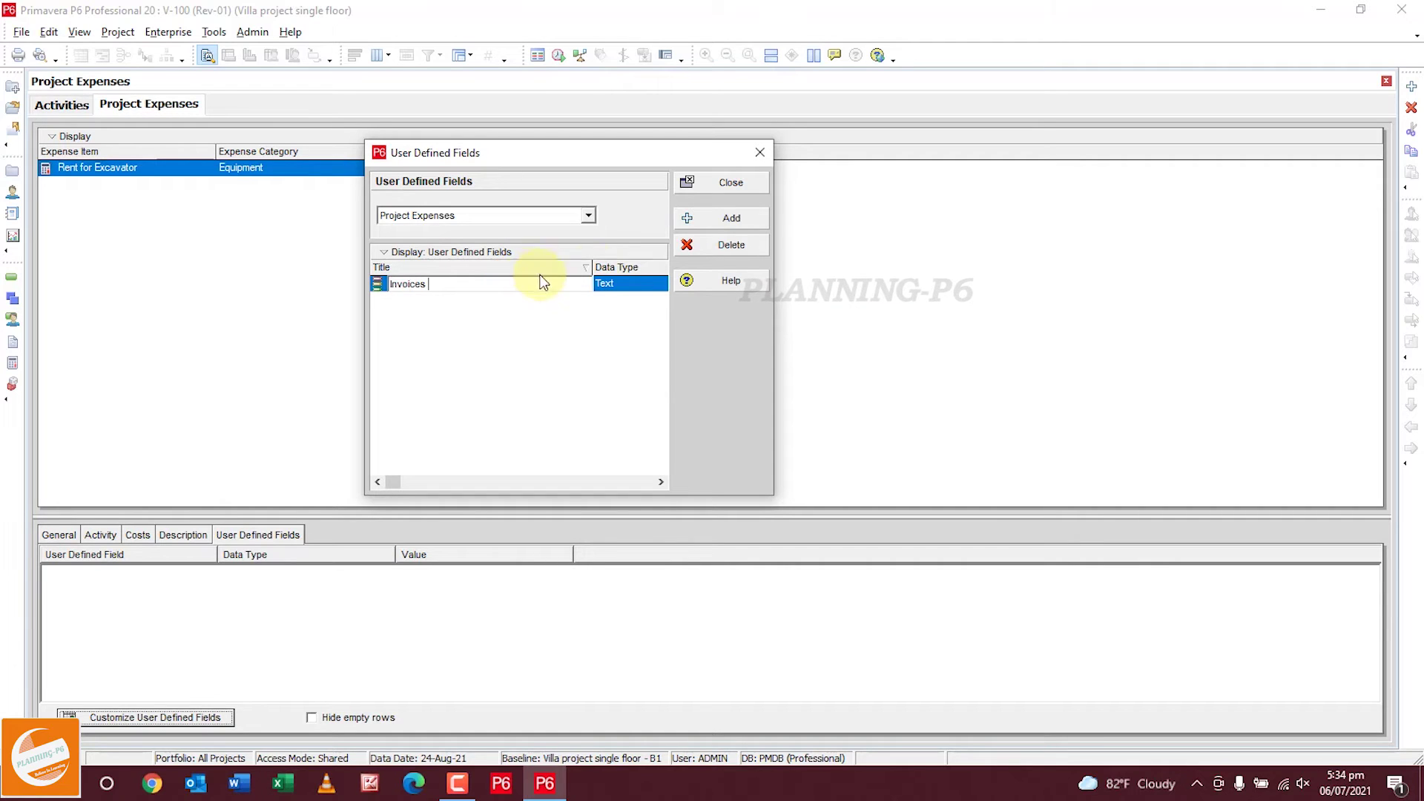
left_click(619, 282)
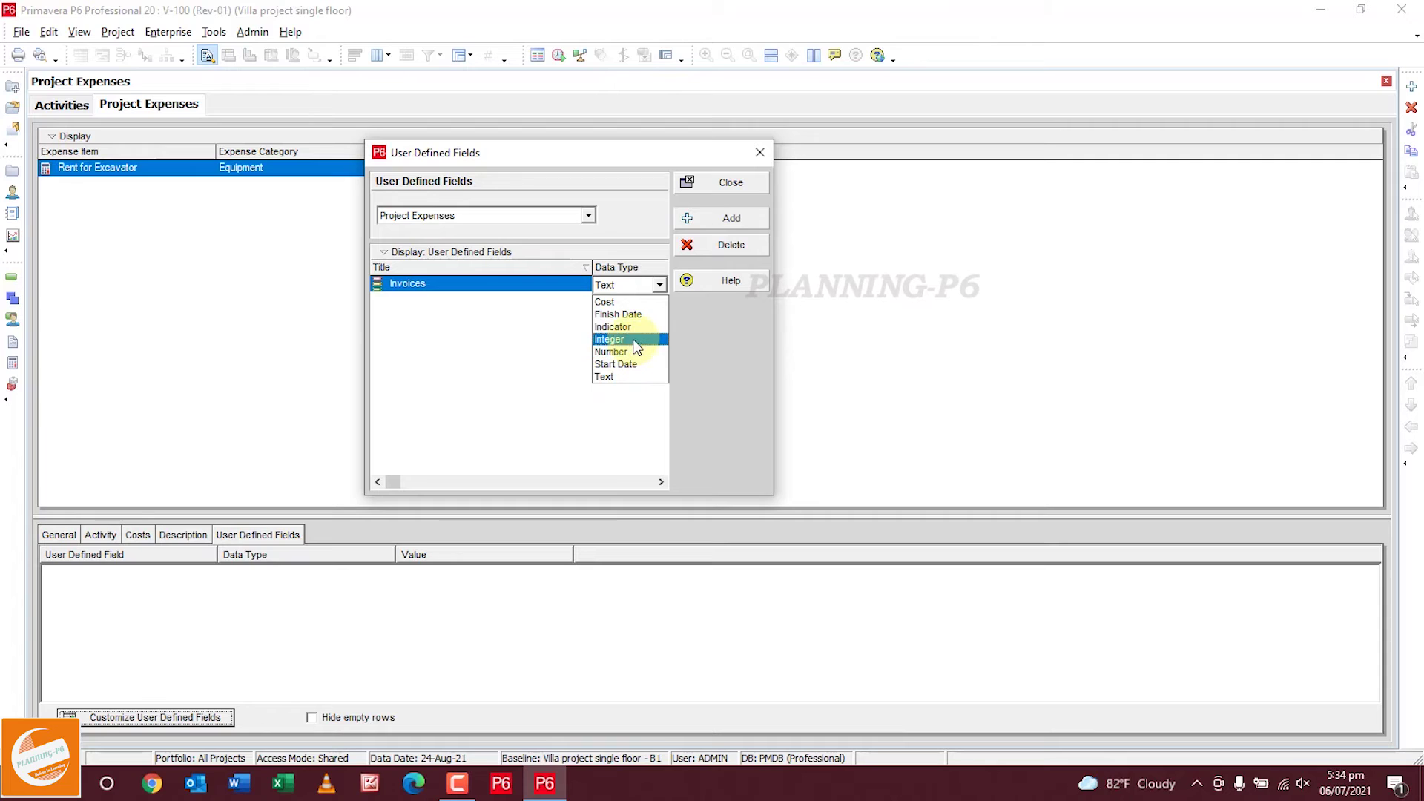
left_click(628, 302)
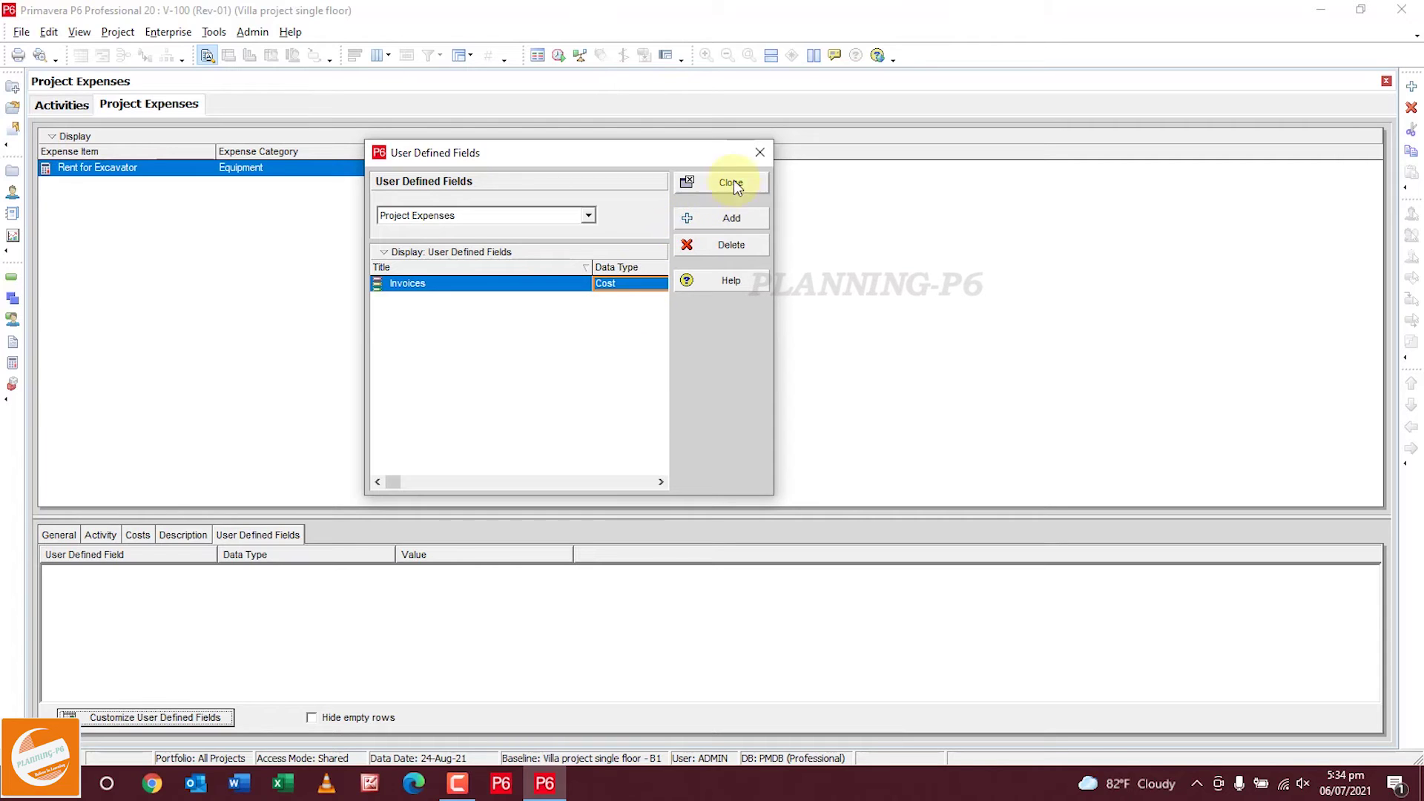
left_click(631, 283)
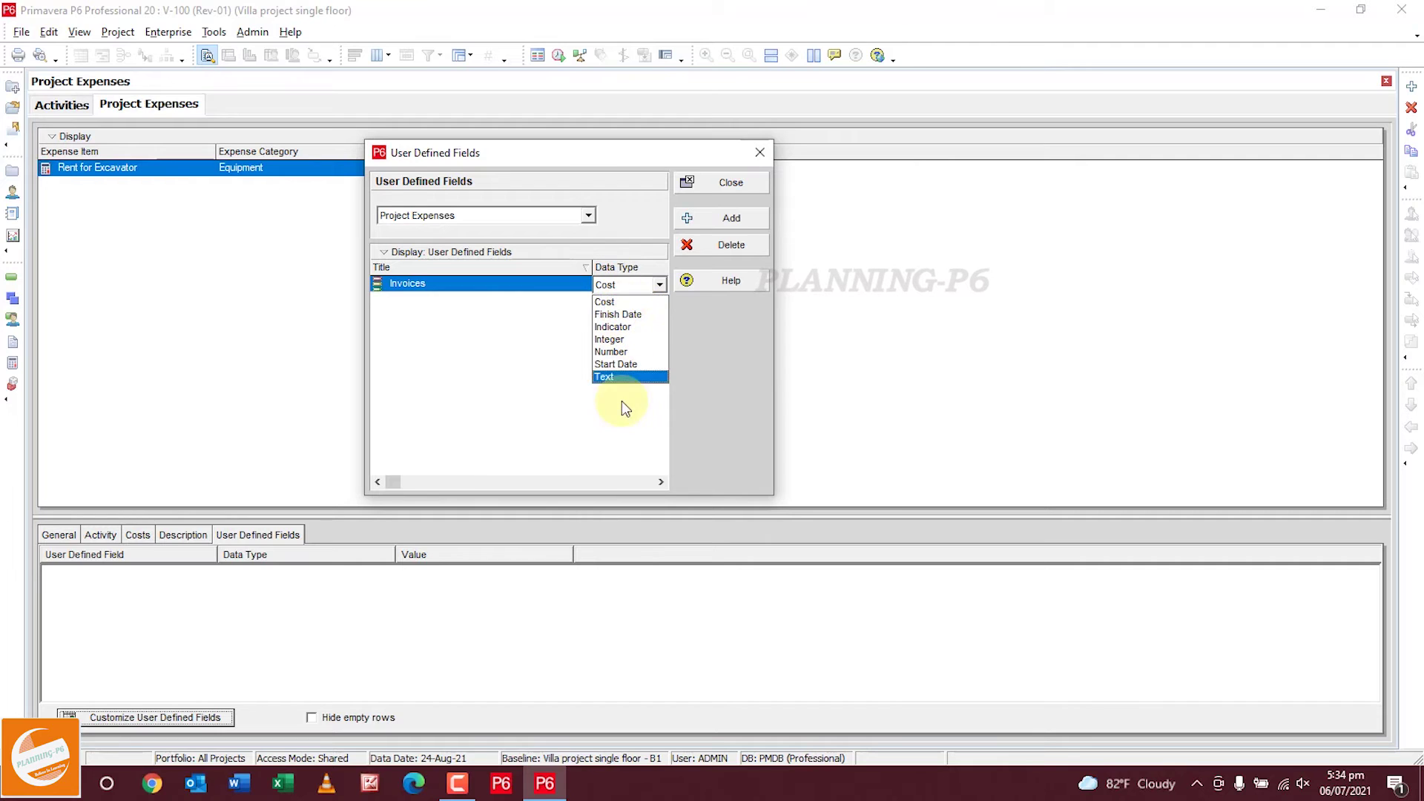
left_click(502, 379)
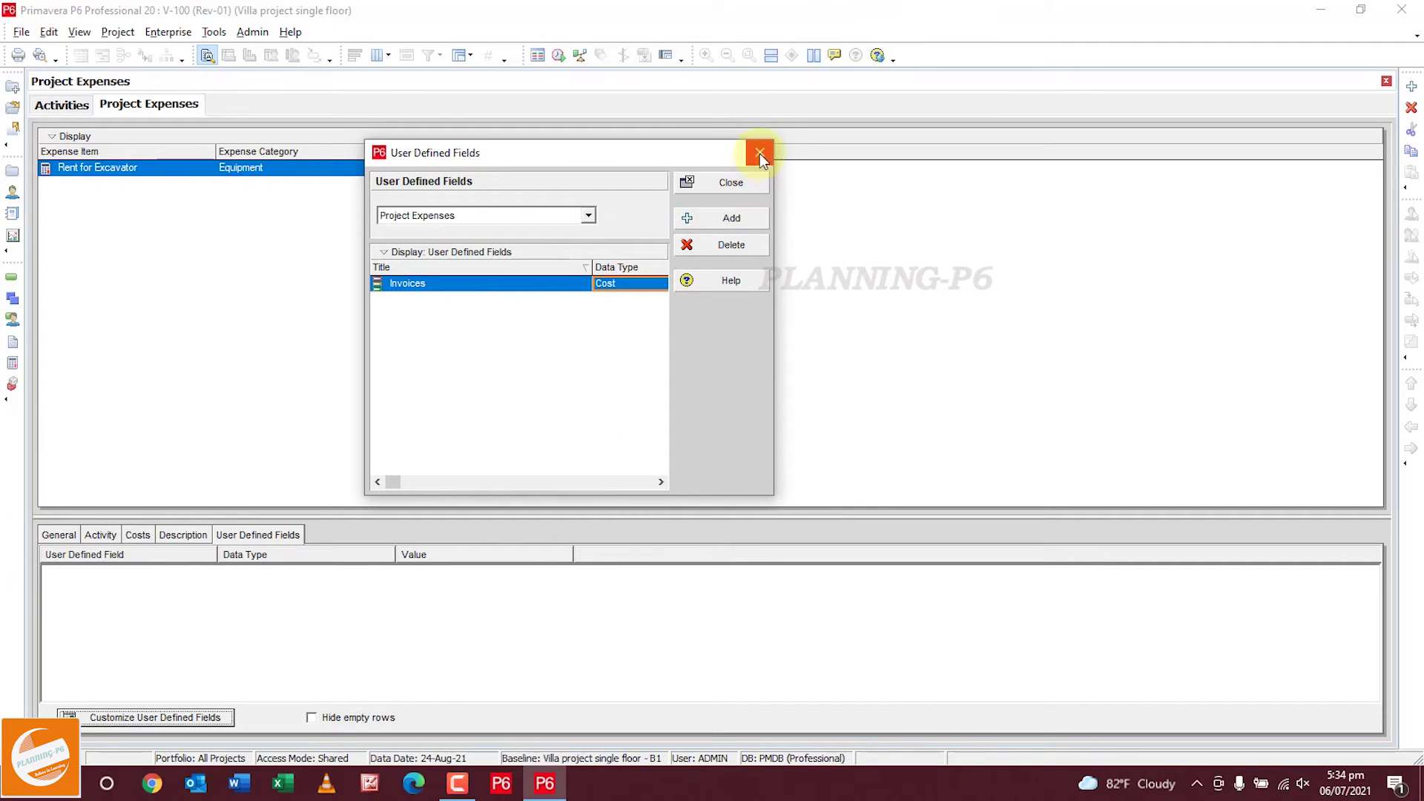
left_click(760, 154)
Switch the expense table to the Cost column layout.
right_click(763, 154)
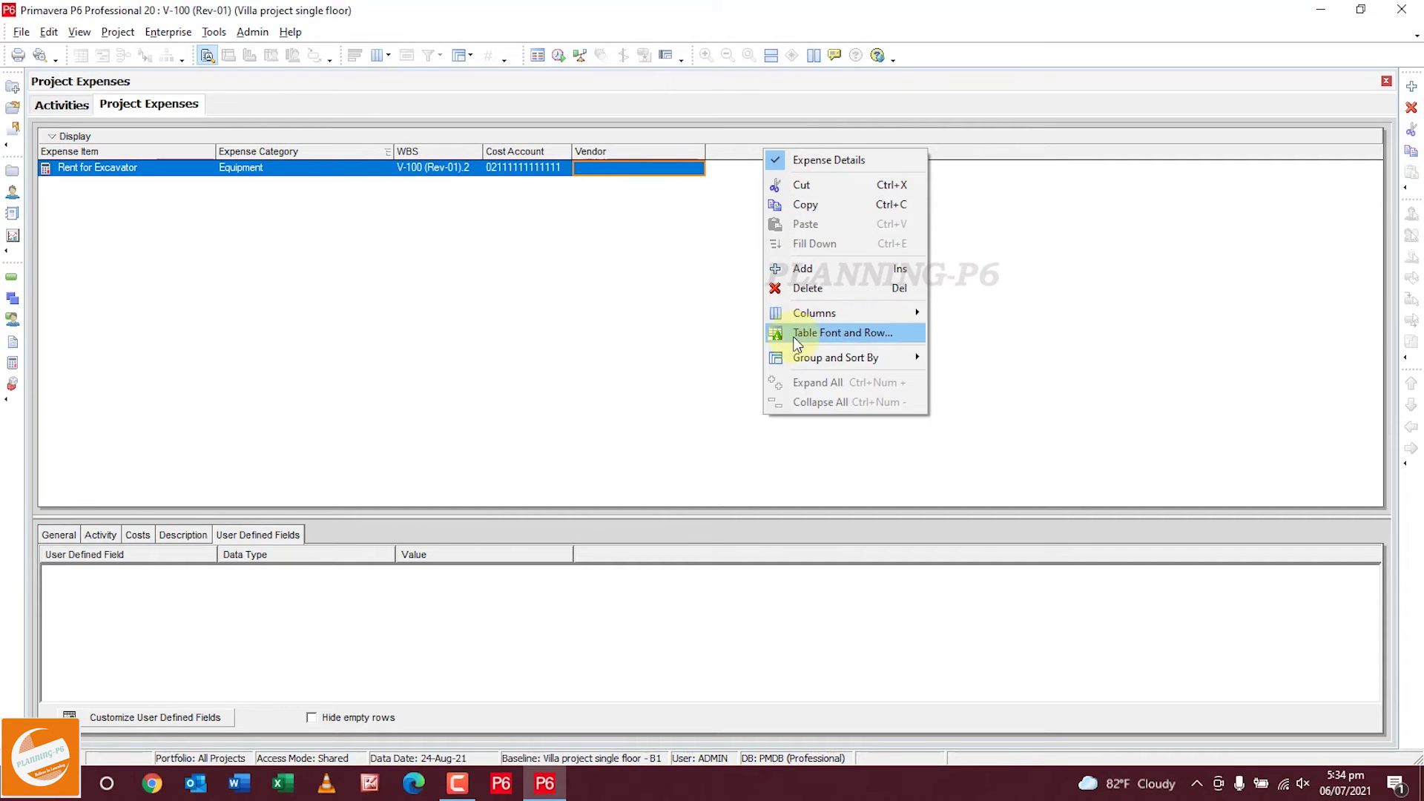
mouse_move(819, 316)
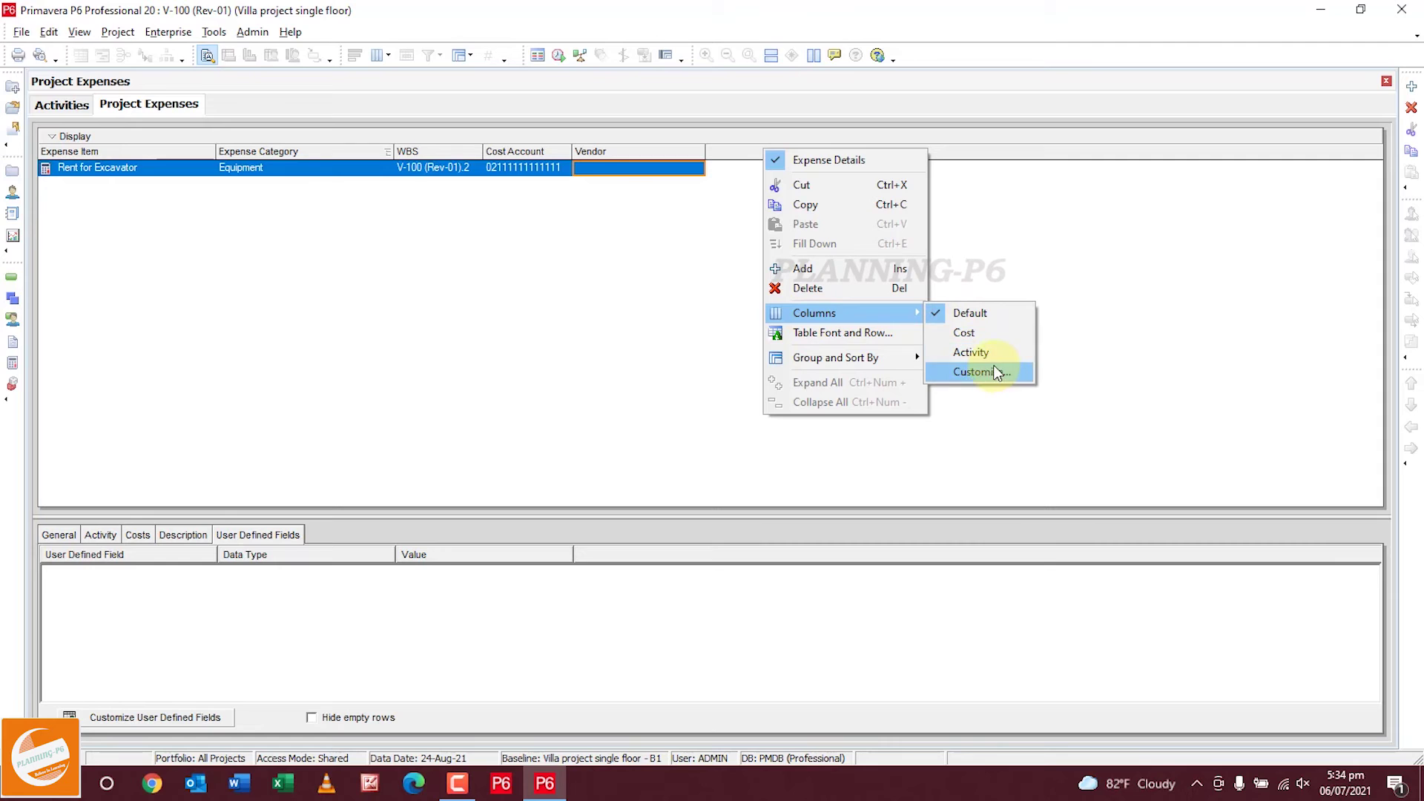
left_click(990, 333)
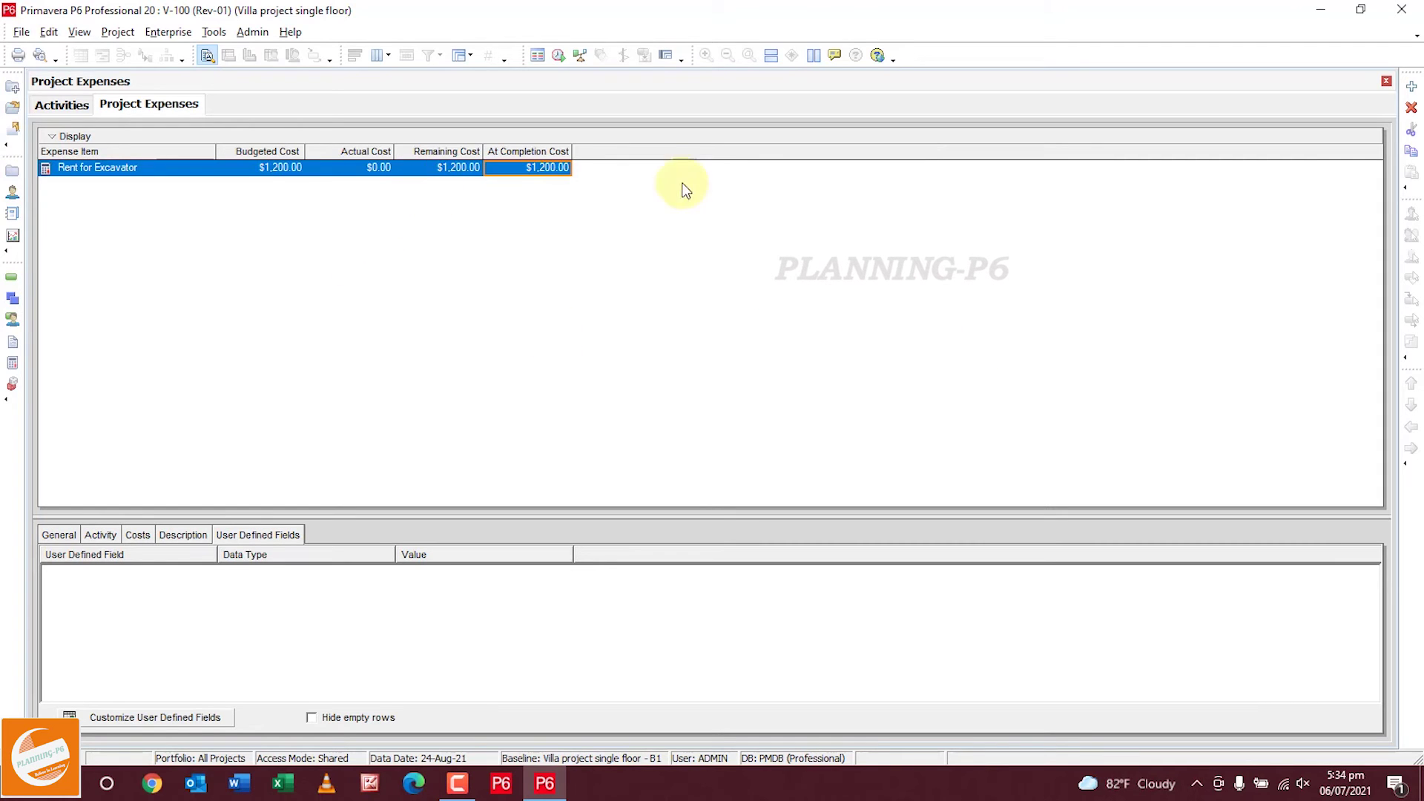
Add Project, Expense Category and Expense % Complete columns in Customize Columns.
right_click(613, 151)
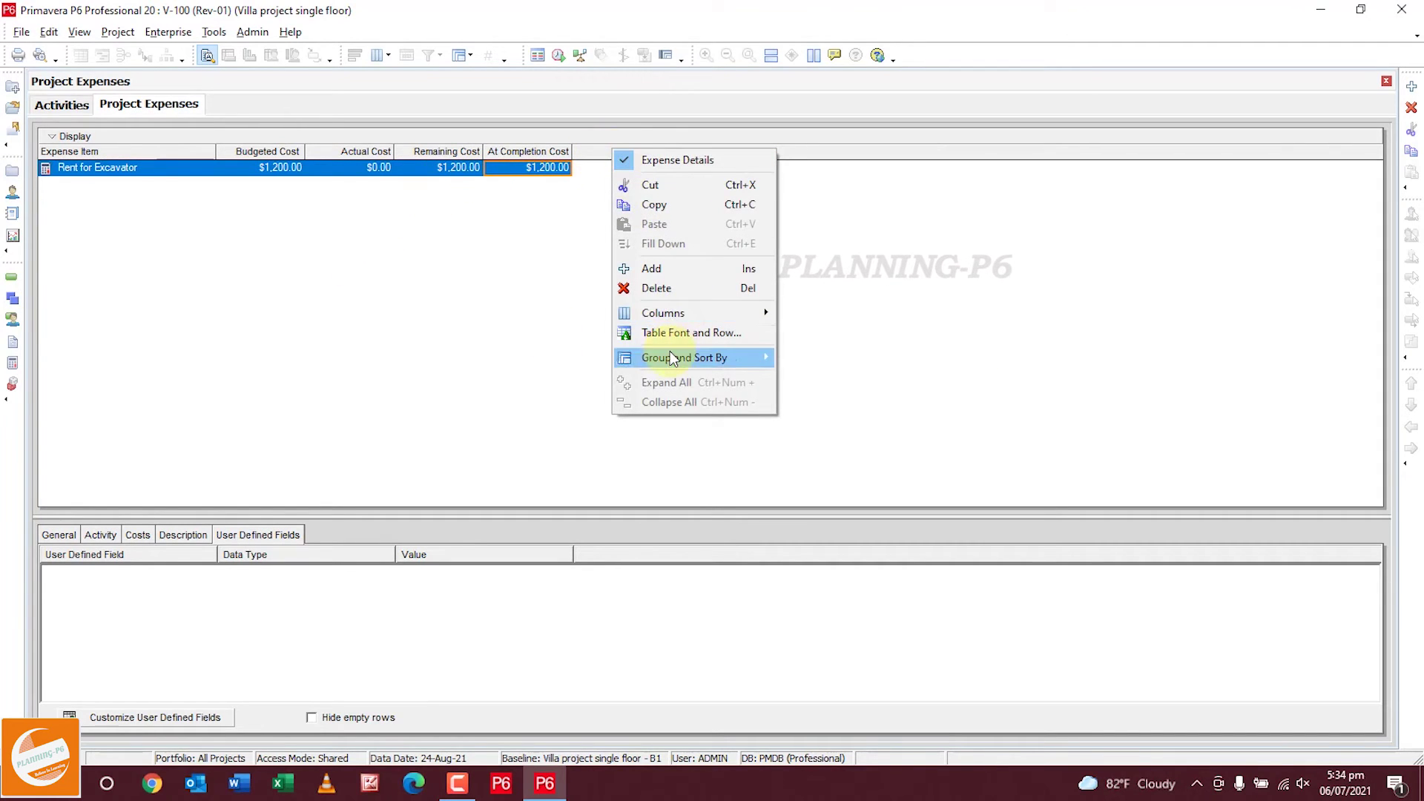
mouse_move(697, 313)
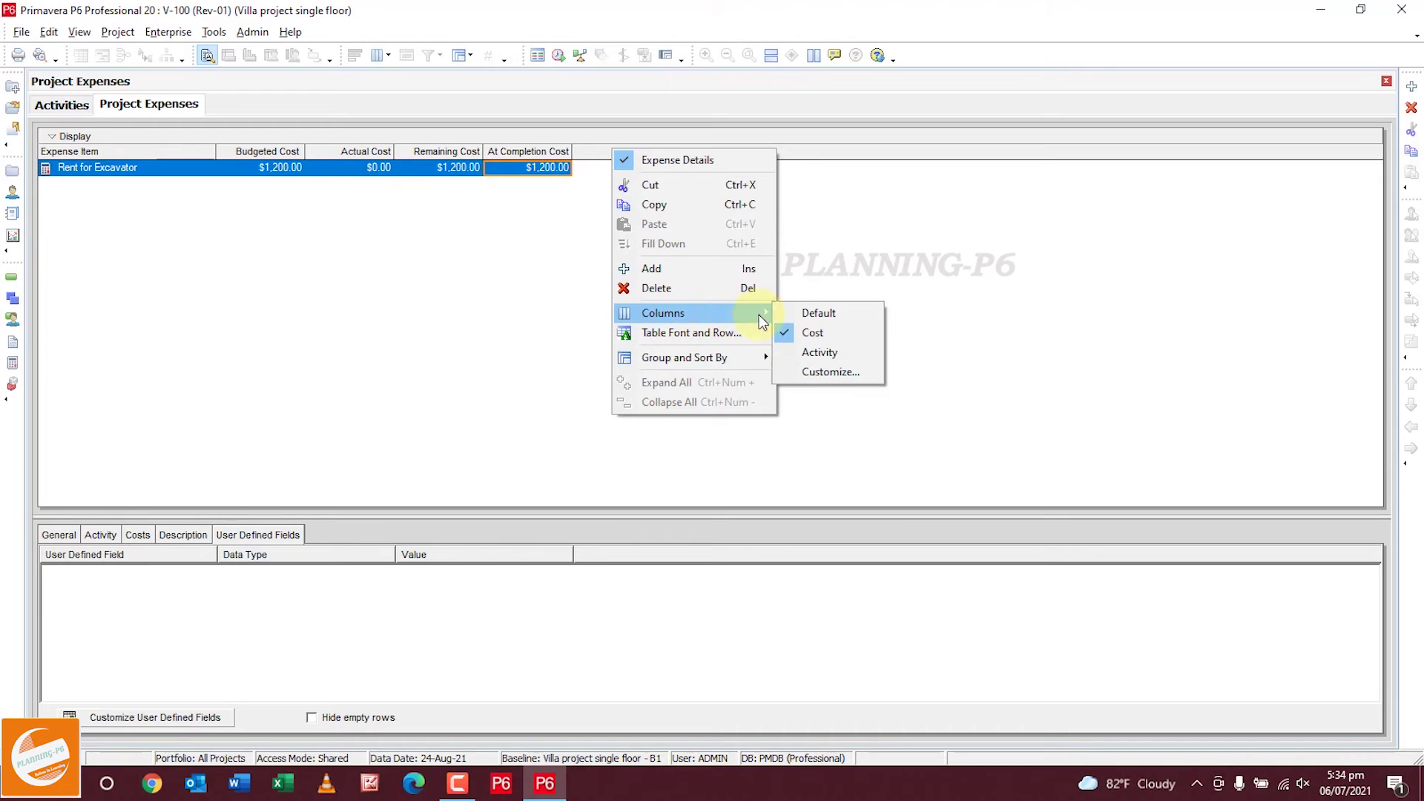
left_click(802, 370)
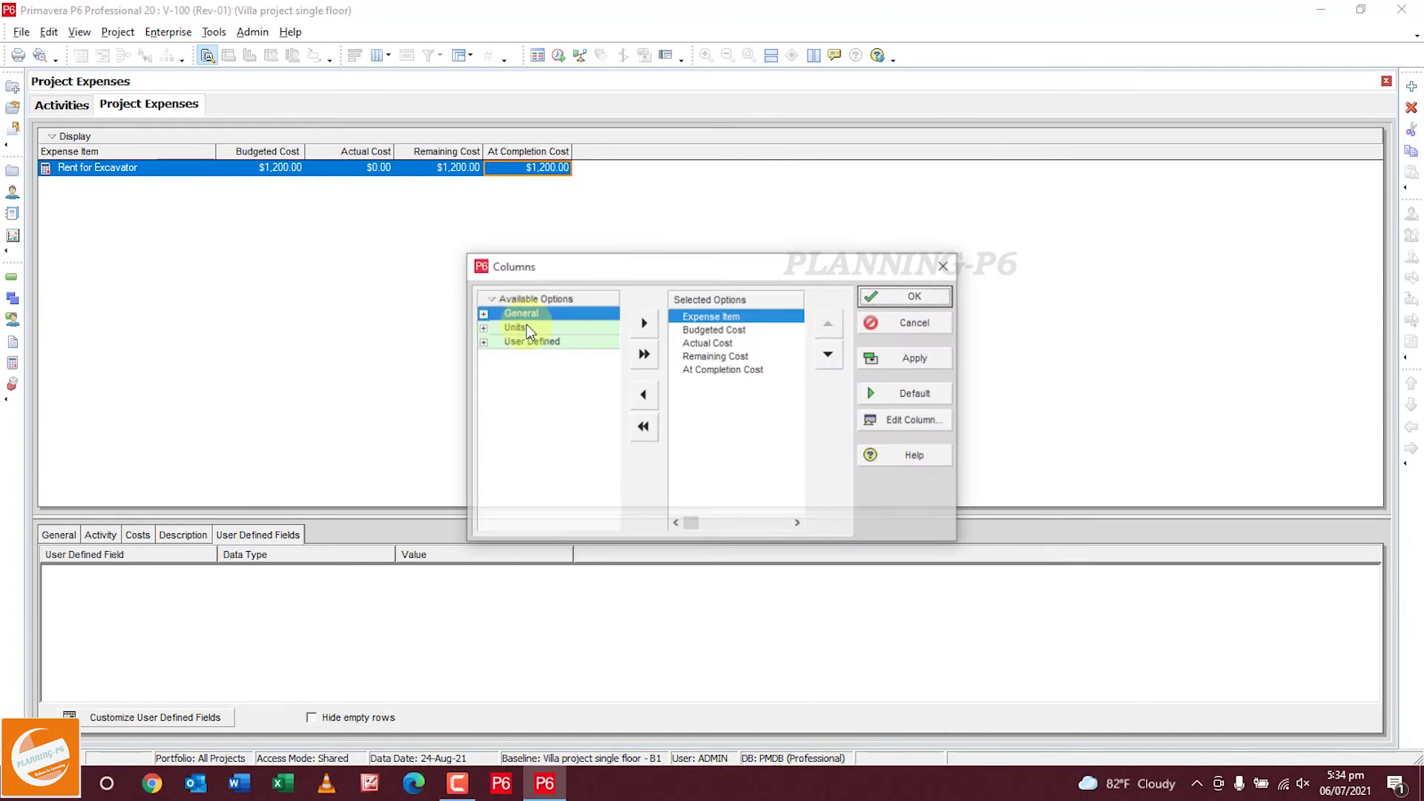
left_click(483, 315)
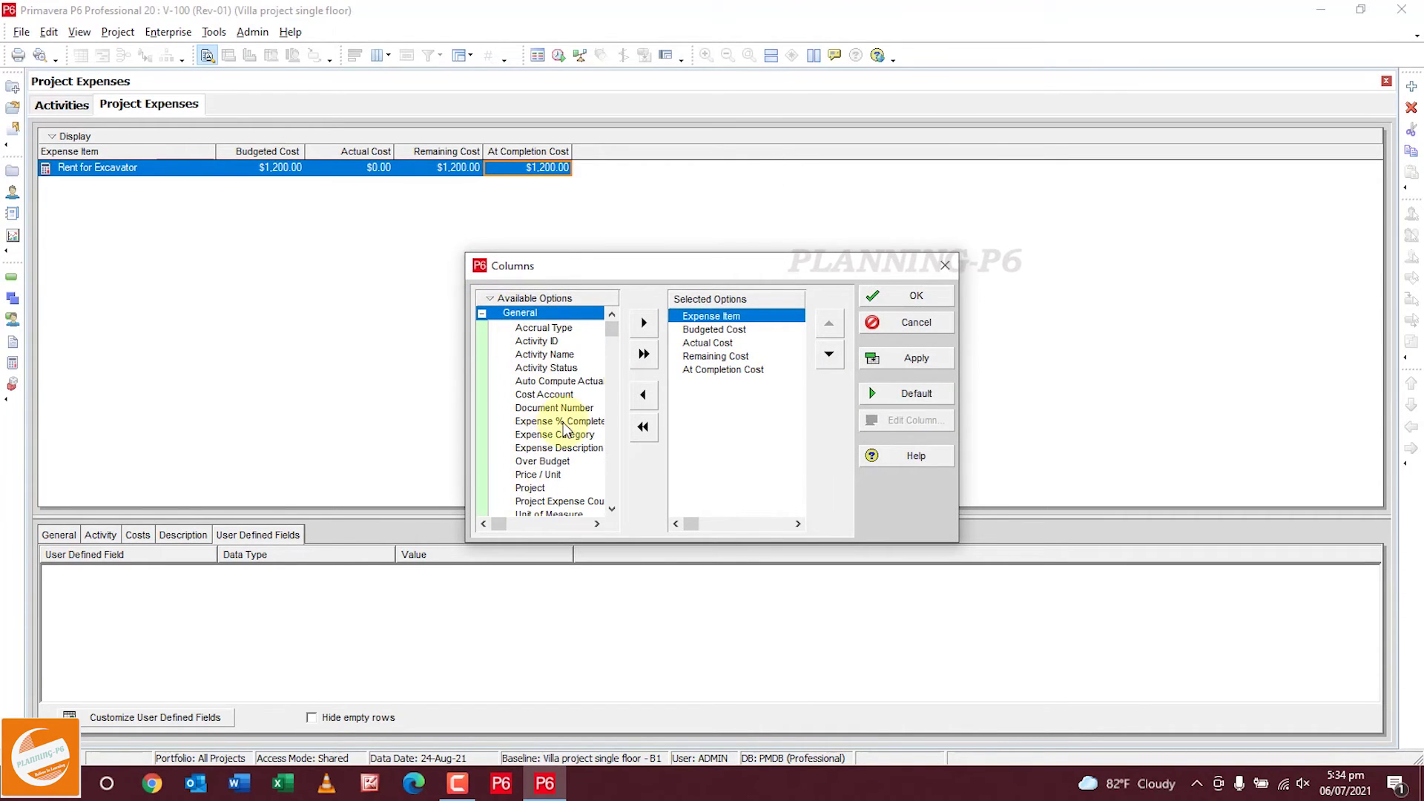
scroll(549, 401, "down", 3)
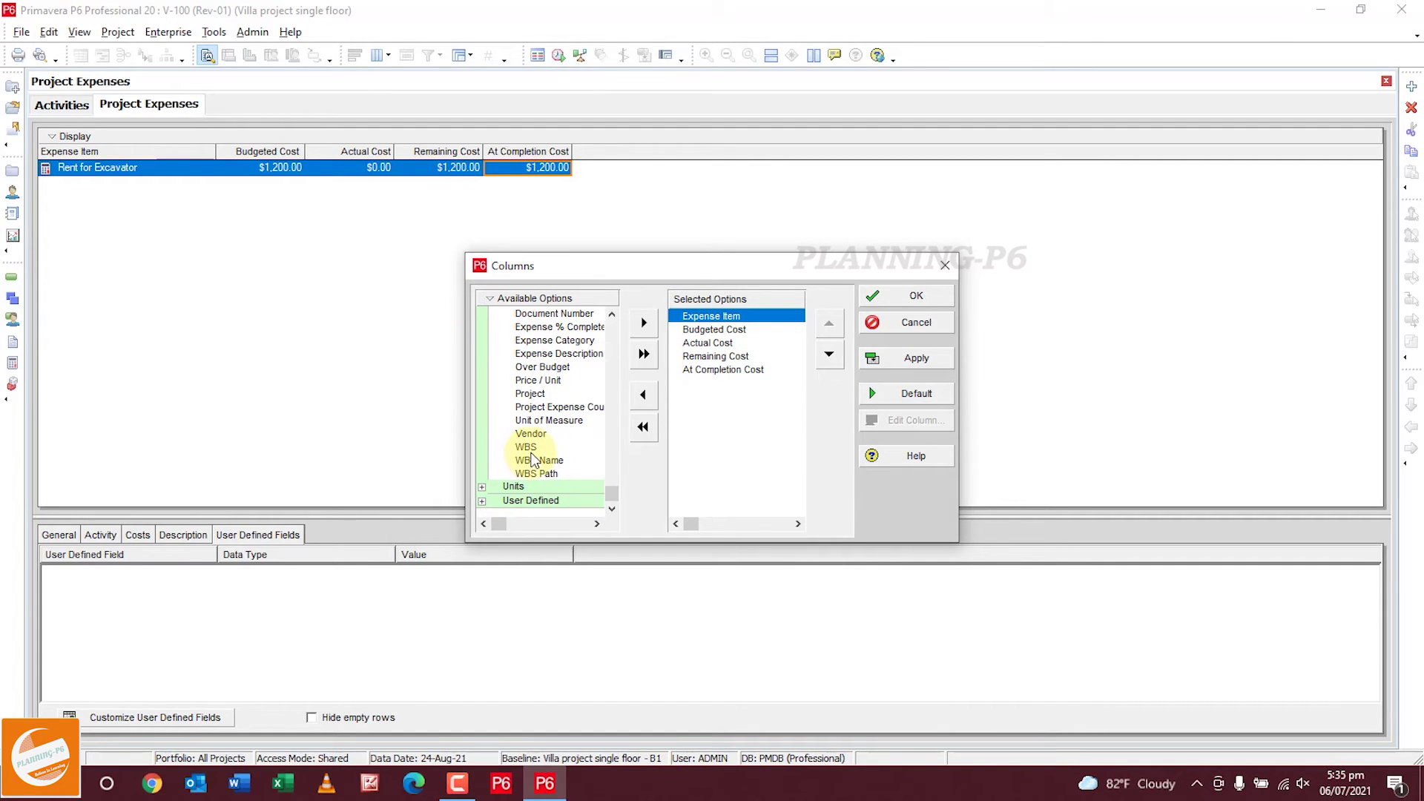
double_click(539, 393)
double_click(543, 367)
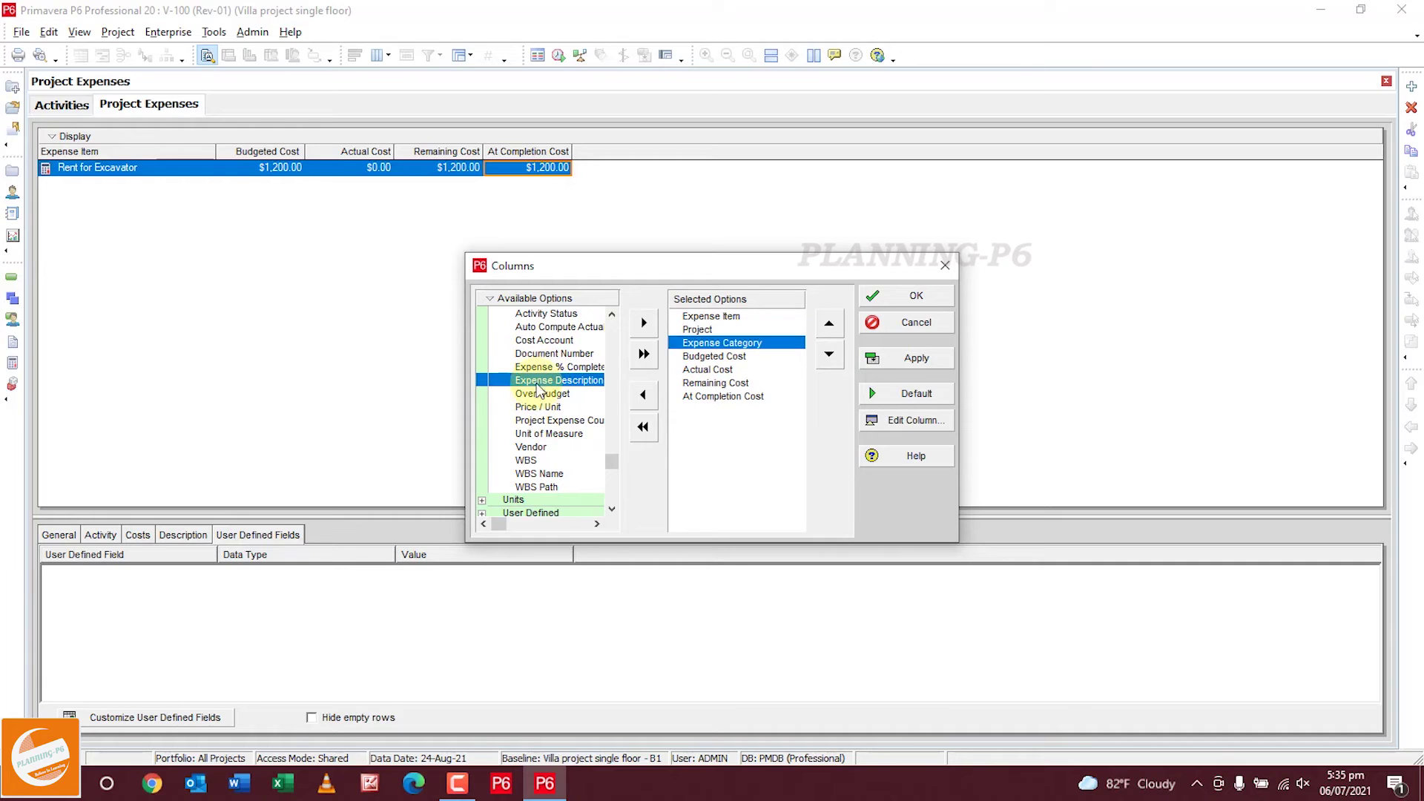
double_click(541, 366)
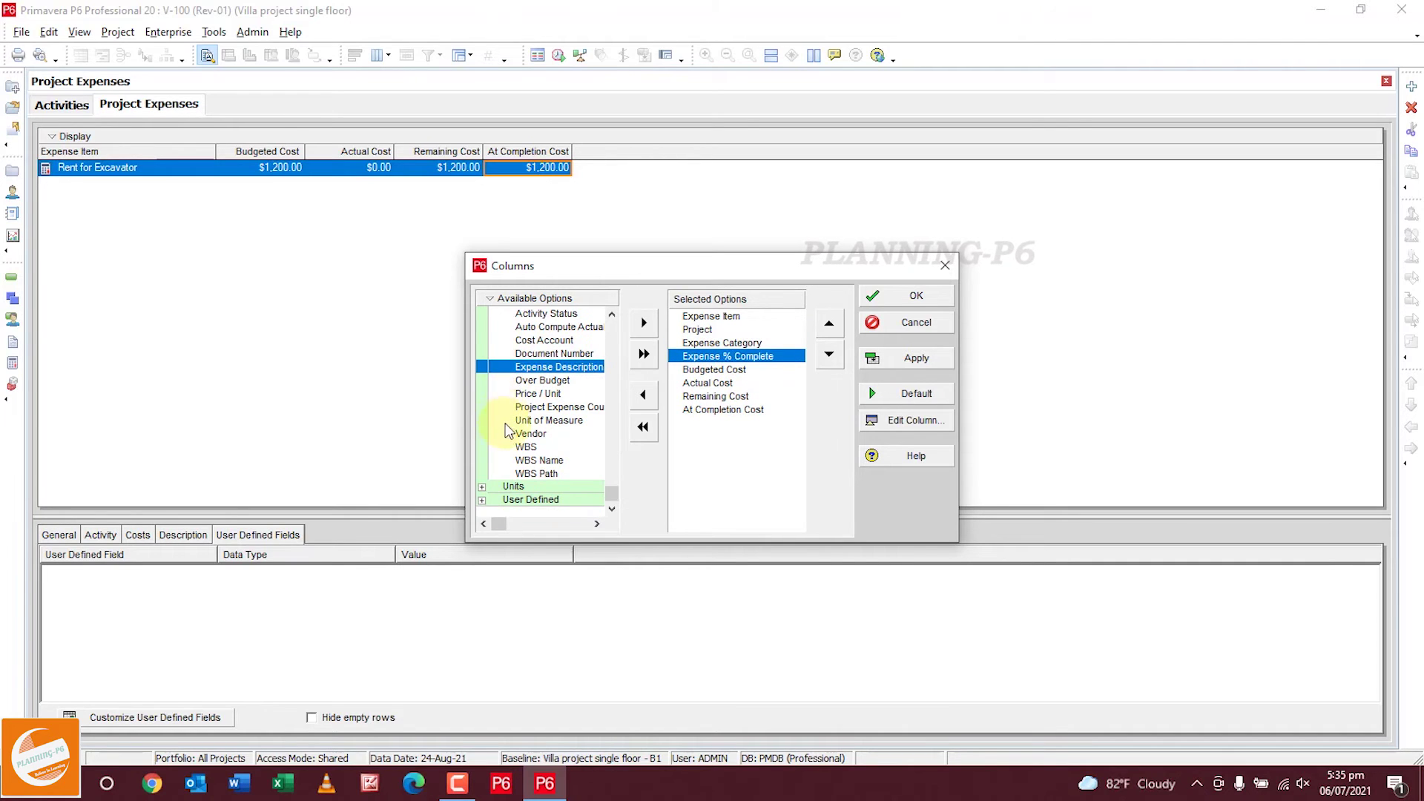
Add At Completion Units and Invoices columns, move Invoices last, and apply.
left_click(482, 500)
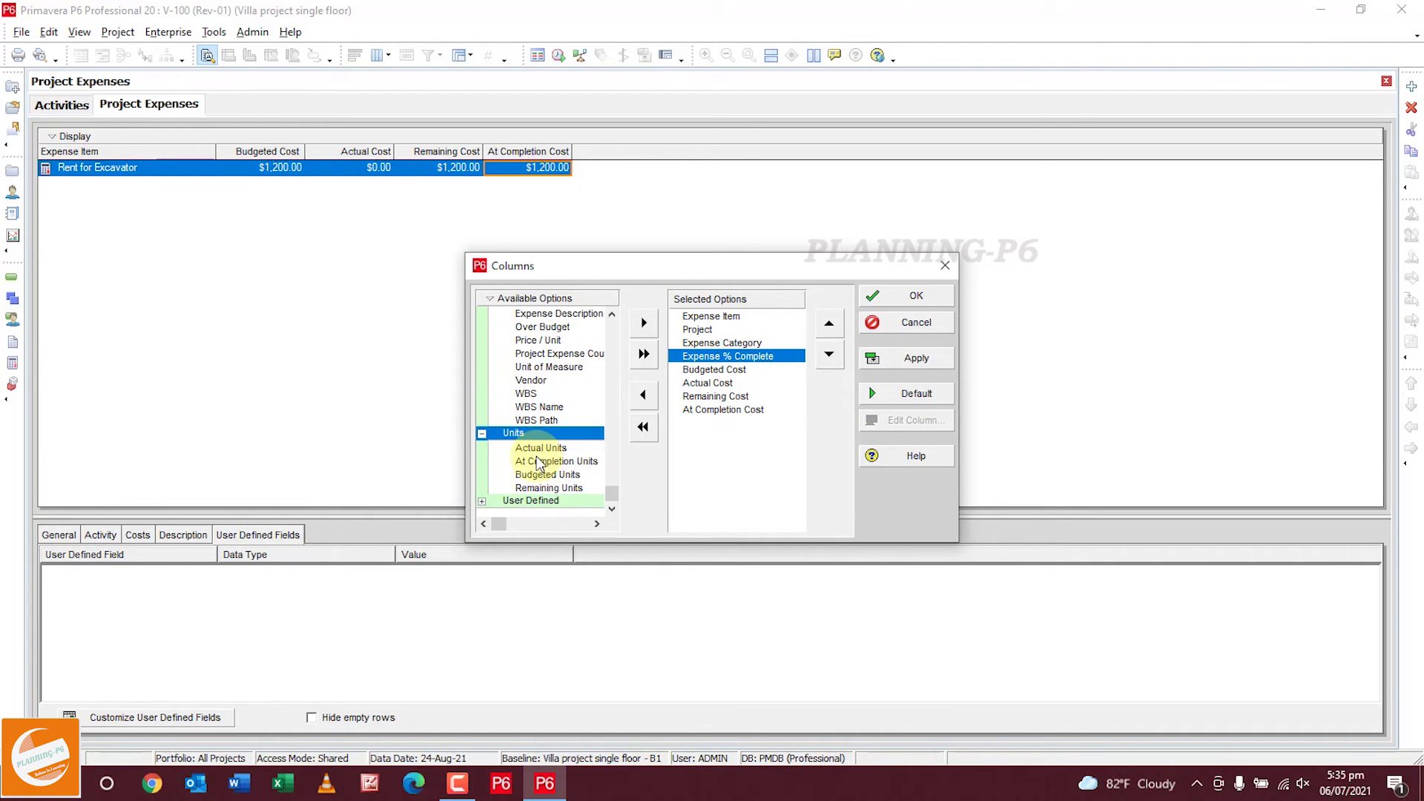
double_click(542, 474)
left_click(483, 501)
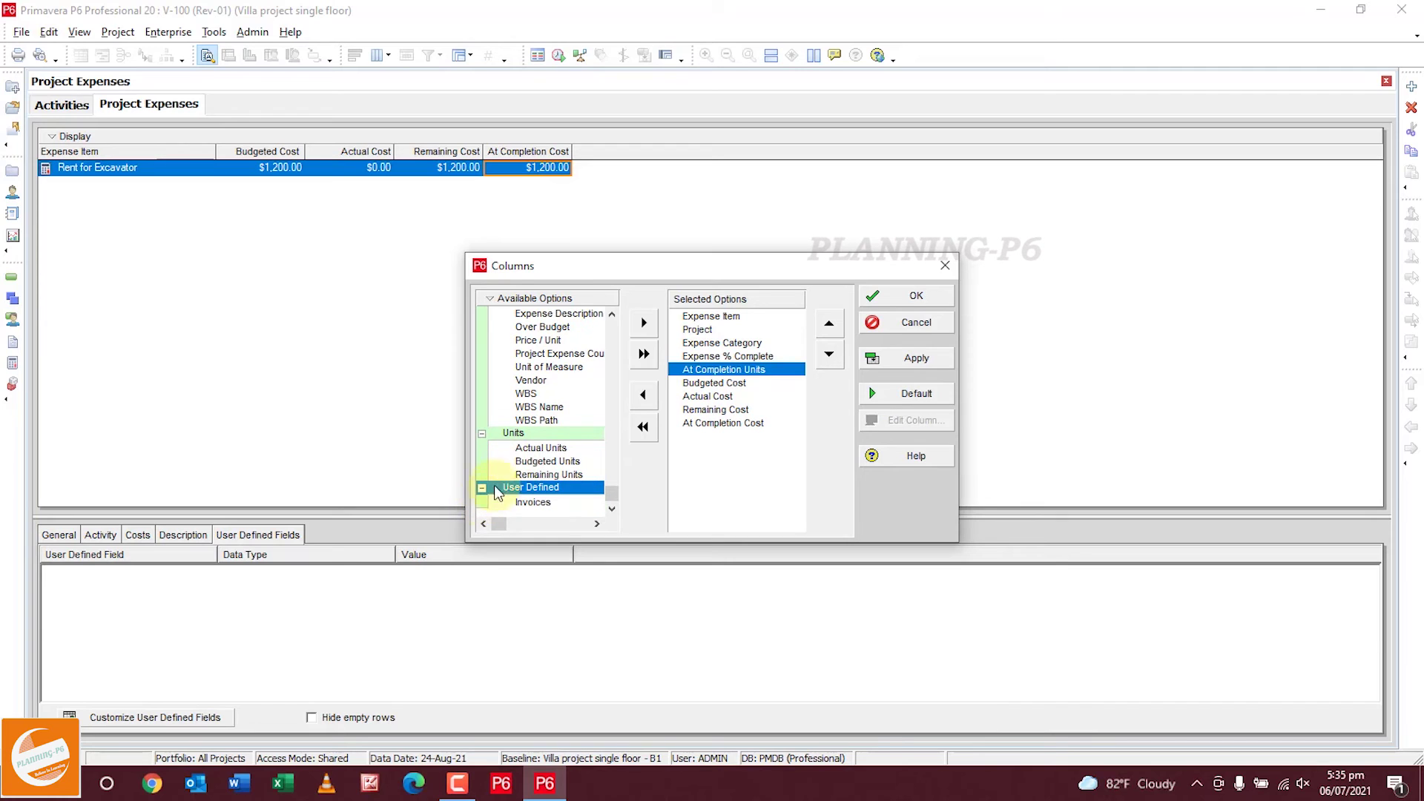
double_click(533, 501)
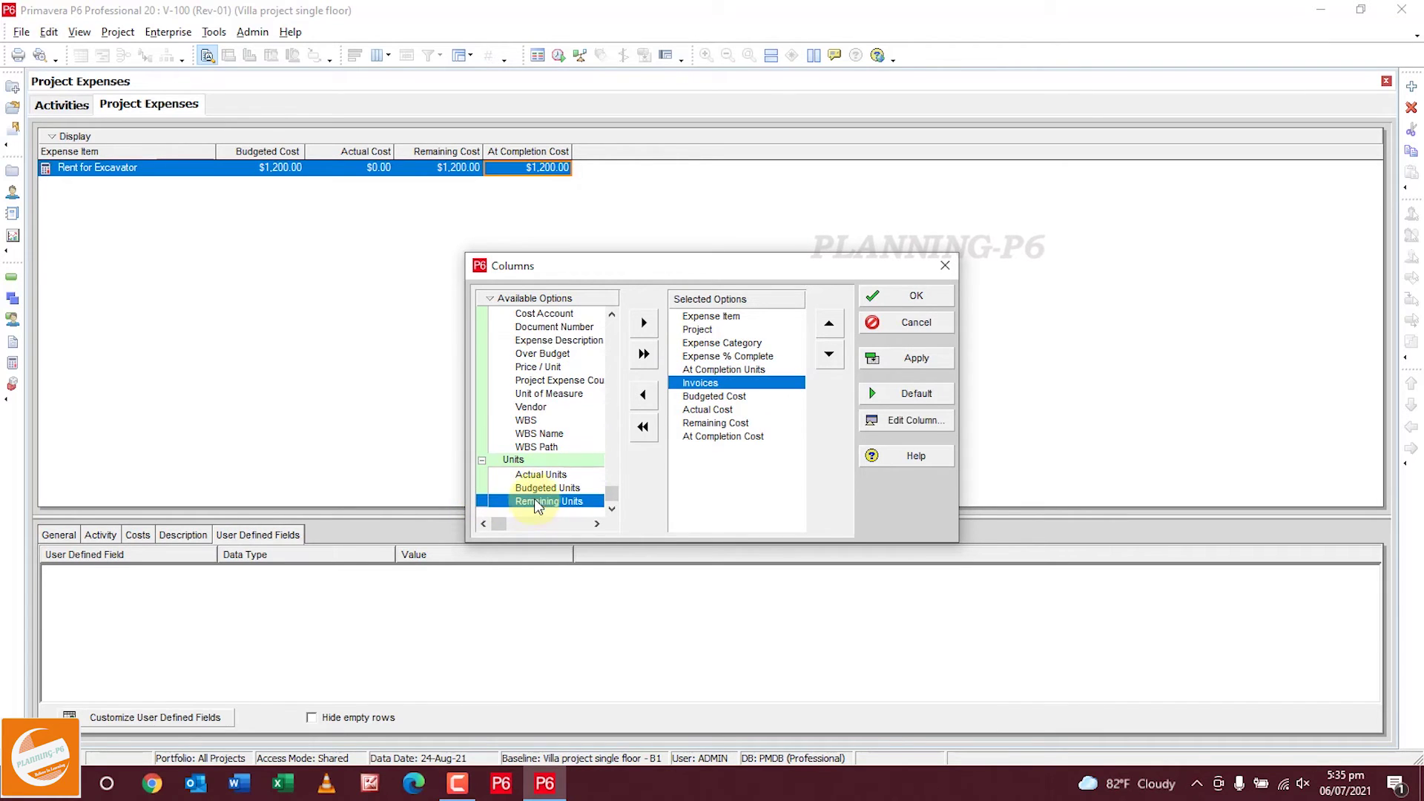
left_click(829, 354)
left_click(829, 353)
left_click(829, 354)
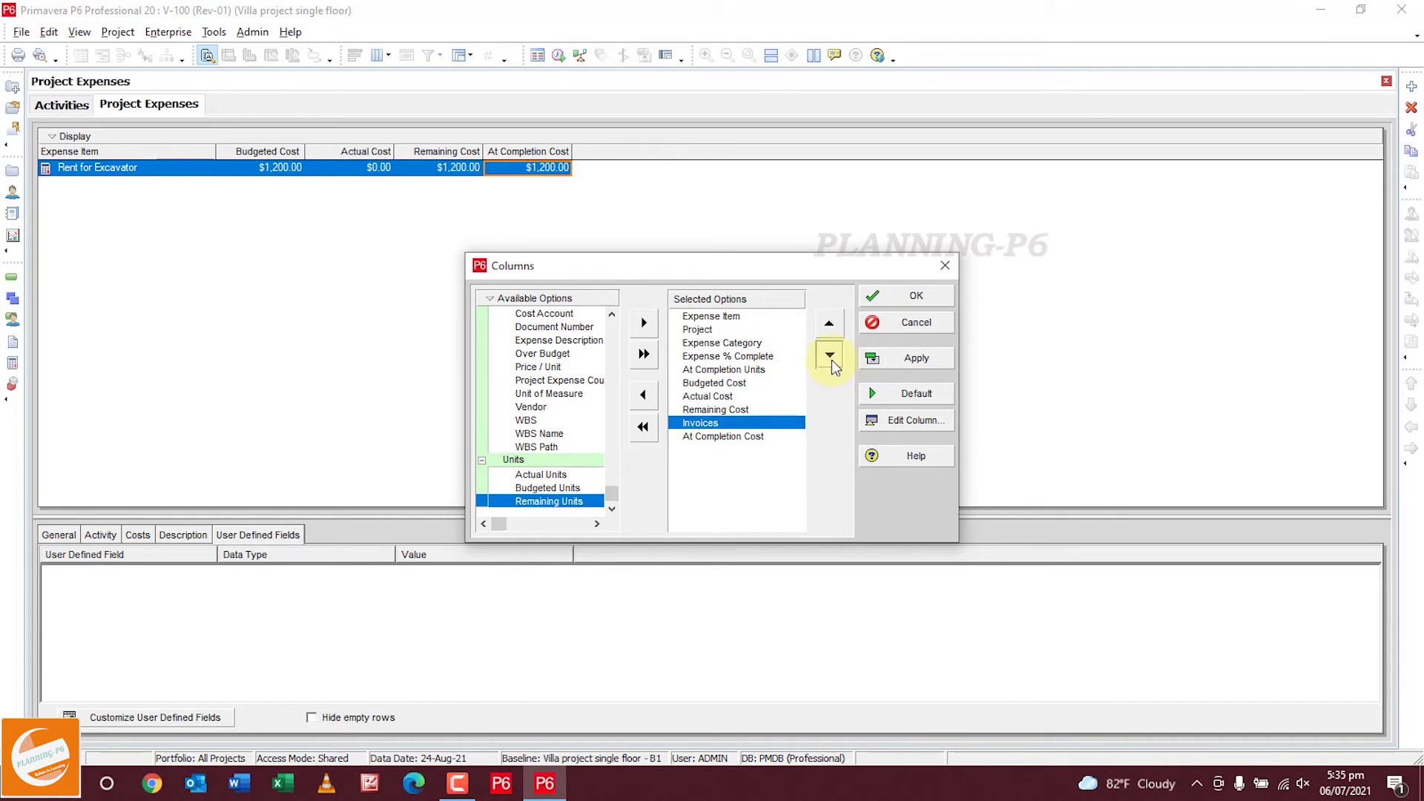
left_click(829, 354)
left_click(914, 357)
left_click(917, 296)
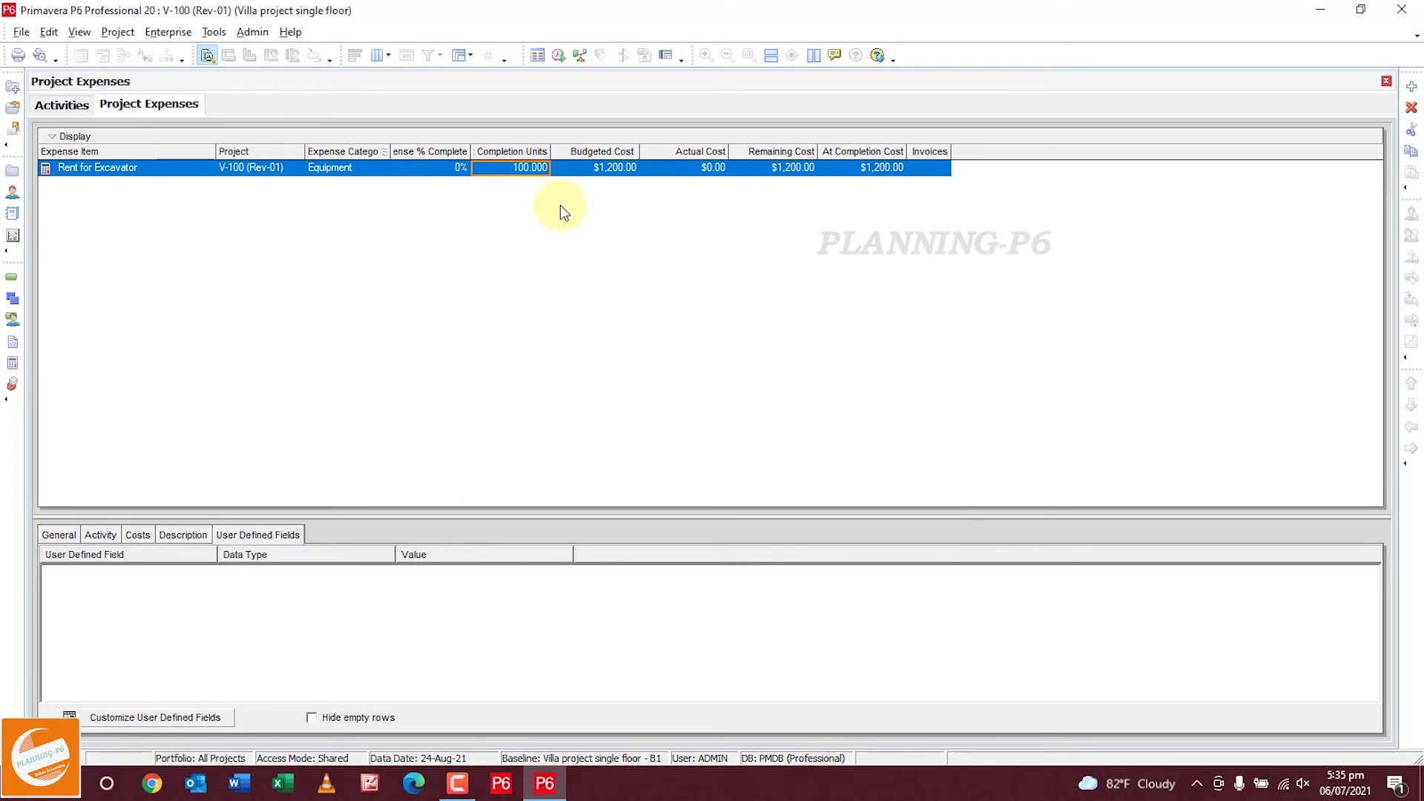
left_click(456, 164)
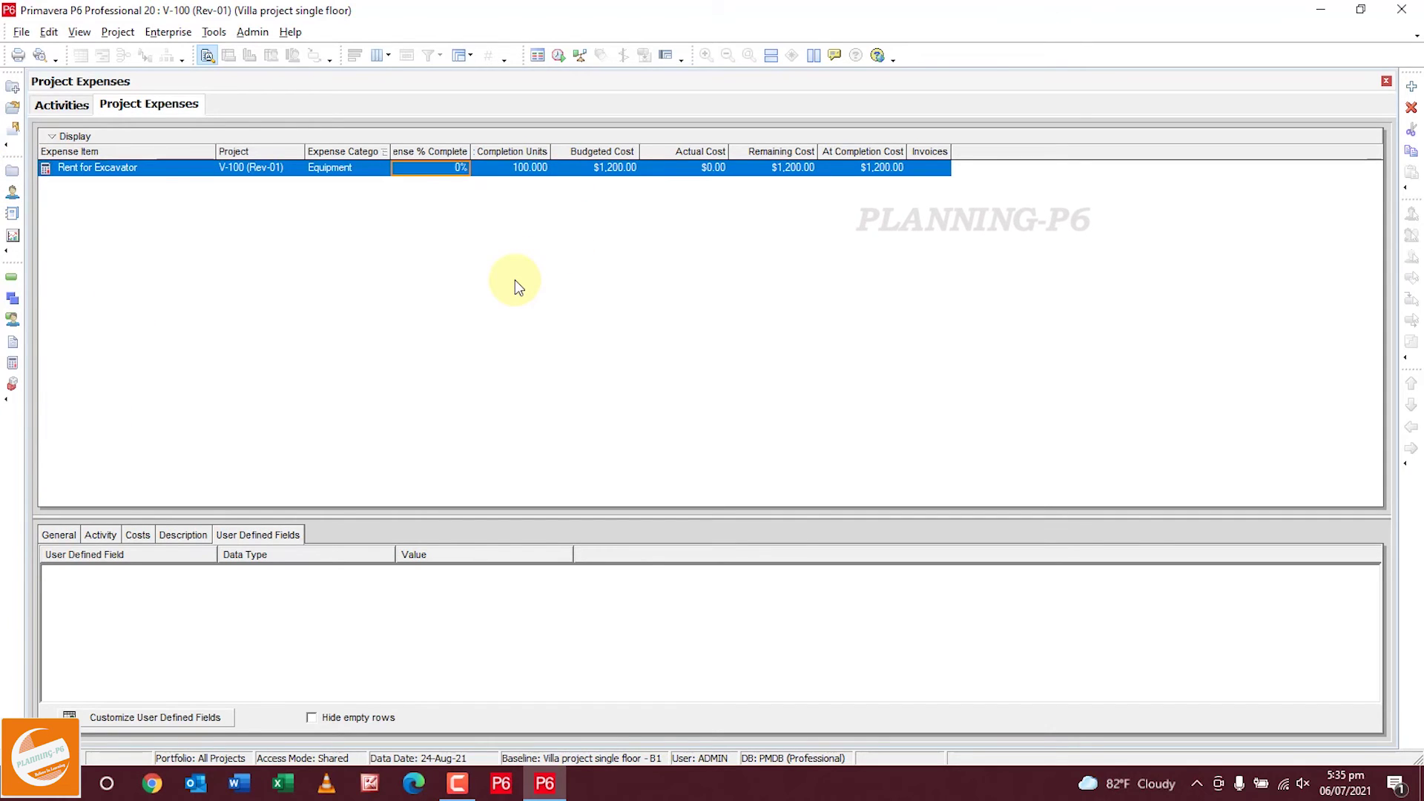
left_click(43, 58)
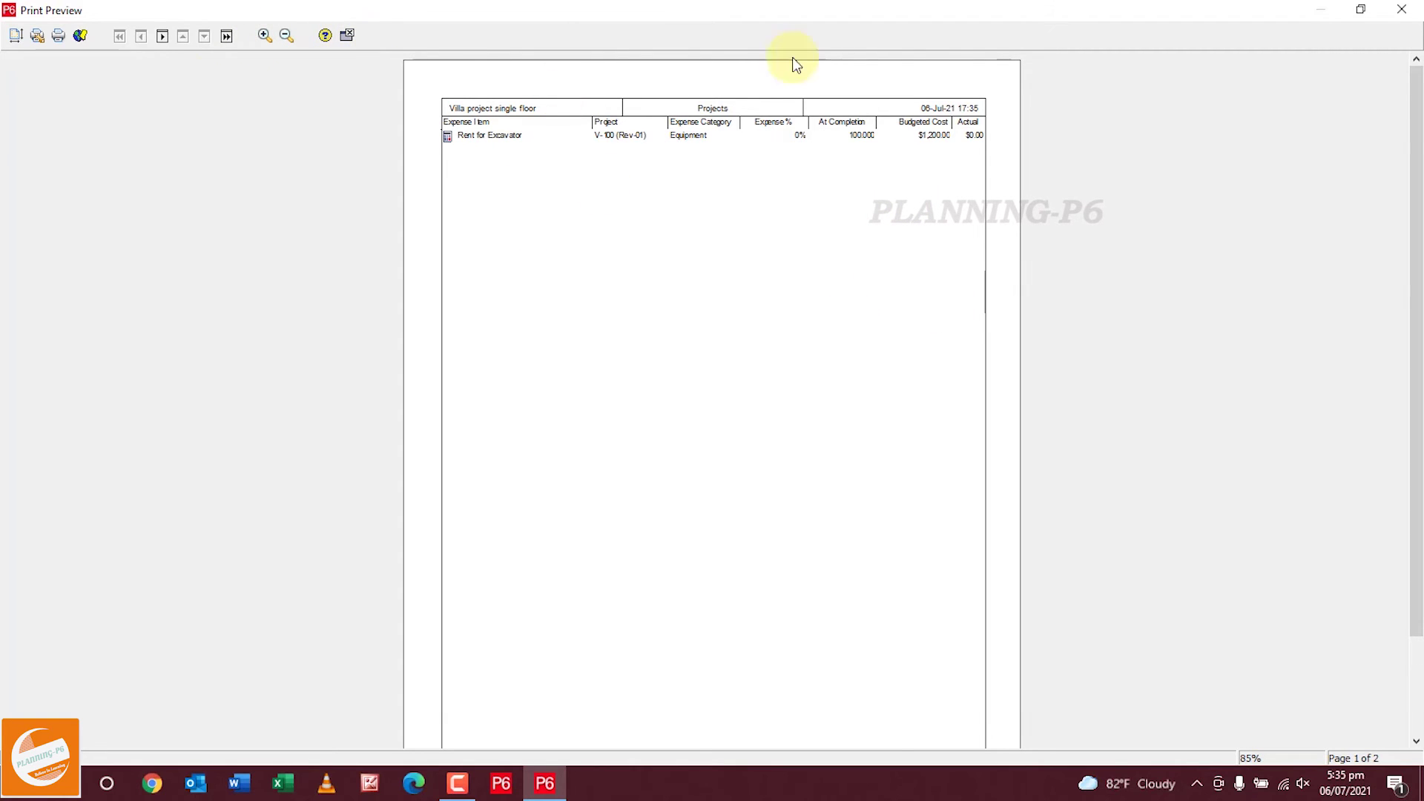
left_click(347, 36)
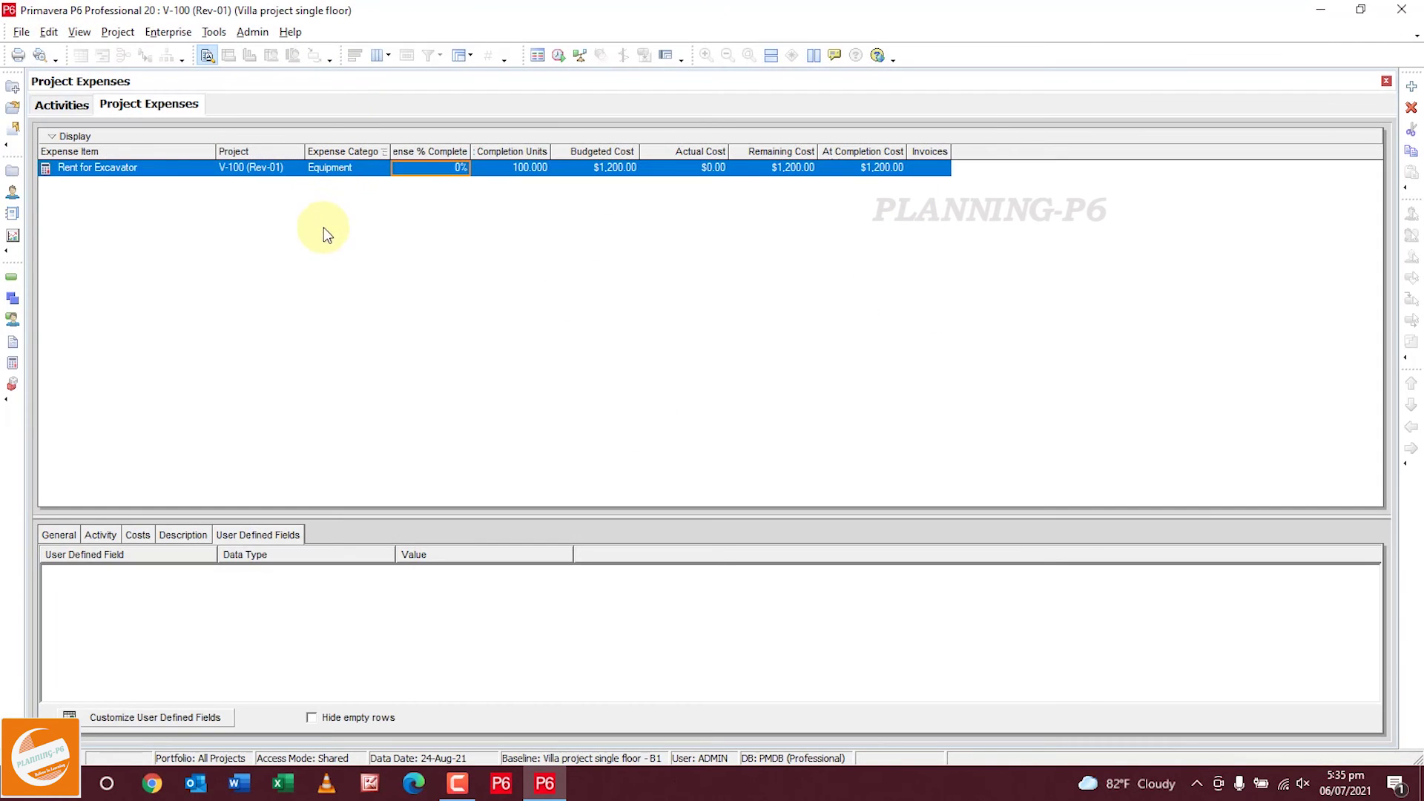
left_click(213, 32)
Start a brand-new report in Report Wizard.
left_click(246, 93)
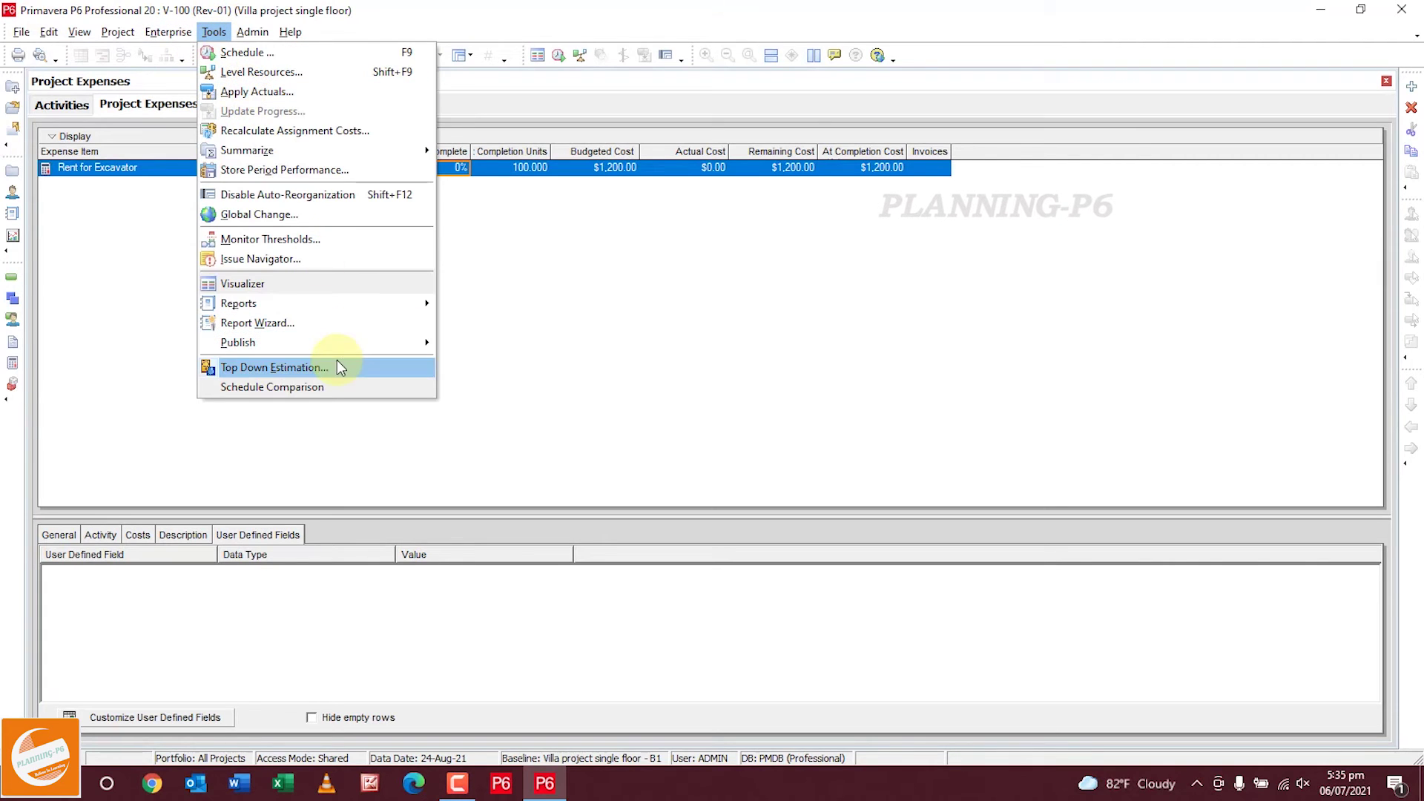
left_click(349, 319)
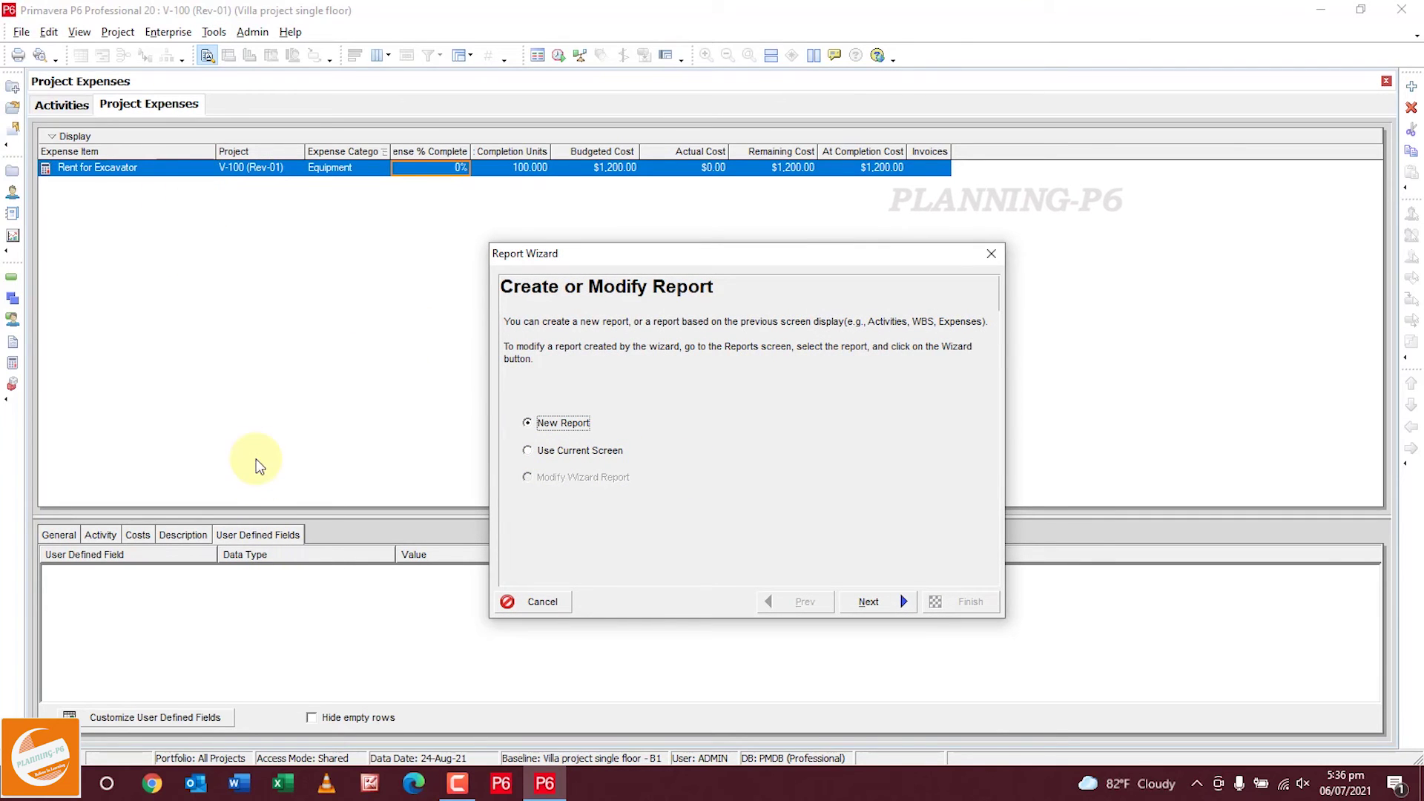
left_click(546, 451)
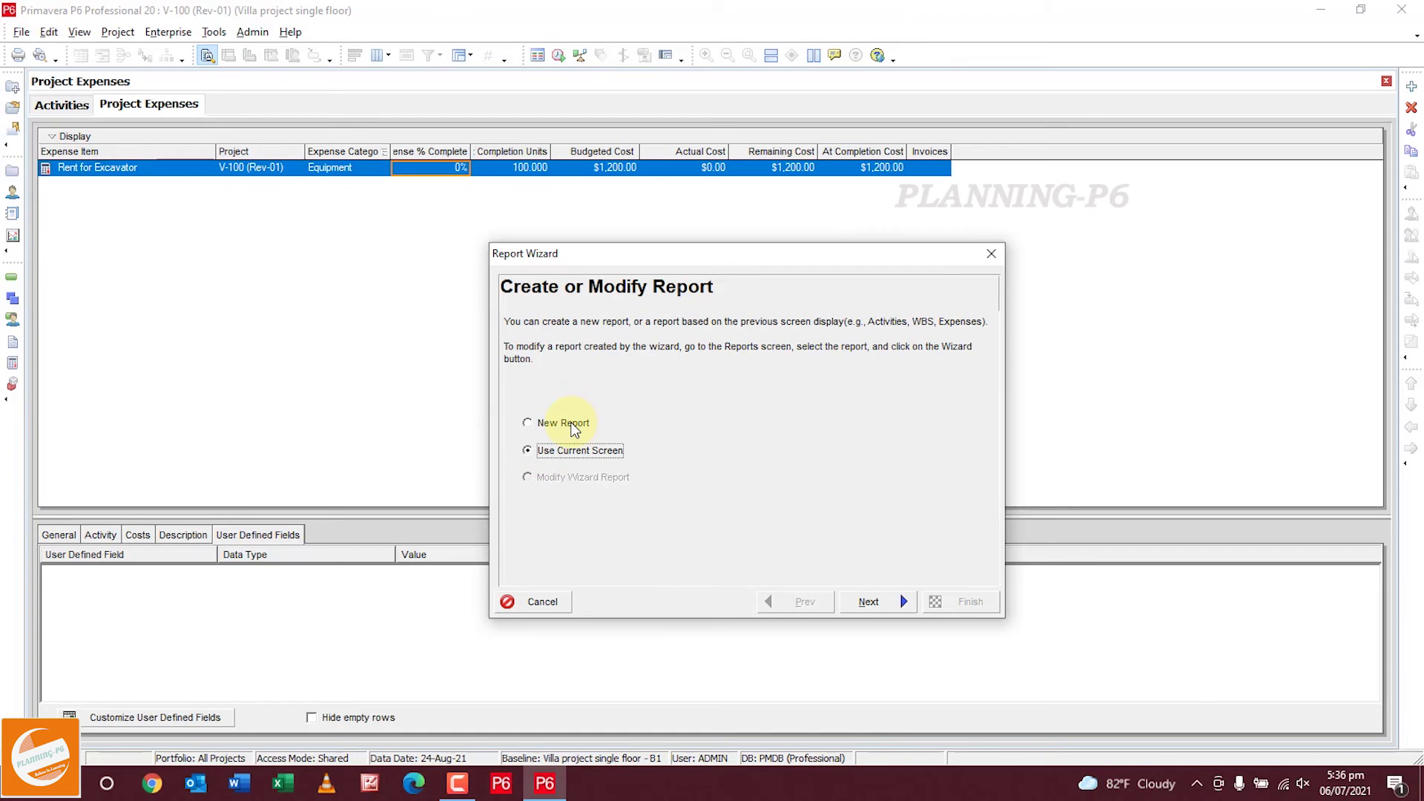
left_click(573, 425)
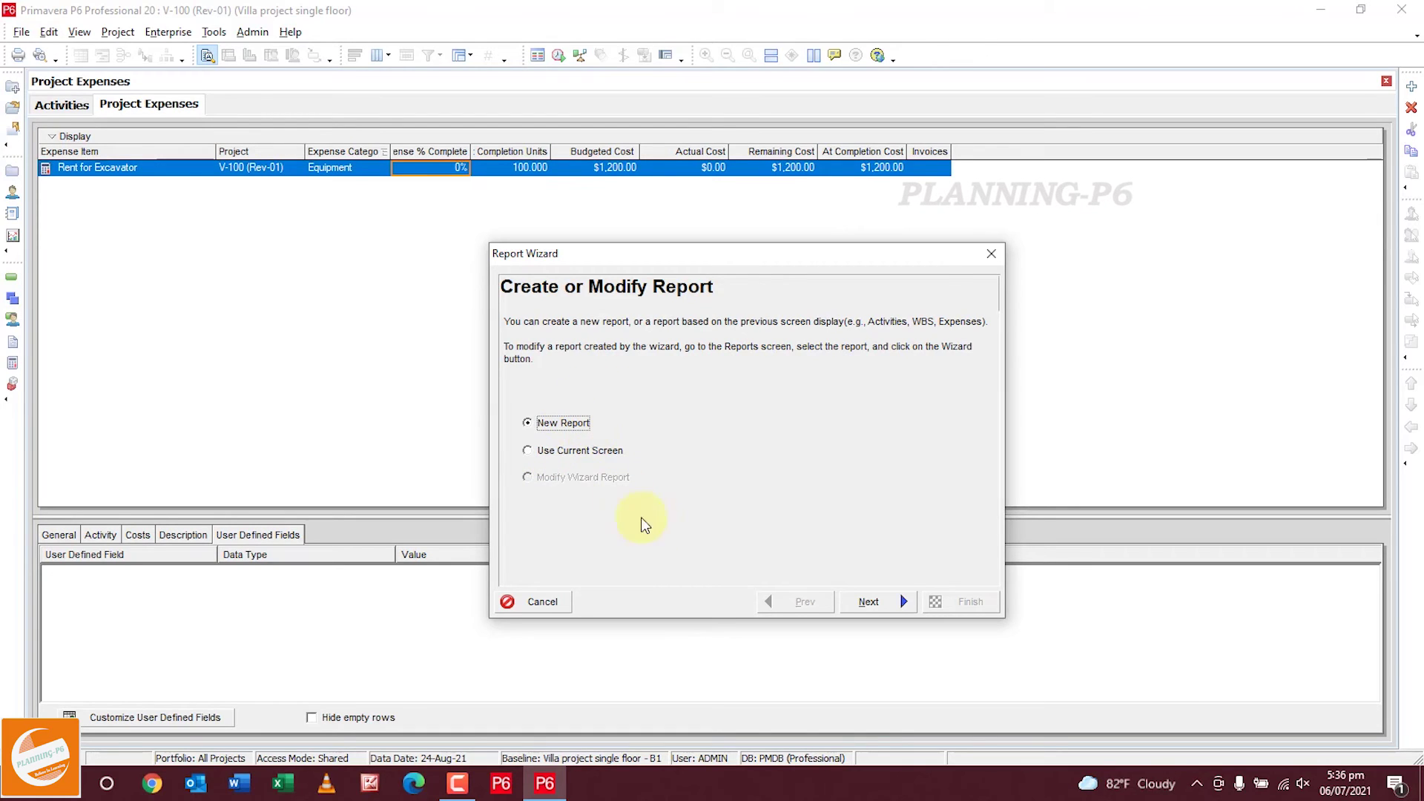
left_click(865, 602)
Choose Project Expenses as the subject area and advance to its configuration step.
scroll(577, 477, "down", 4)
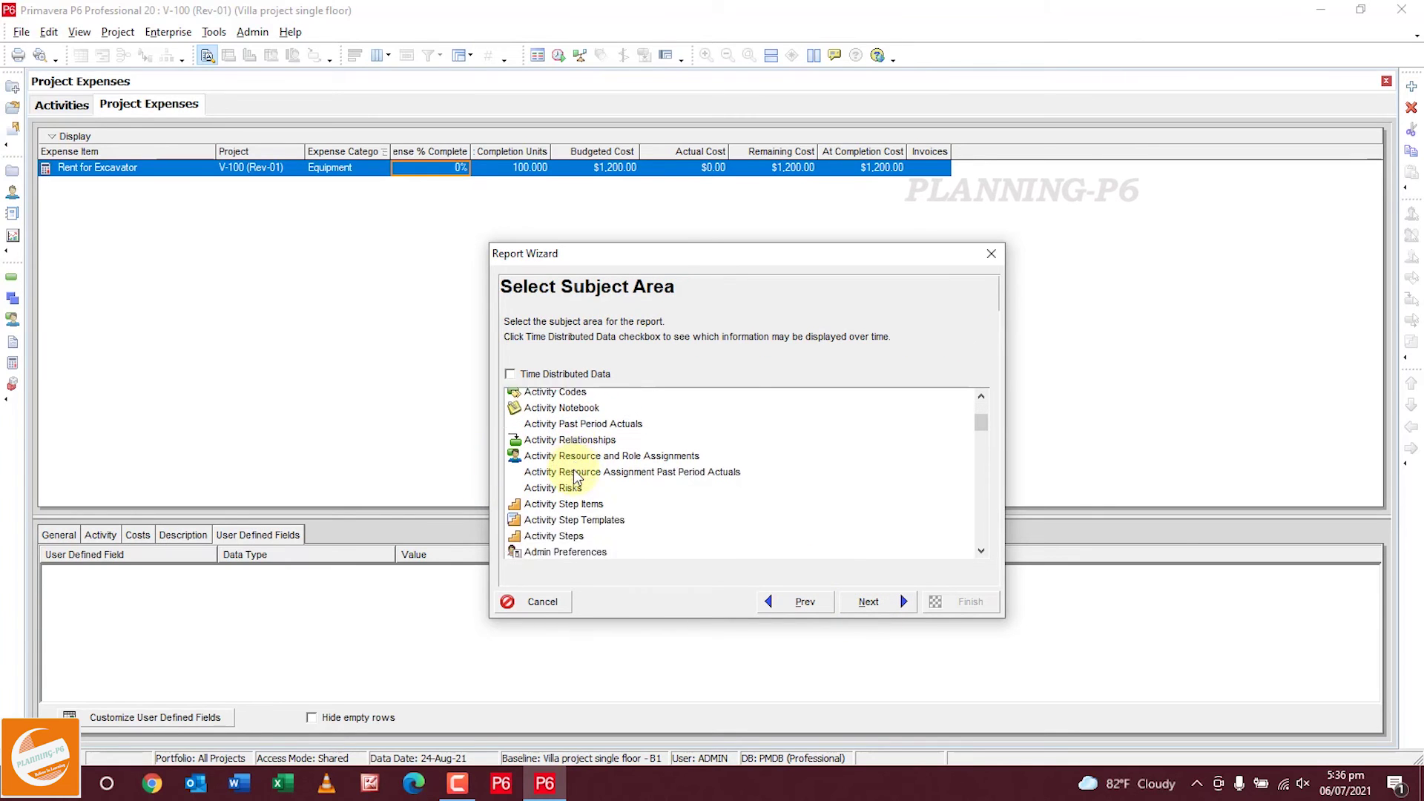
scroll(599, 461, "down", 2)
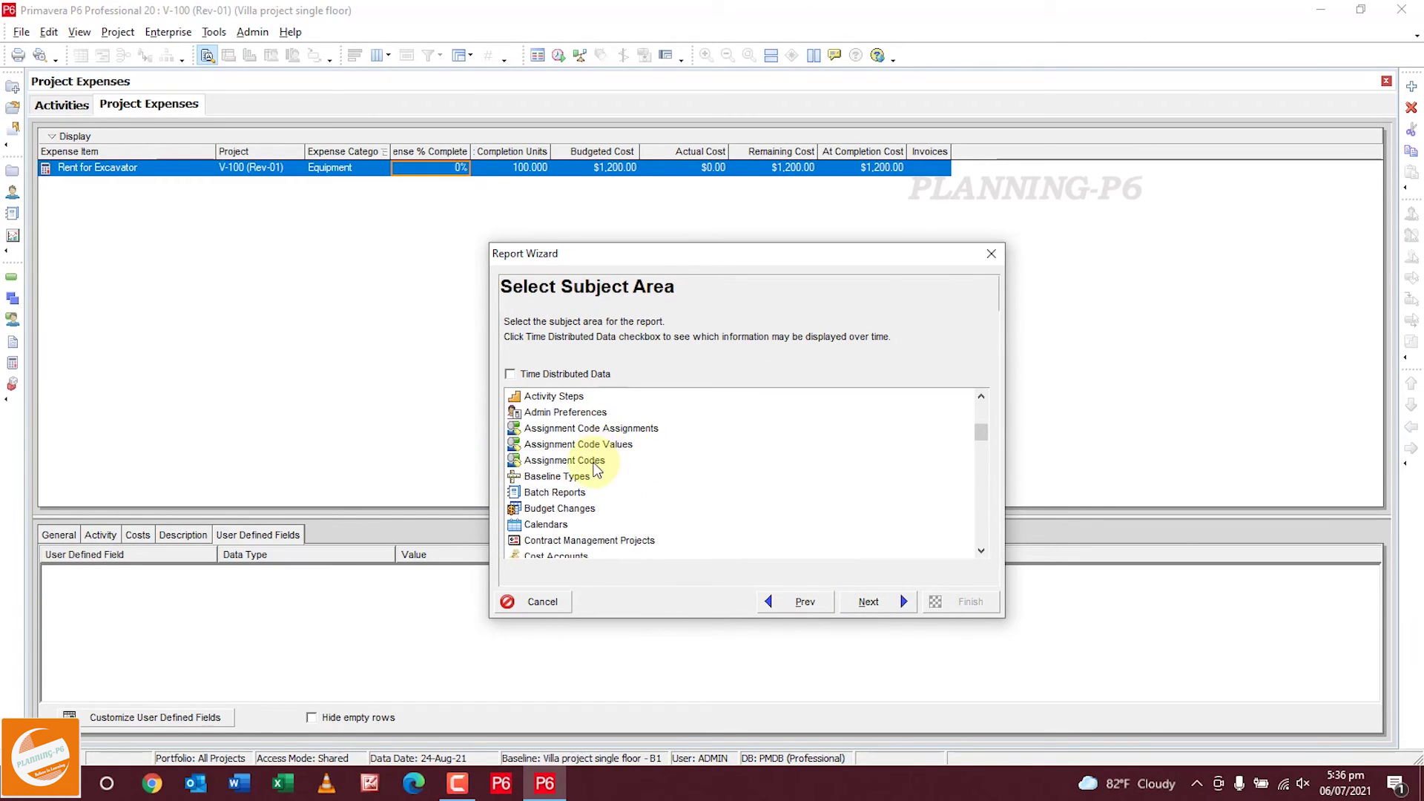
scroll(595, 463, "down", 1)
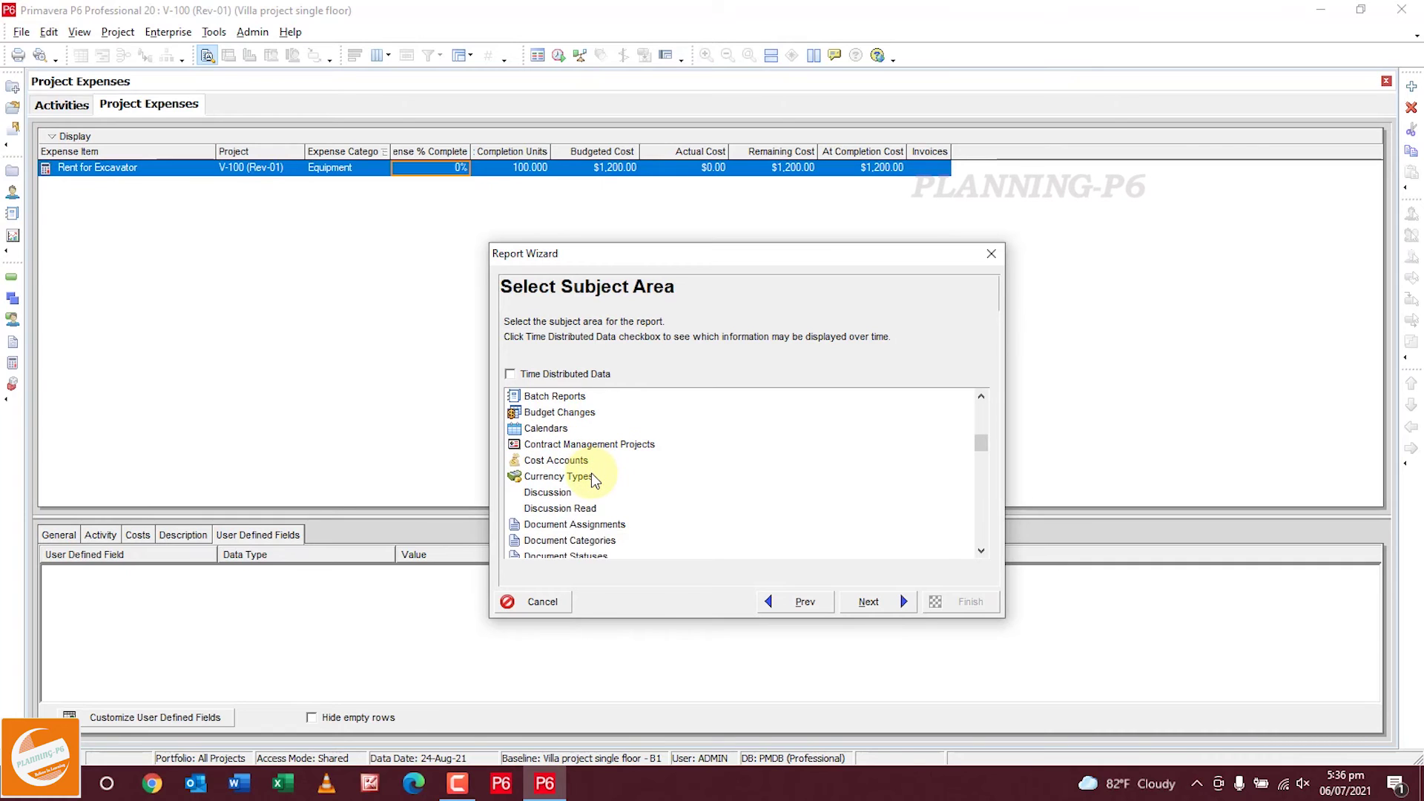
scroll(594, 481, "down", 3)
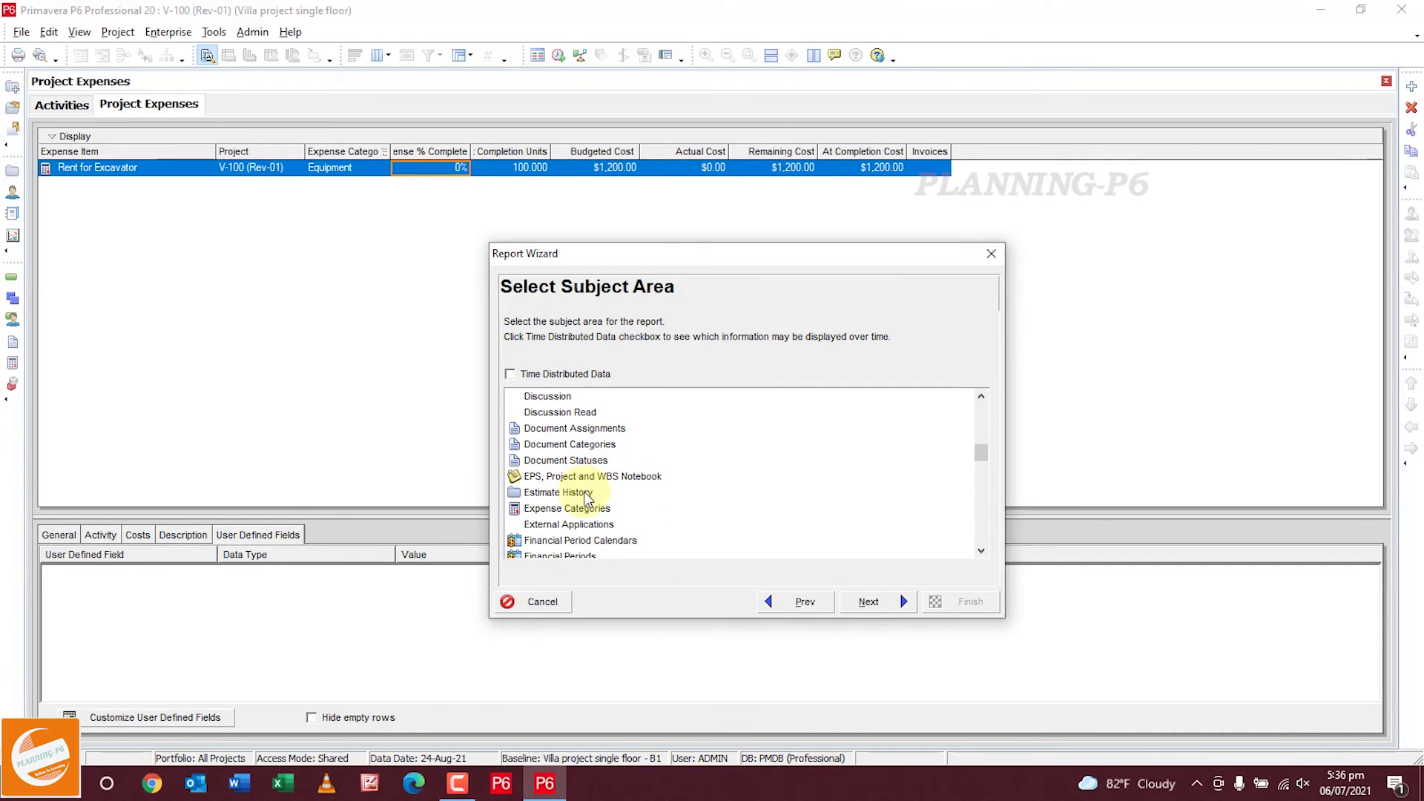
scroll(587, 490, "down", 1)
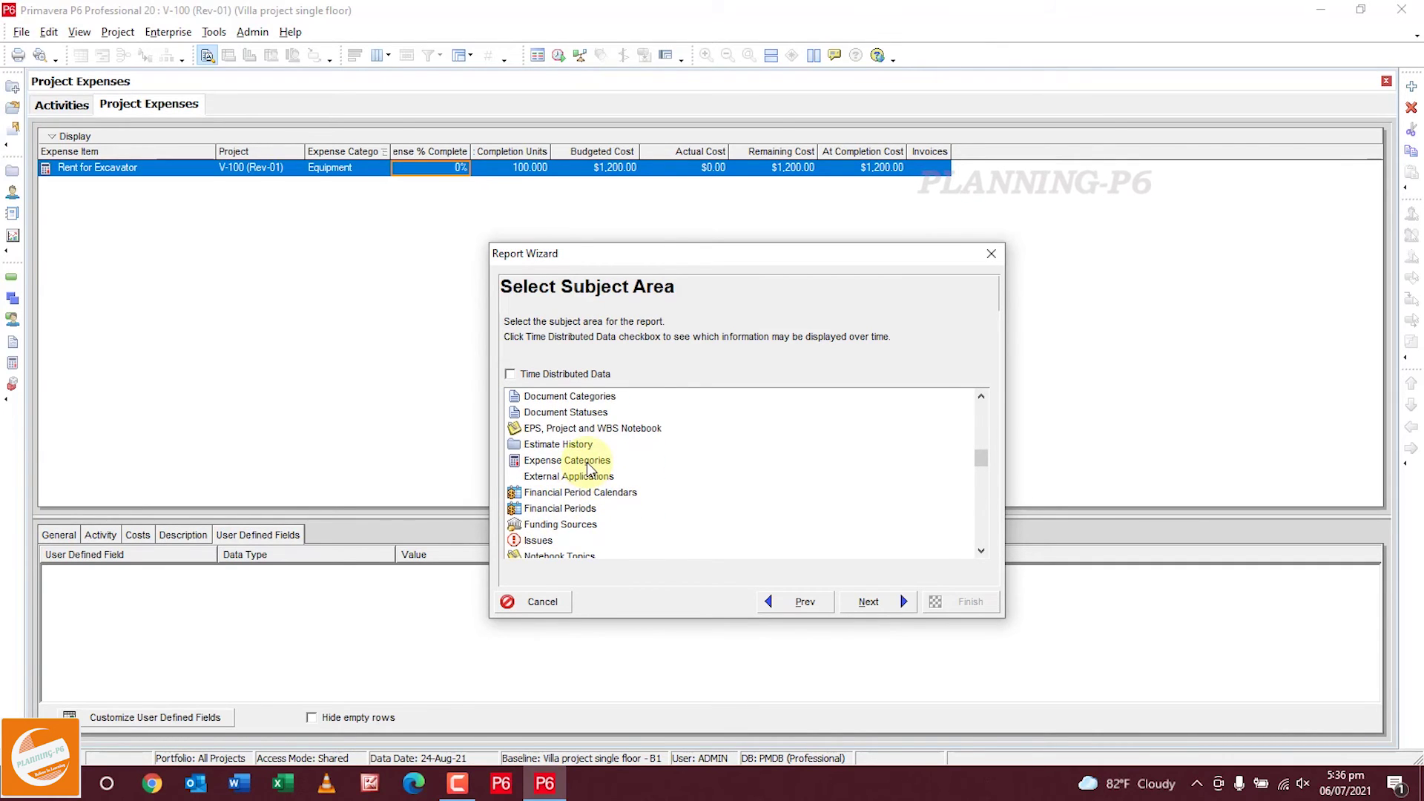
scroll(590, 471, "down", 2)
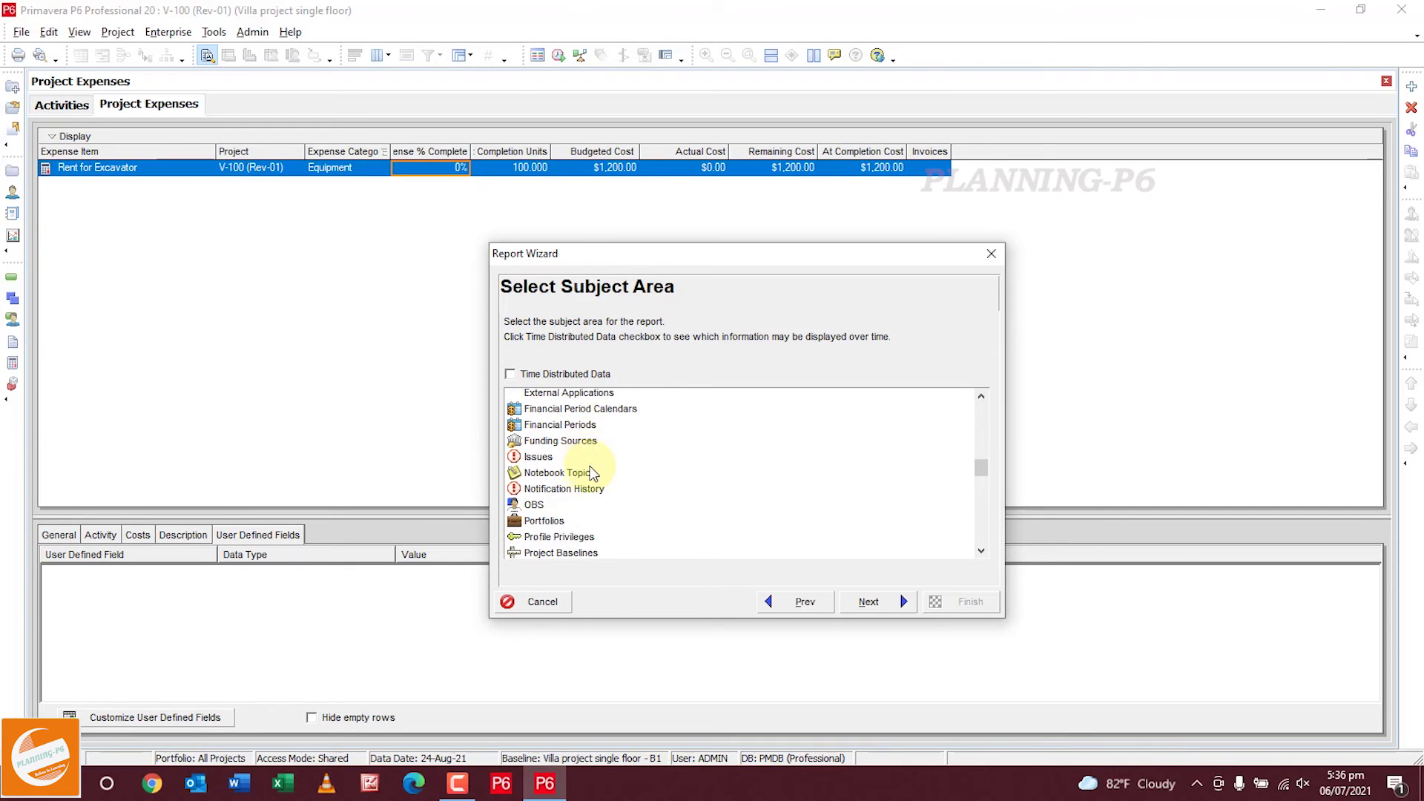
scroll(591, 475, "down", 4)
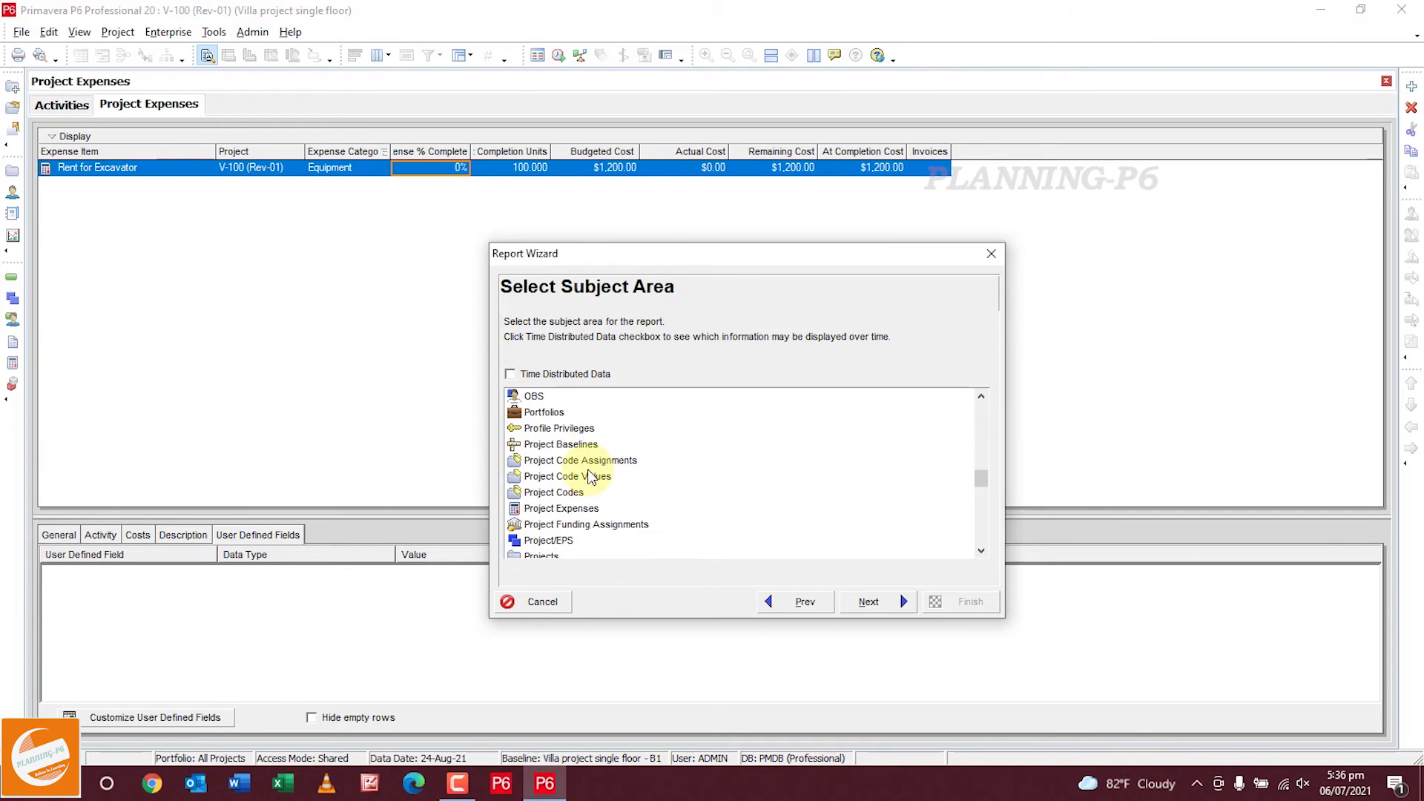
left_click(562, 509)
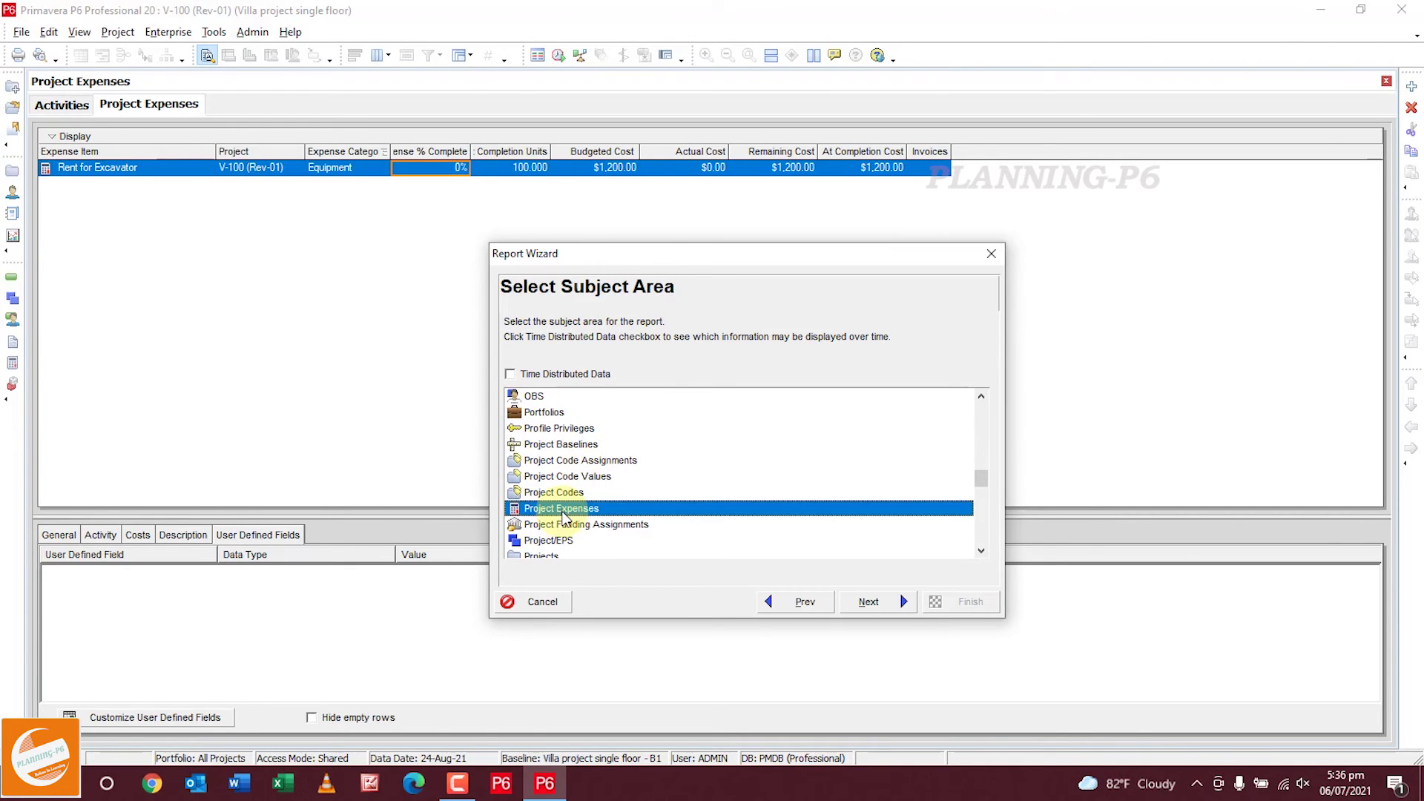
left_click(889, 603)
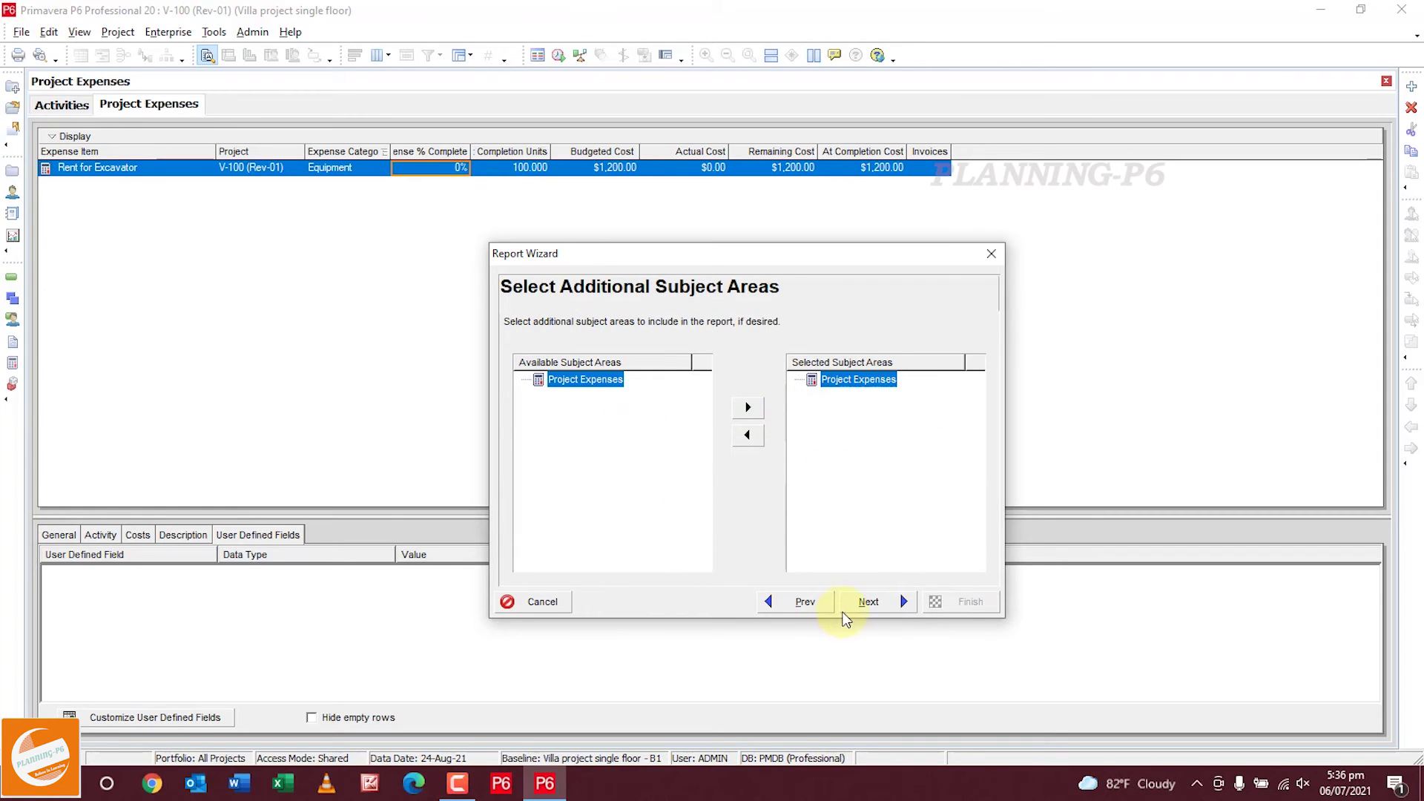
left_click(866, 597)
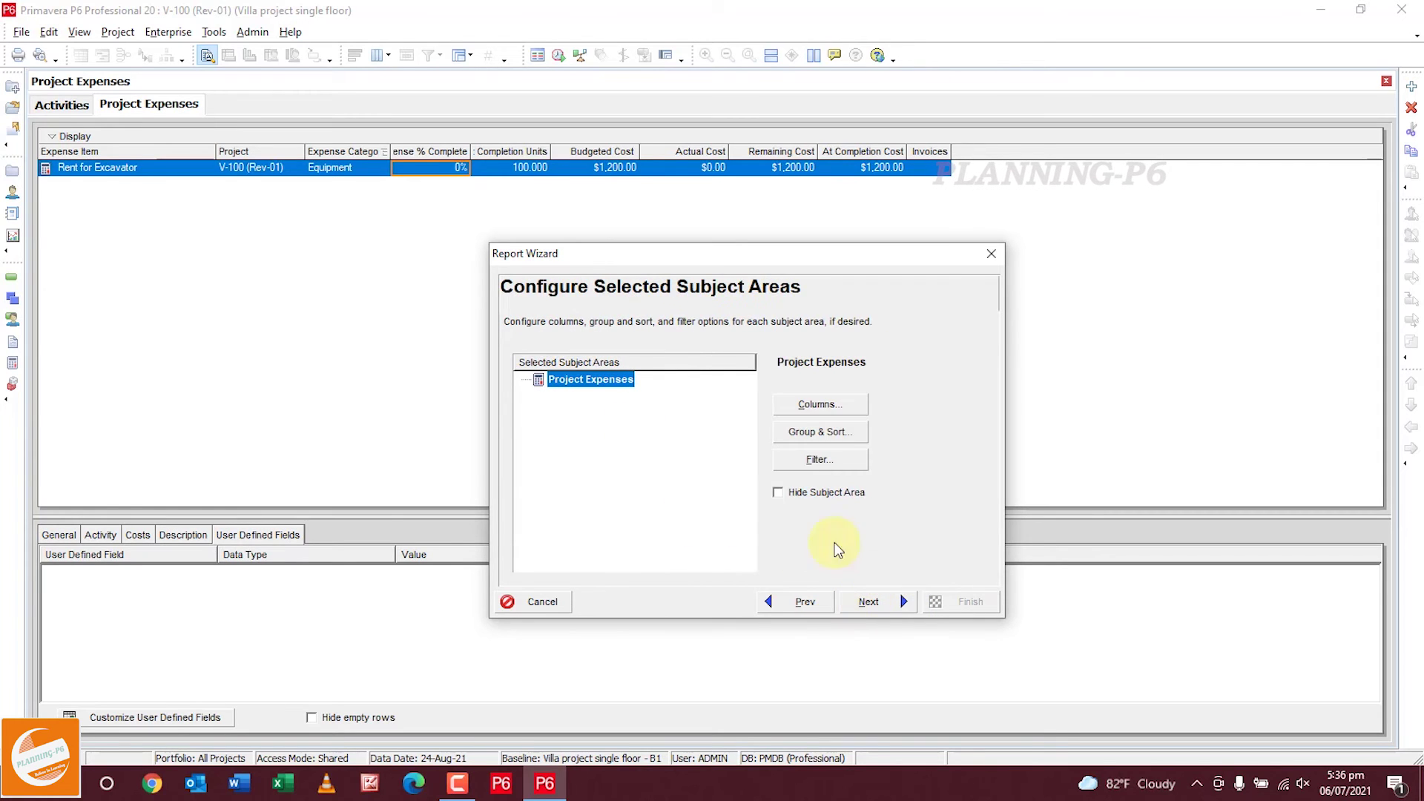
Add General fields Expense Description, Expense % Complete, Auto Compute Actuals, plus User Defined Invoices.
left_click(821, 405)
left_click(482, 314)
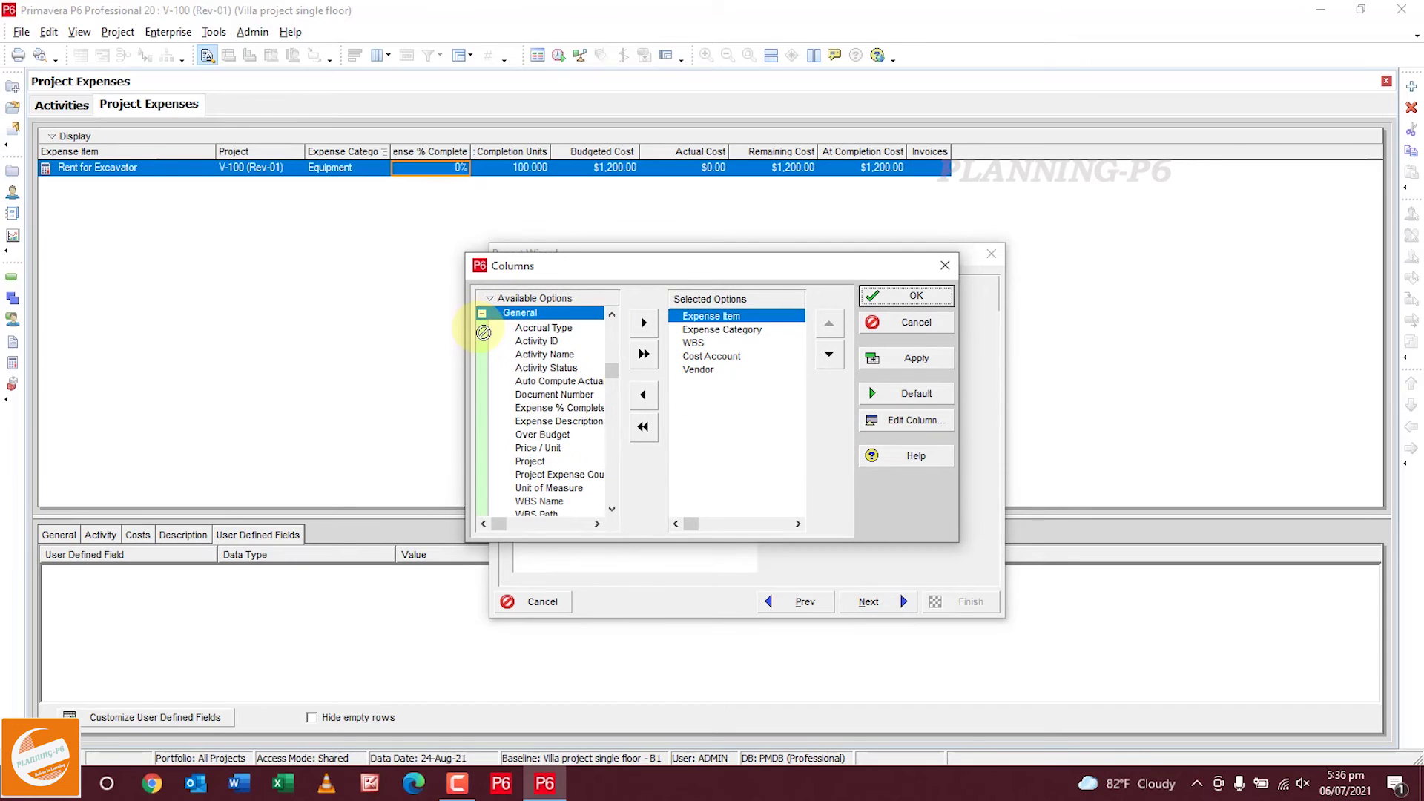
double_click(551, 418)
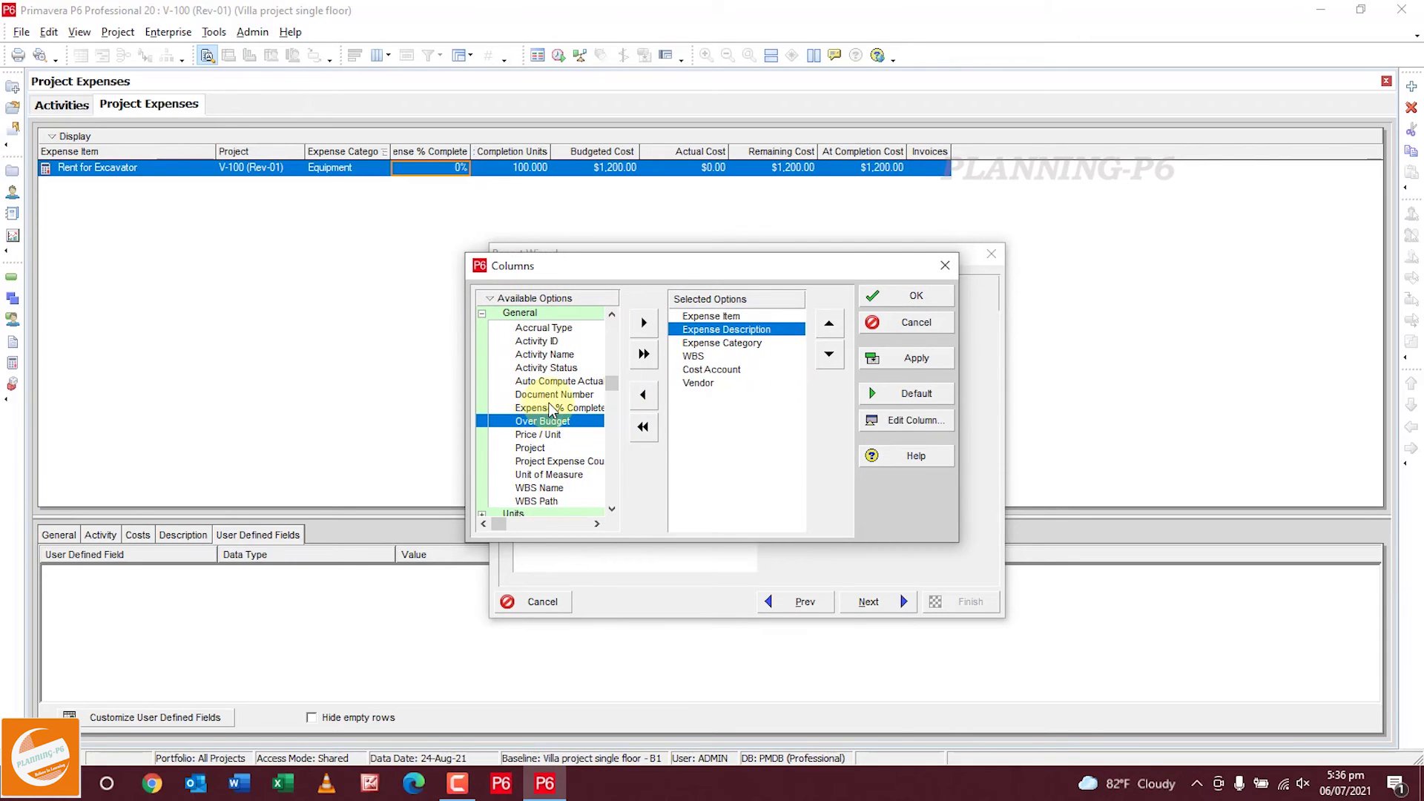
double_click(550, 407)
double_click(554, 382)
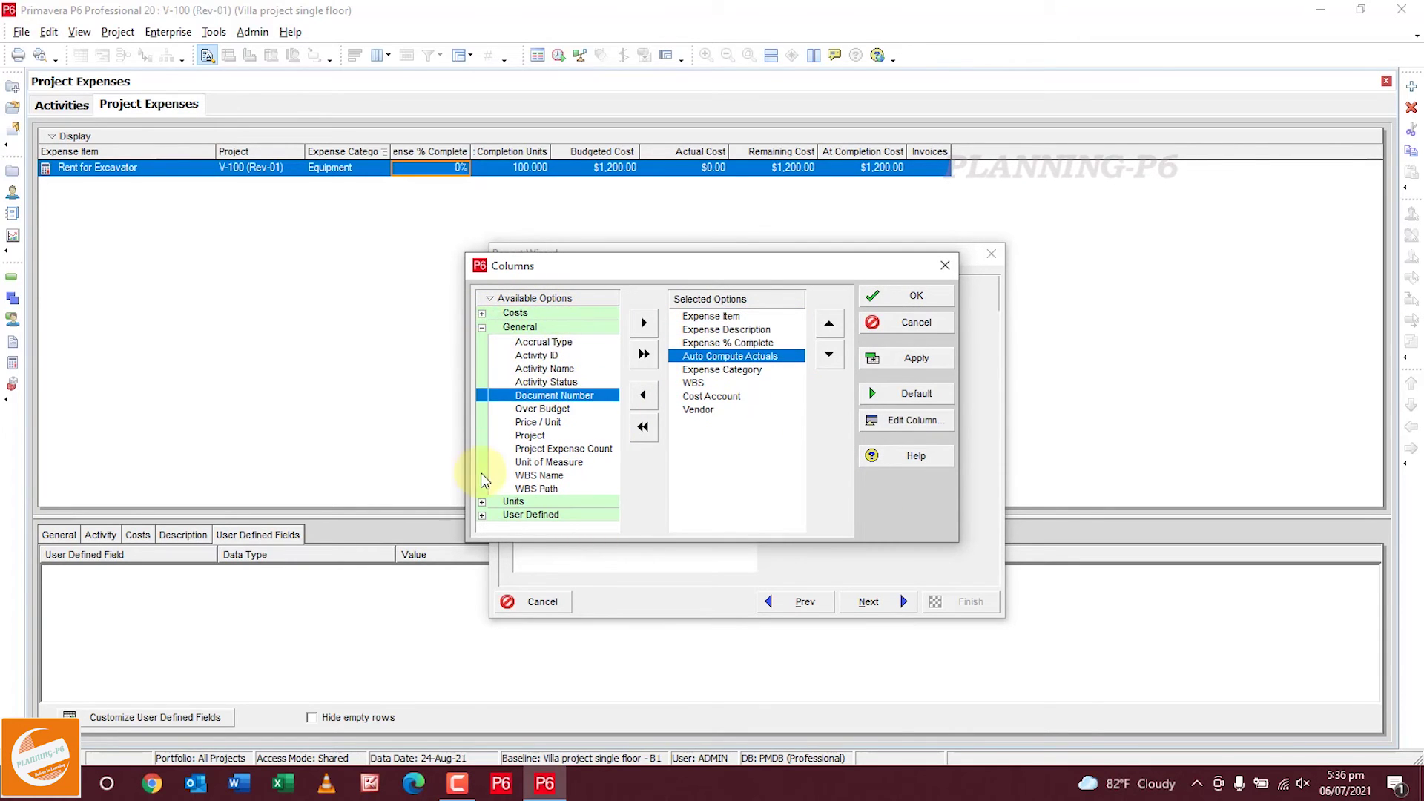
left_click(483, 513)
double_click(538, 510)
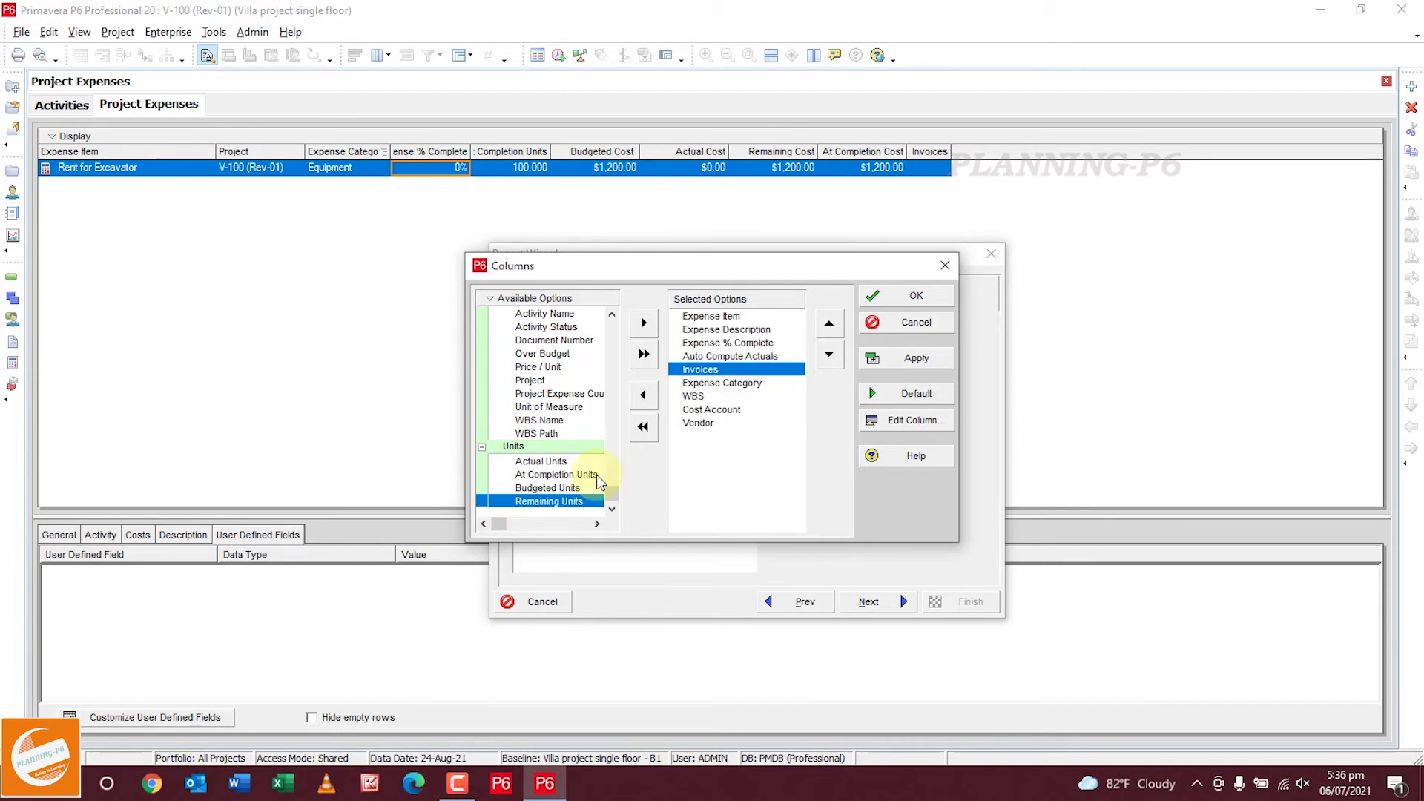
left_click(917, 295)
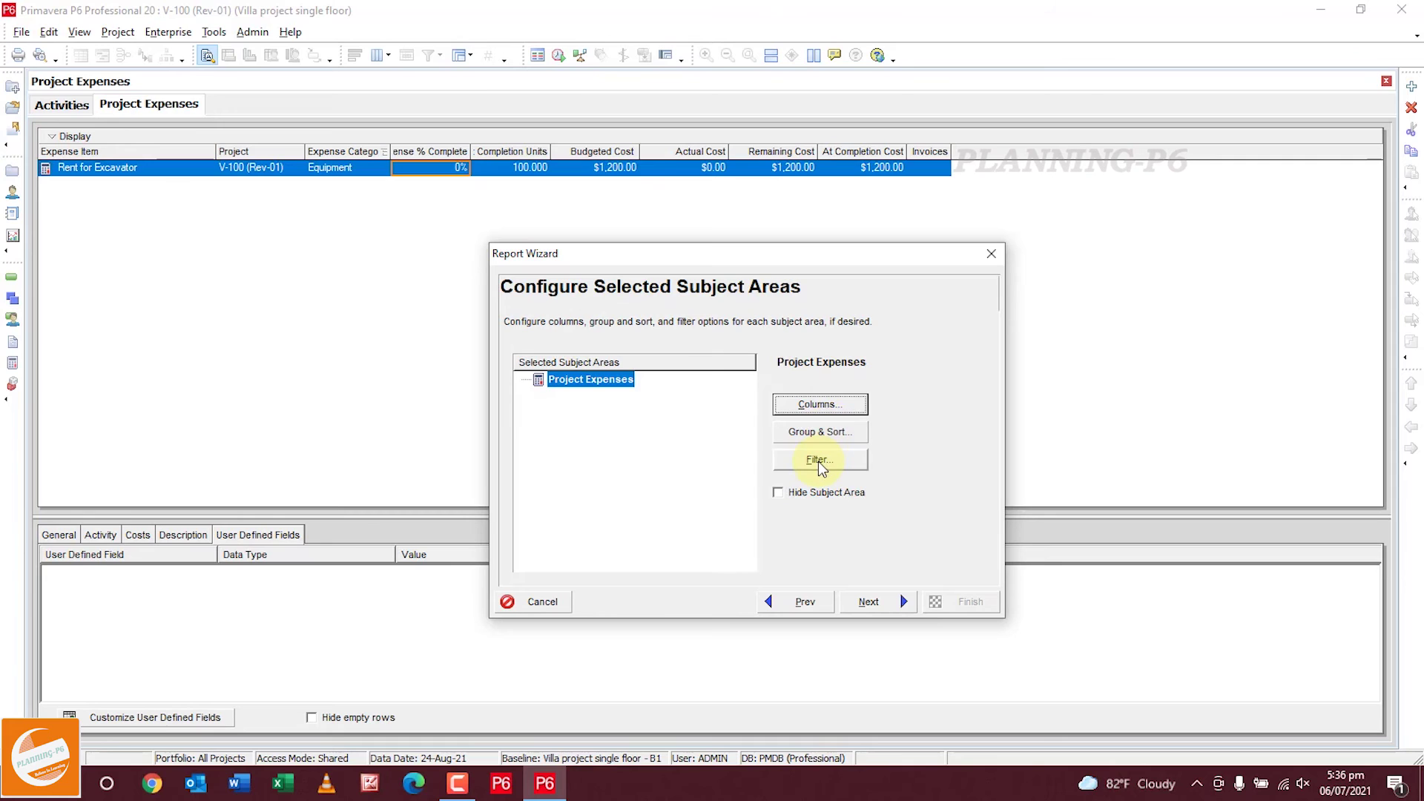
Filter the report on Actual Cost equal to $1,200.00.
left_click(817, 461)
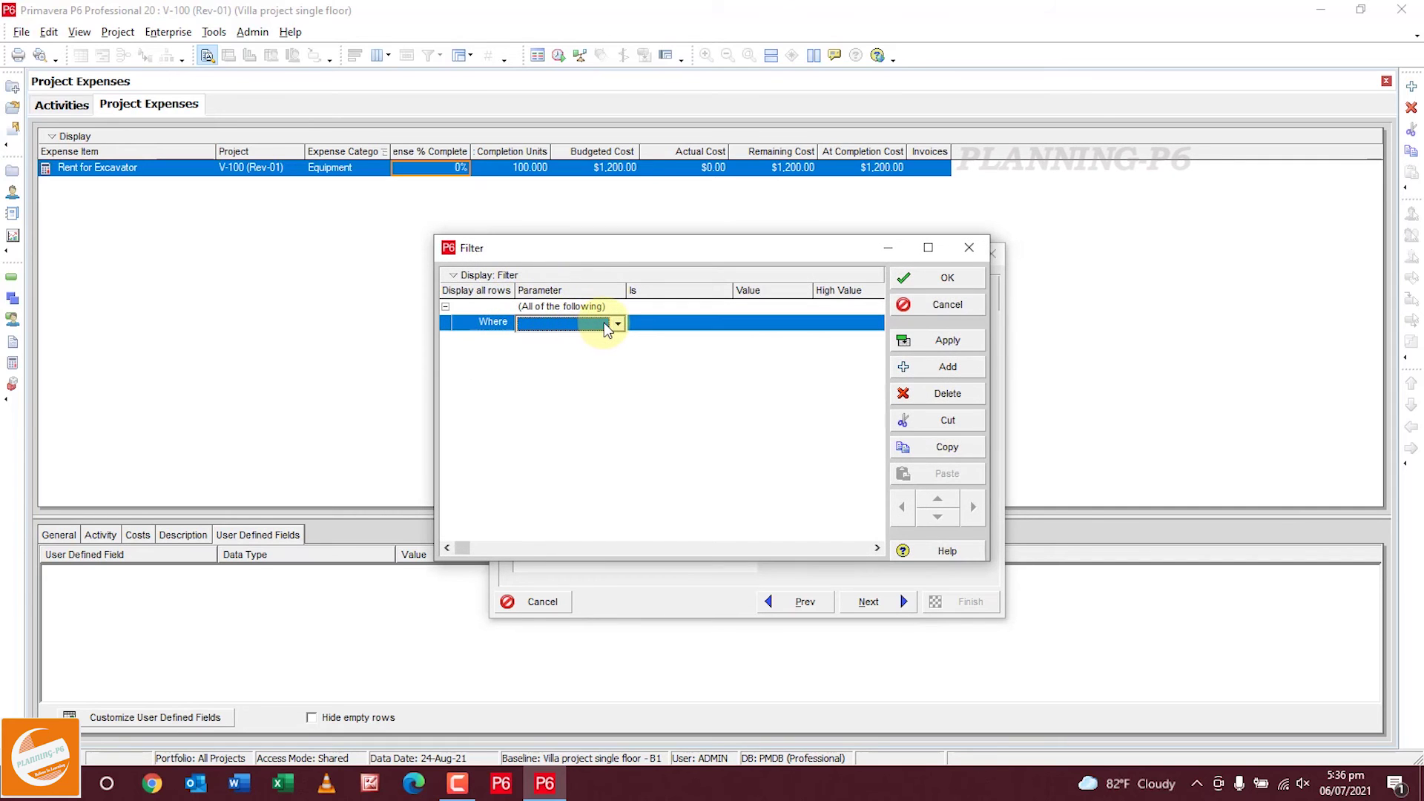
left_click(604, 323)
left_click(565, 392)
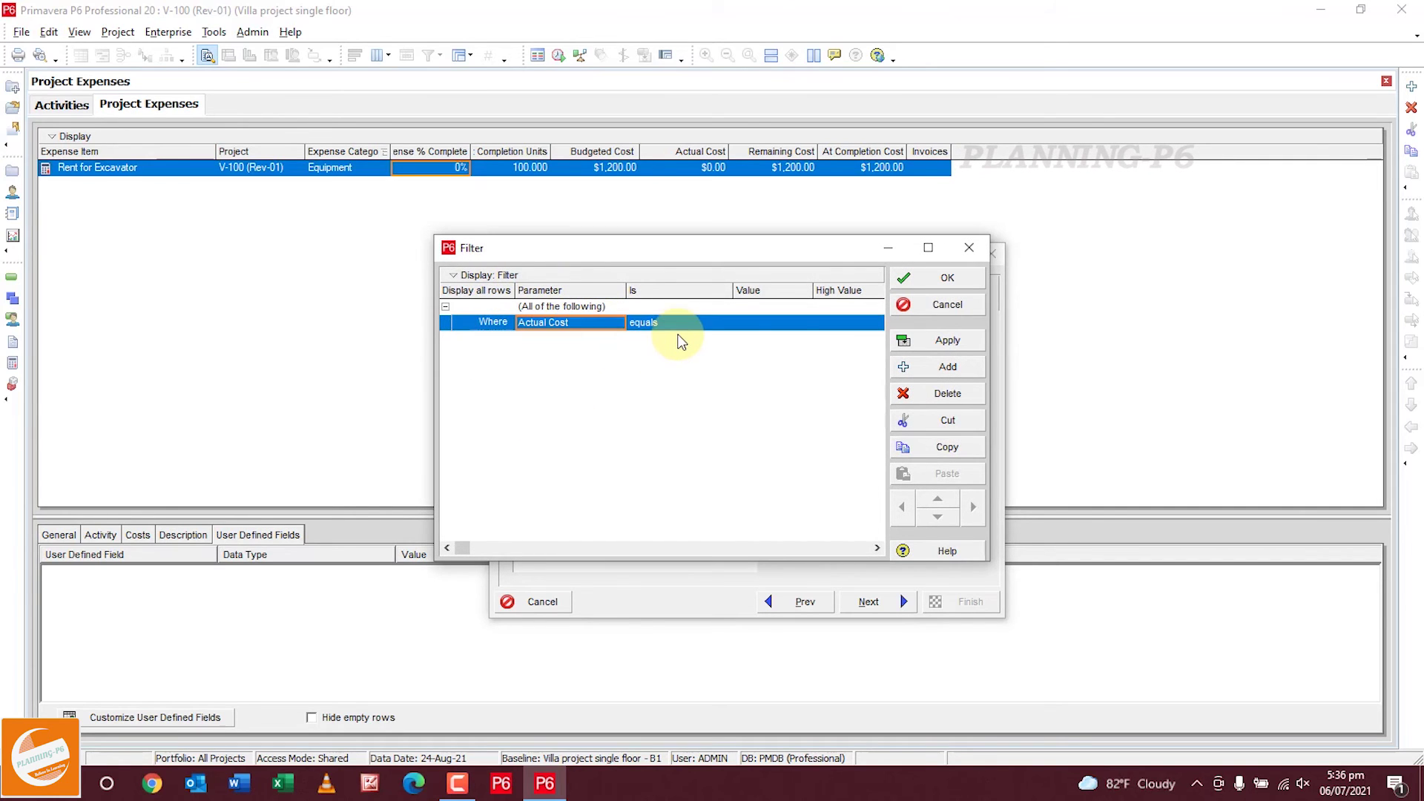
left_click(751, 322)
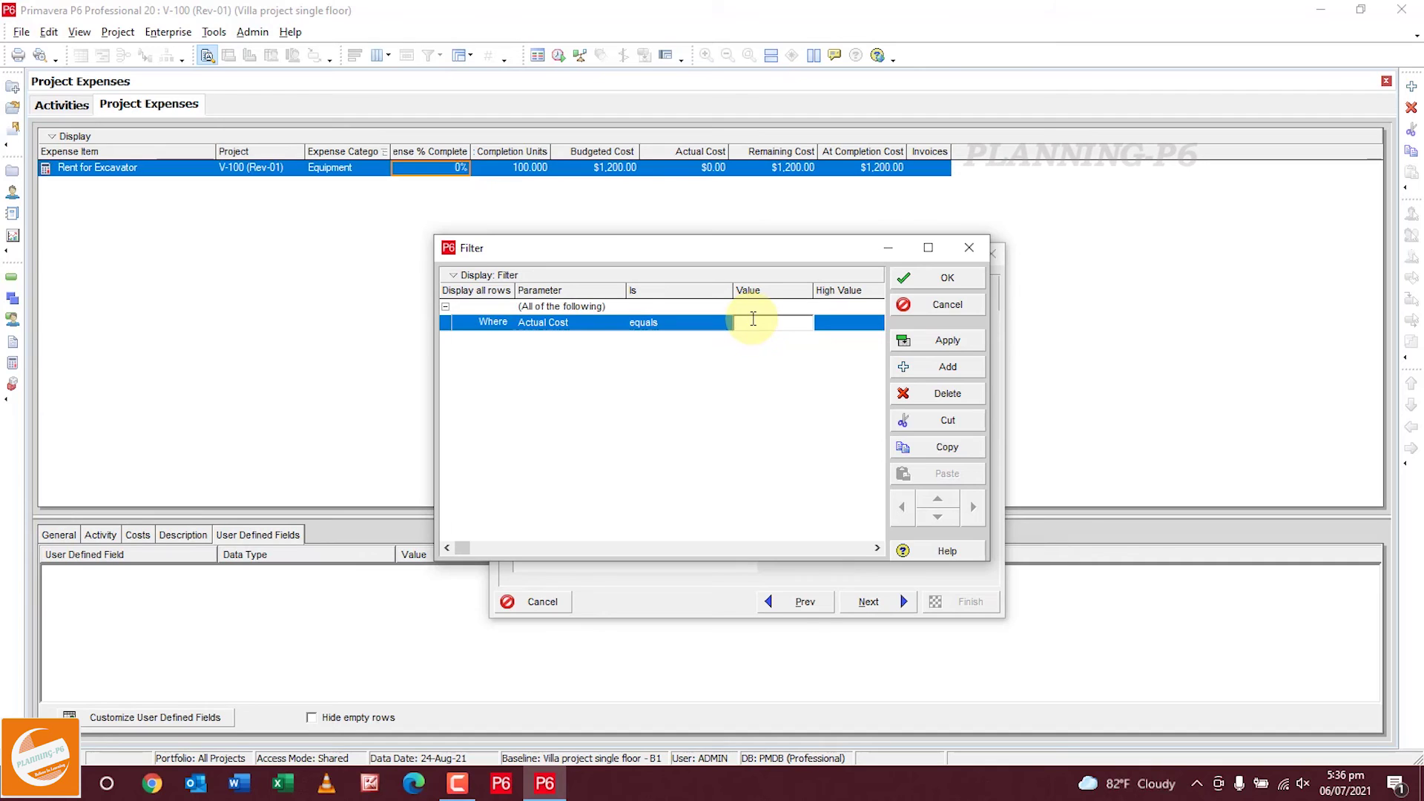
type("1200")
key("Return")
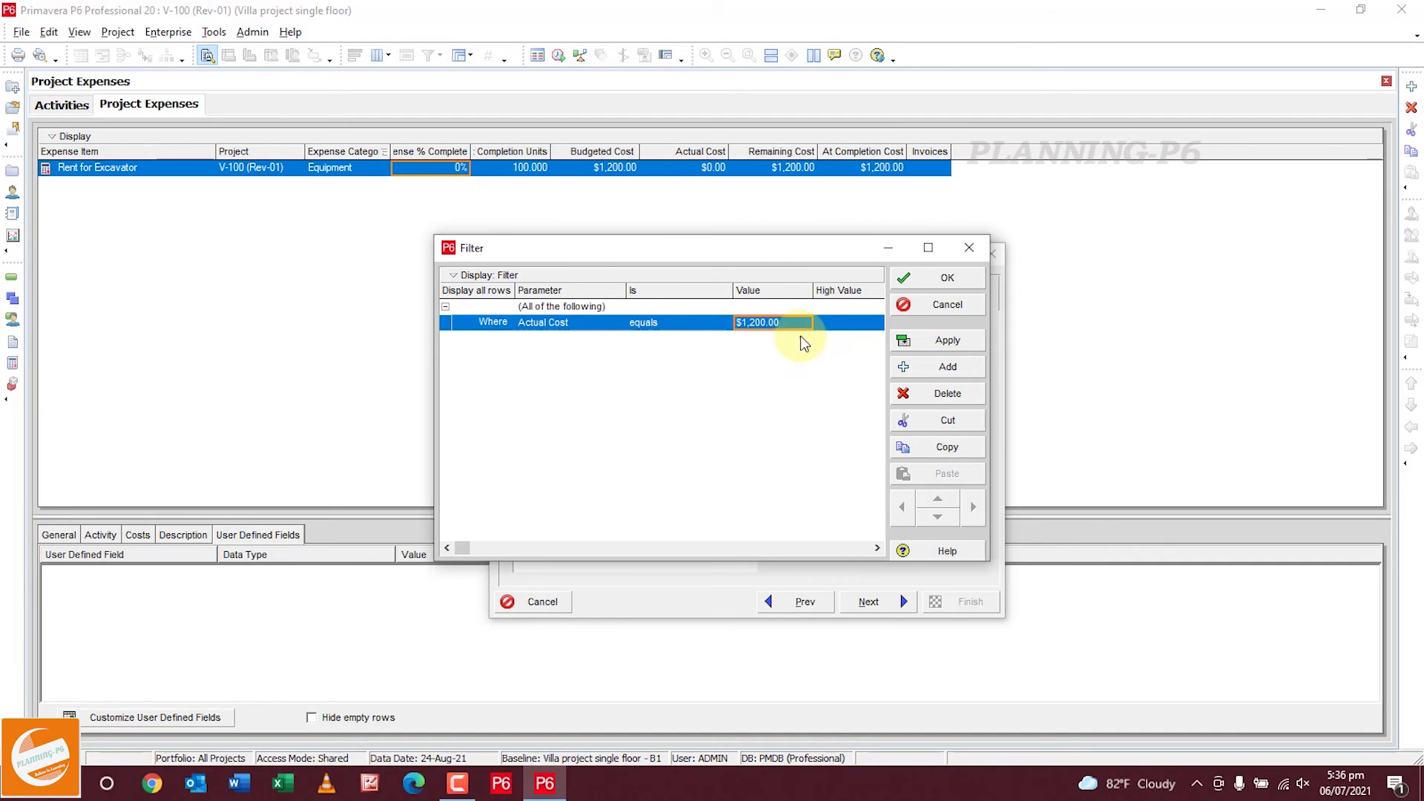
key("F2")
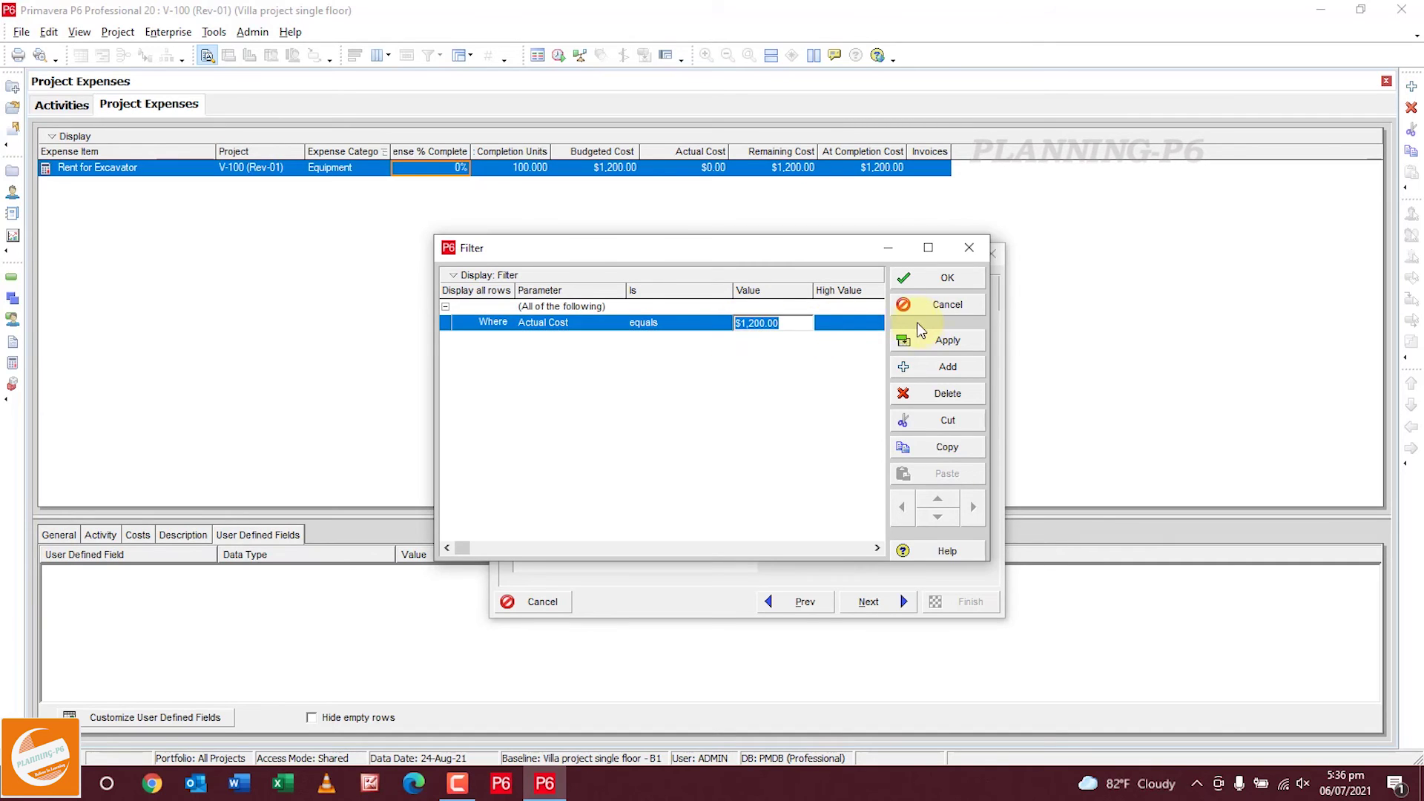
left_click(820, 331)
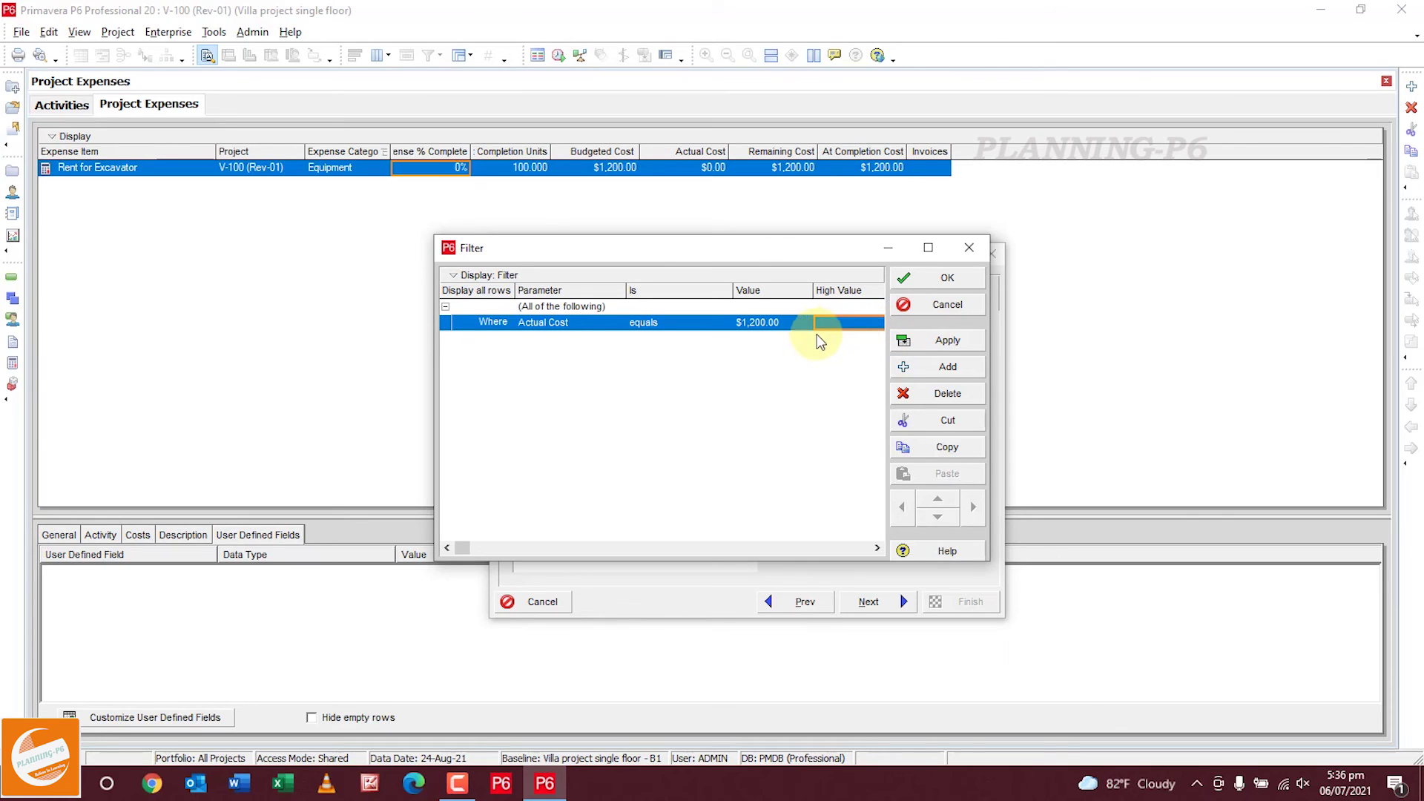
Add a second condition: Actual Cost is greater than 120.
left_click(947, 366)
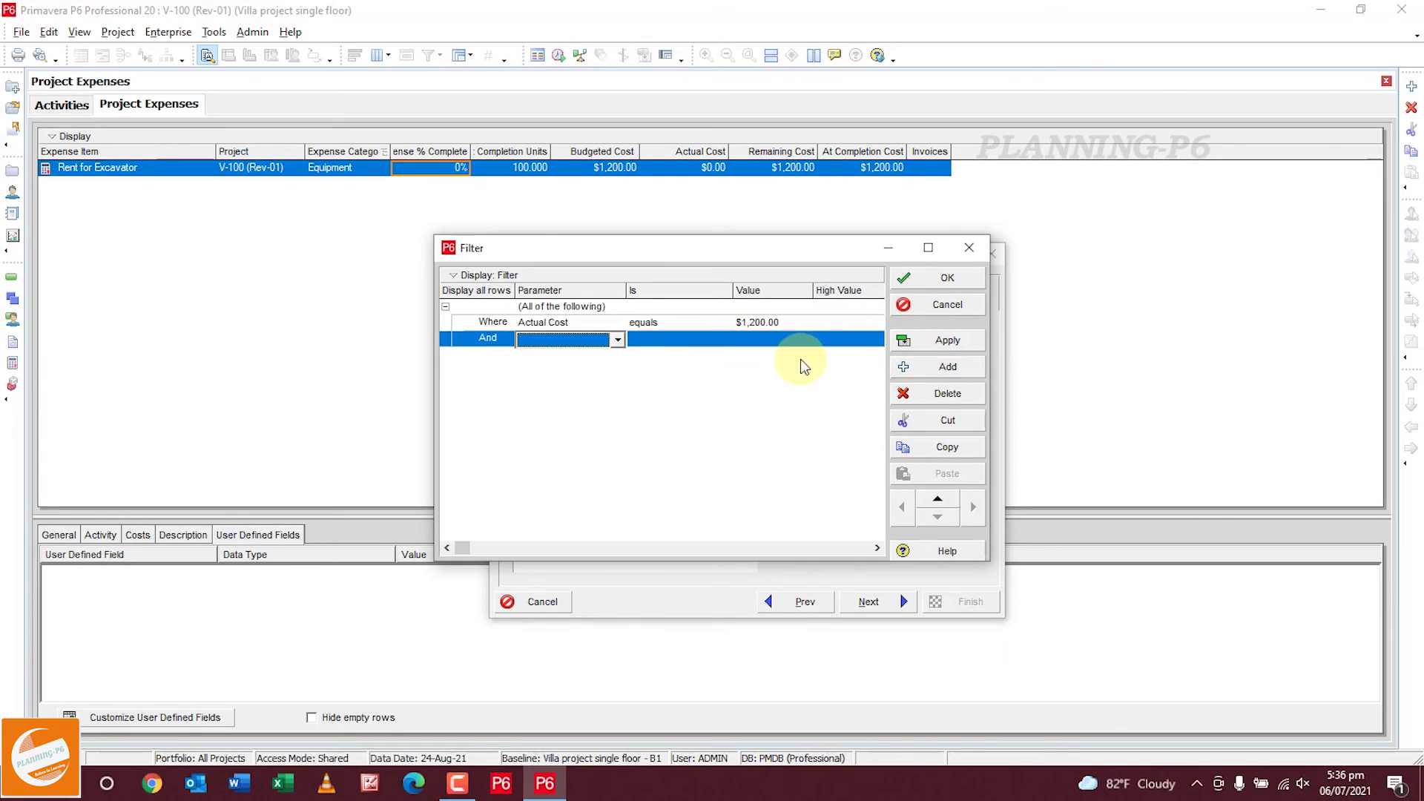
left_click(617, 339)
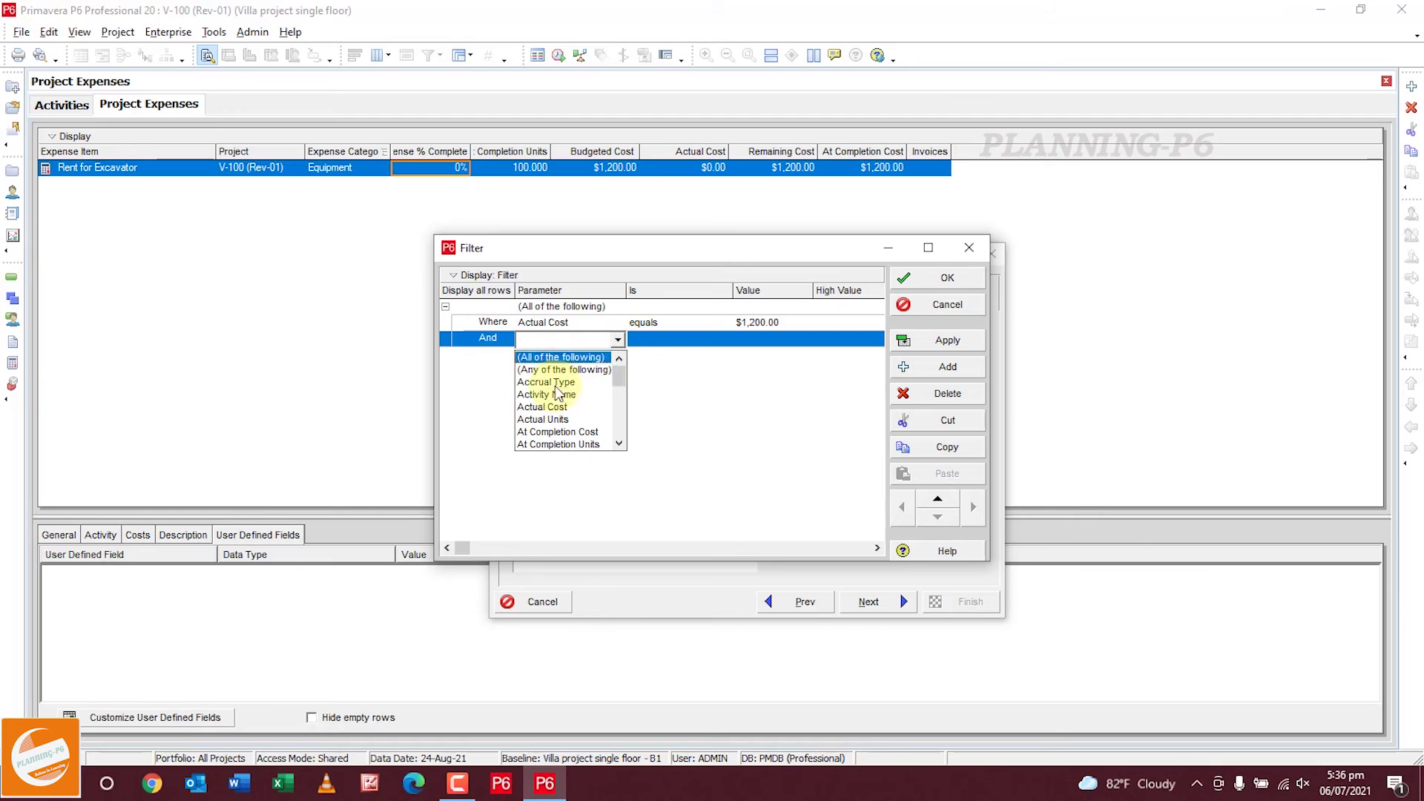
left_click(553, 407)
left_click(750, 341)
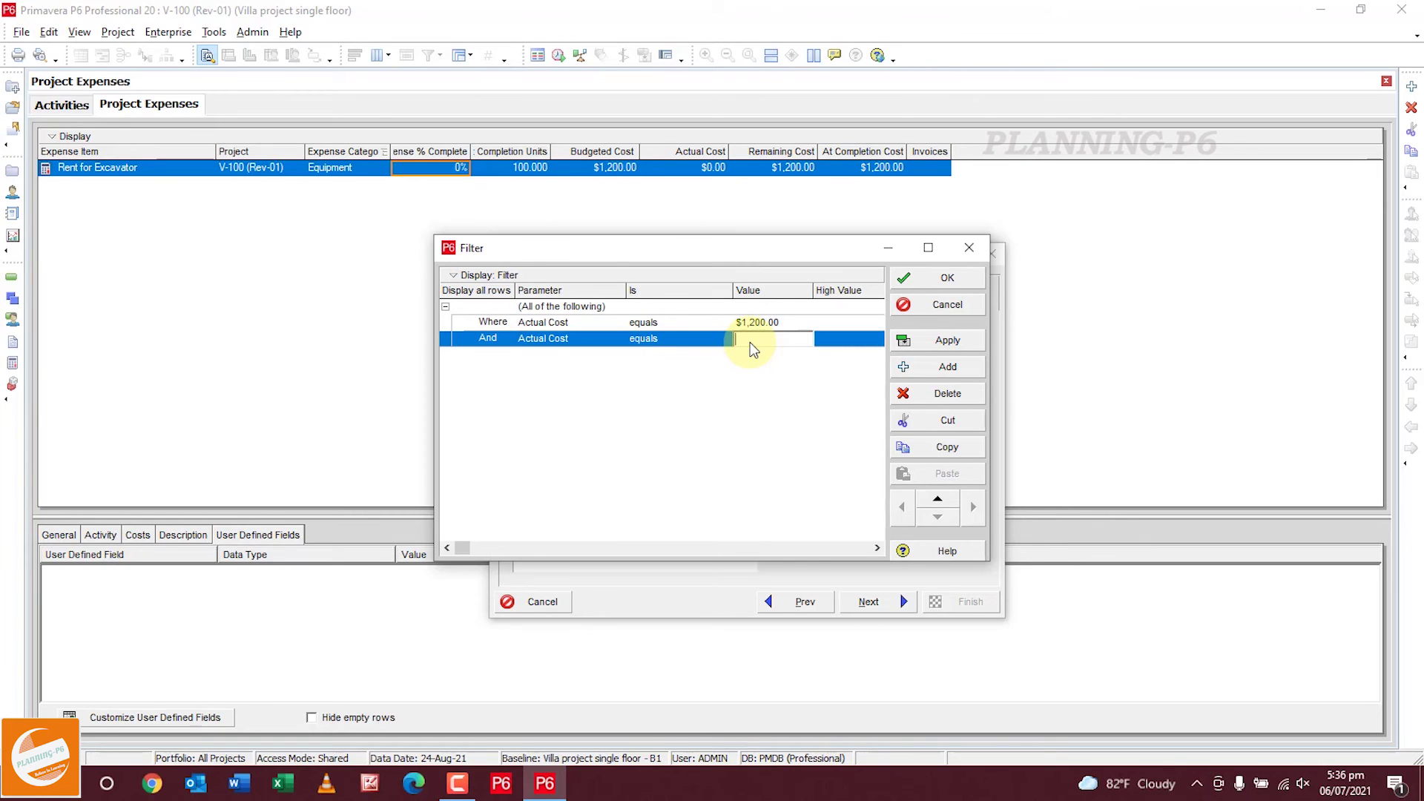
left_click(659, 345)
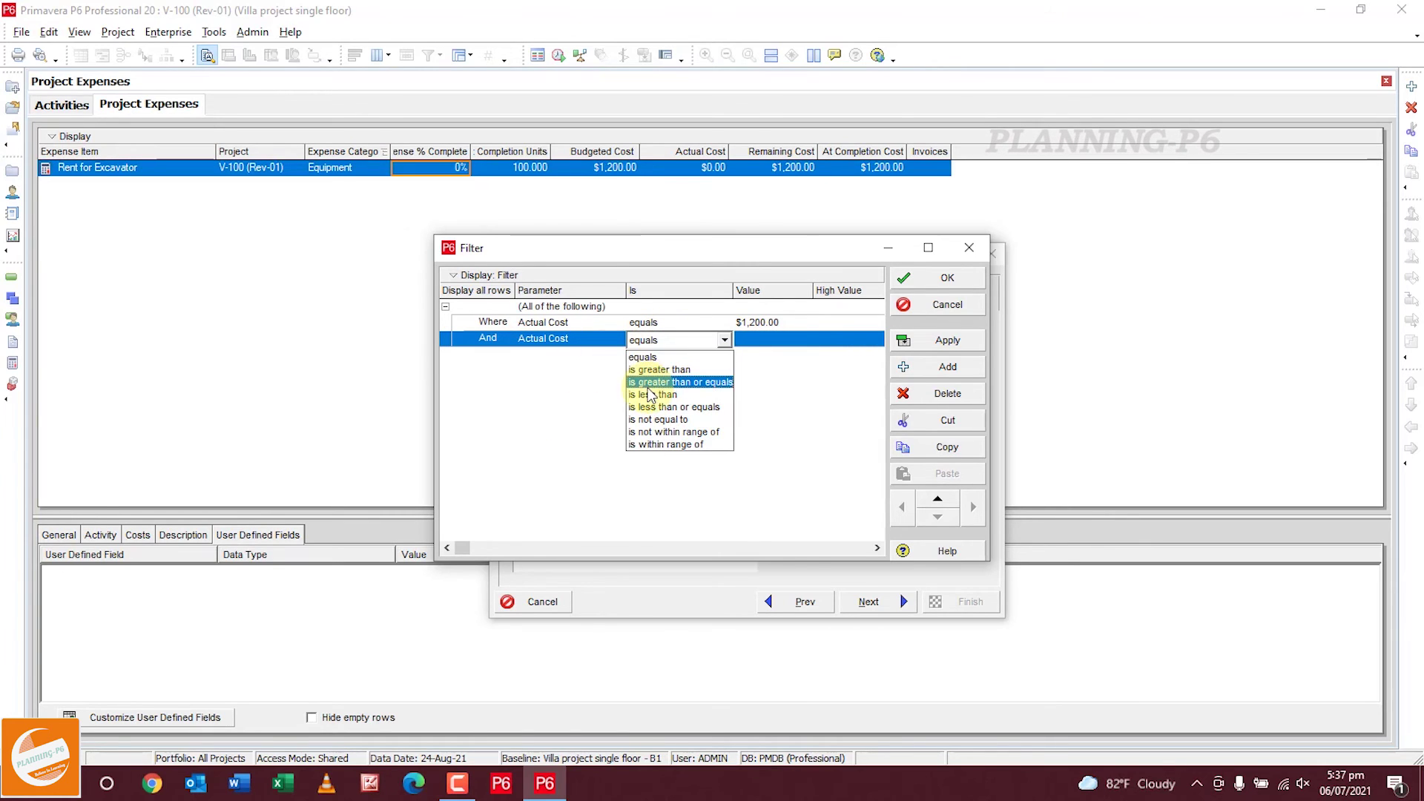
left_click(686, 370)
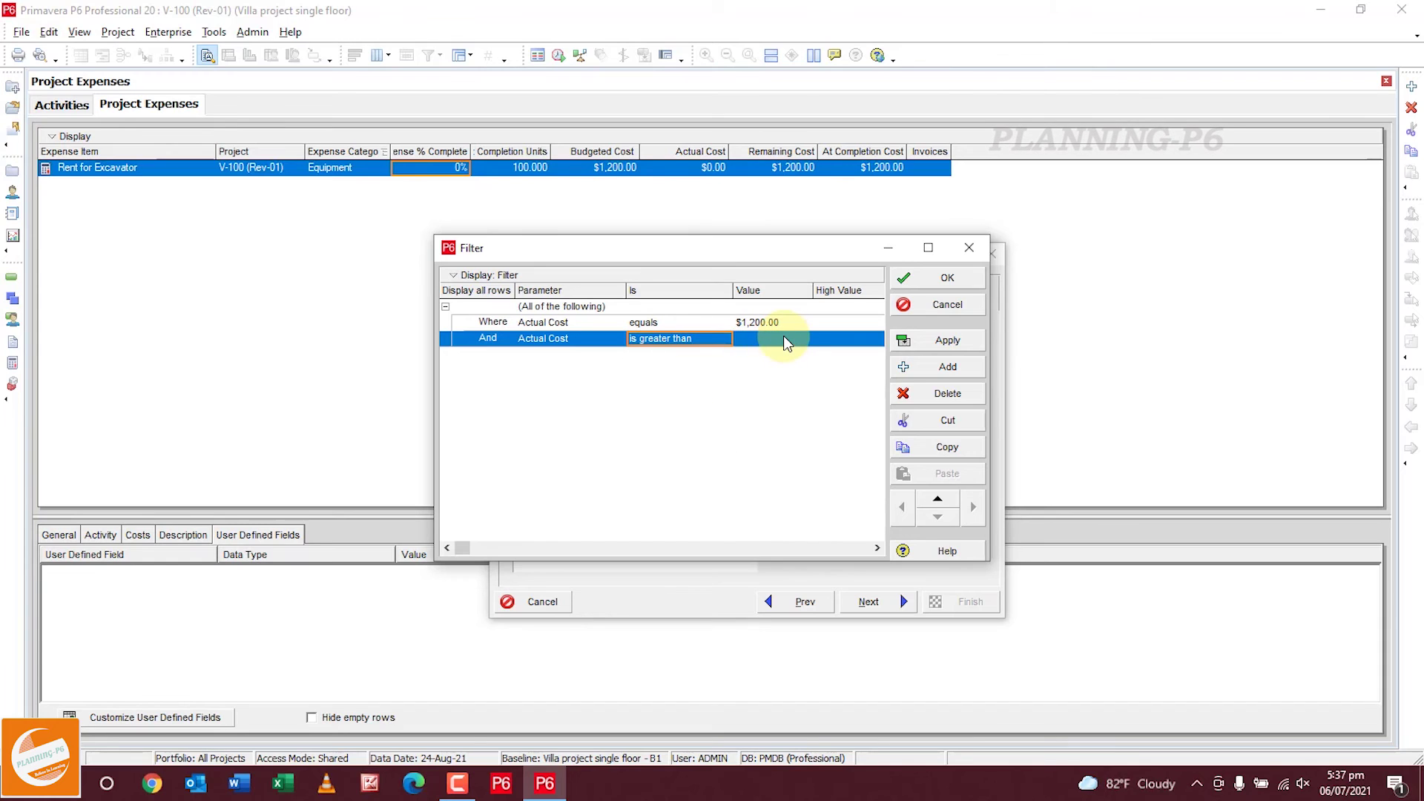
left_click(783, 336)
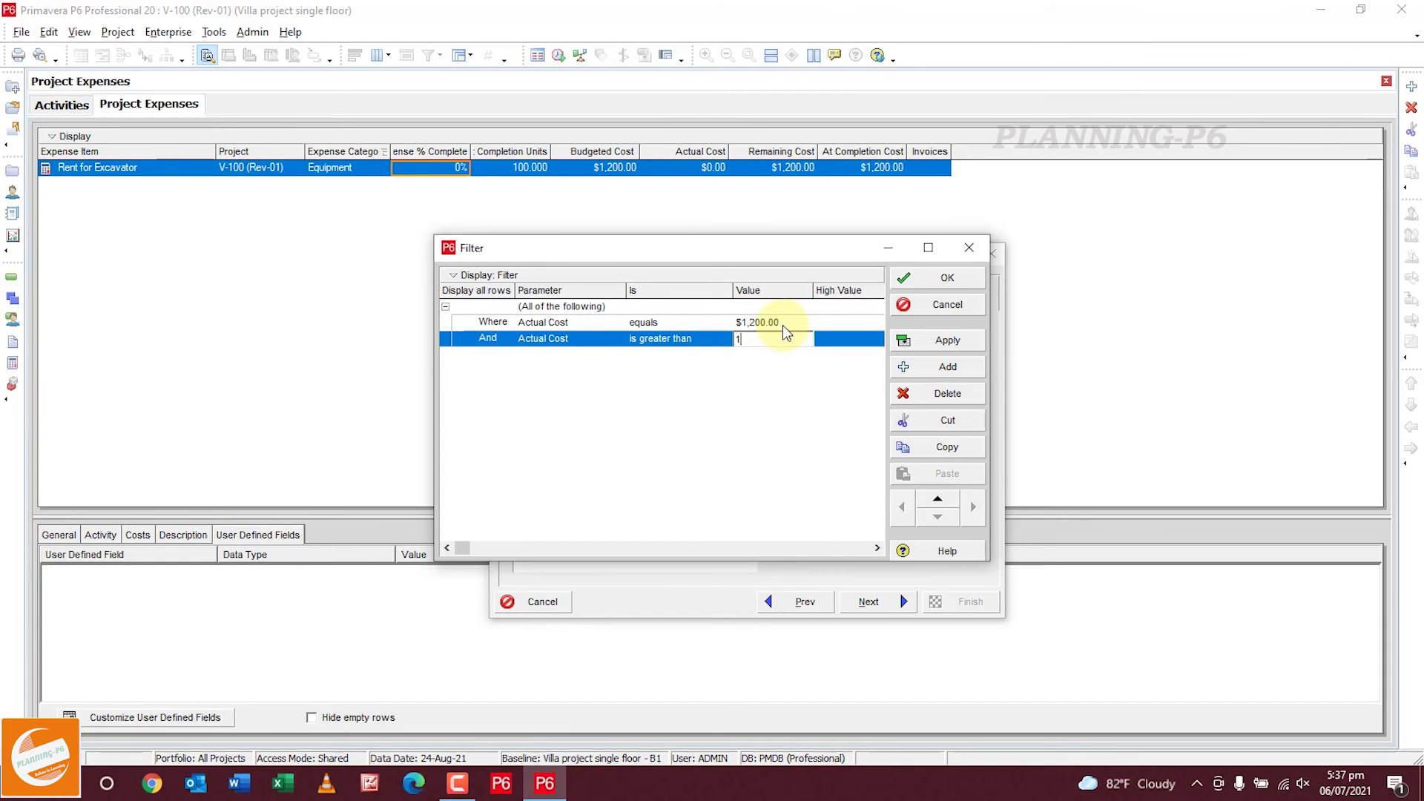
type("0")
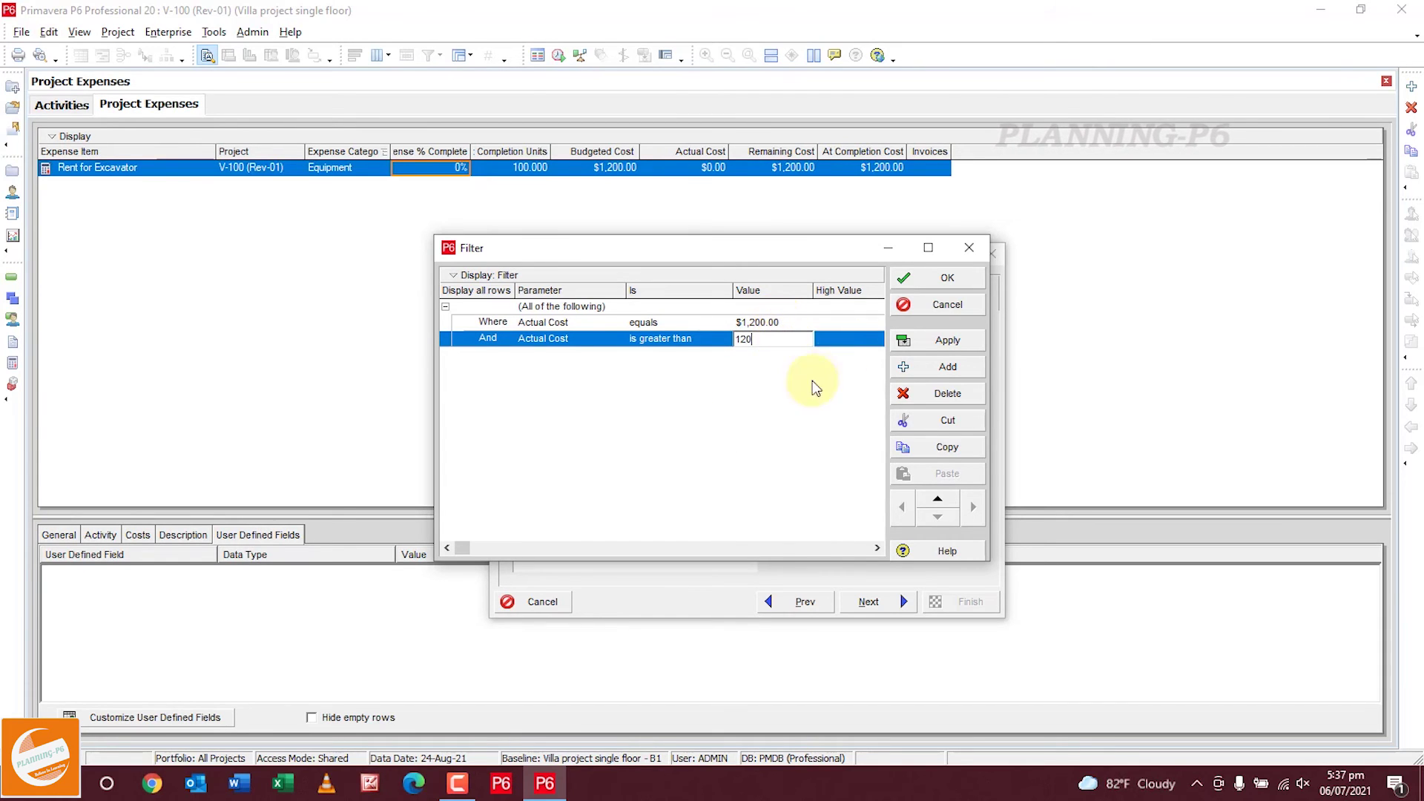
key("Return")
Confirm the filter, keep 'Project Expenses' as the title, and advance to Report Generated.
left_click(953, 278)
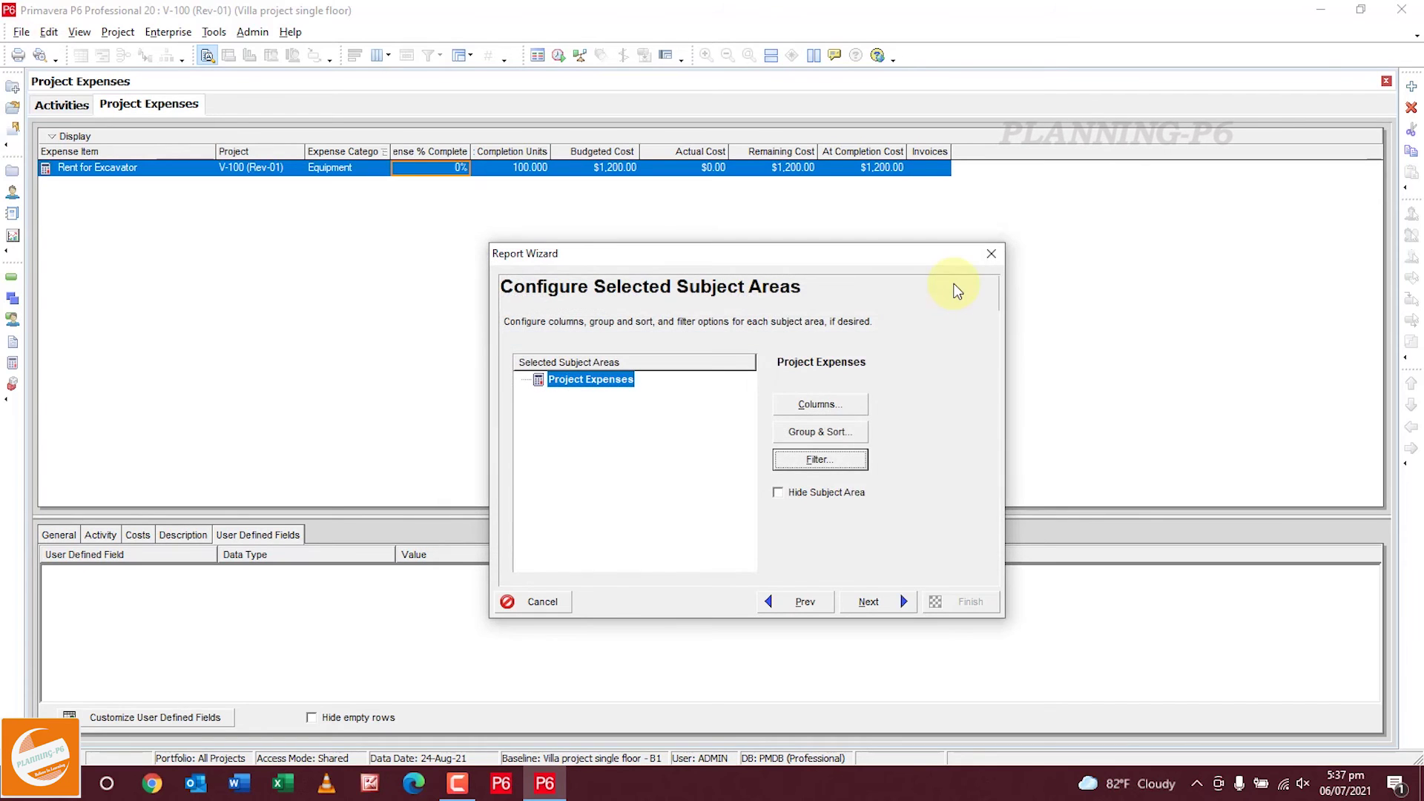
left_click(867, 601)
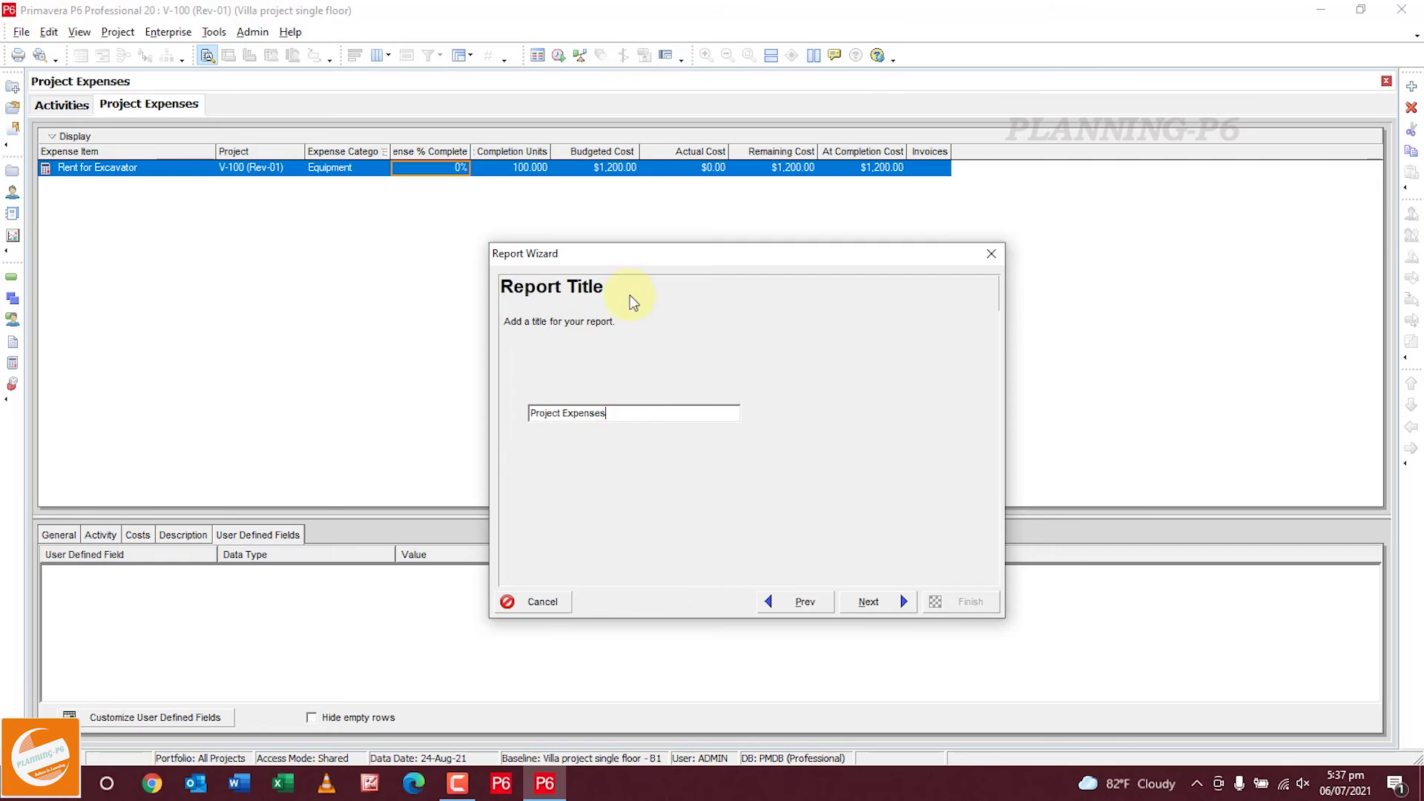
left_click_drag(607, 413, 528, 413)
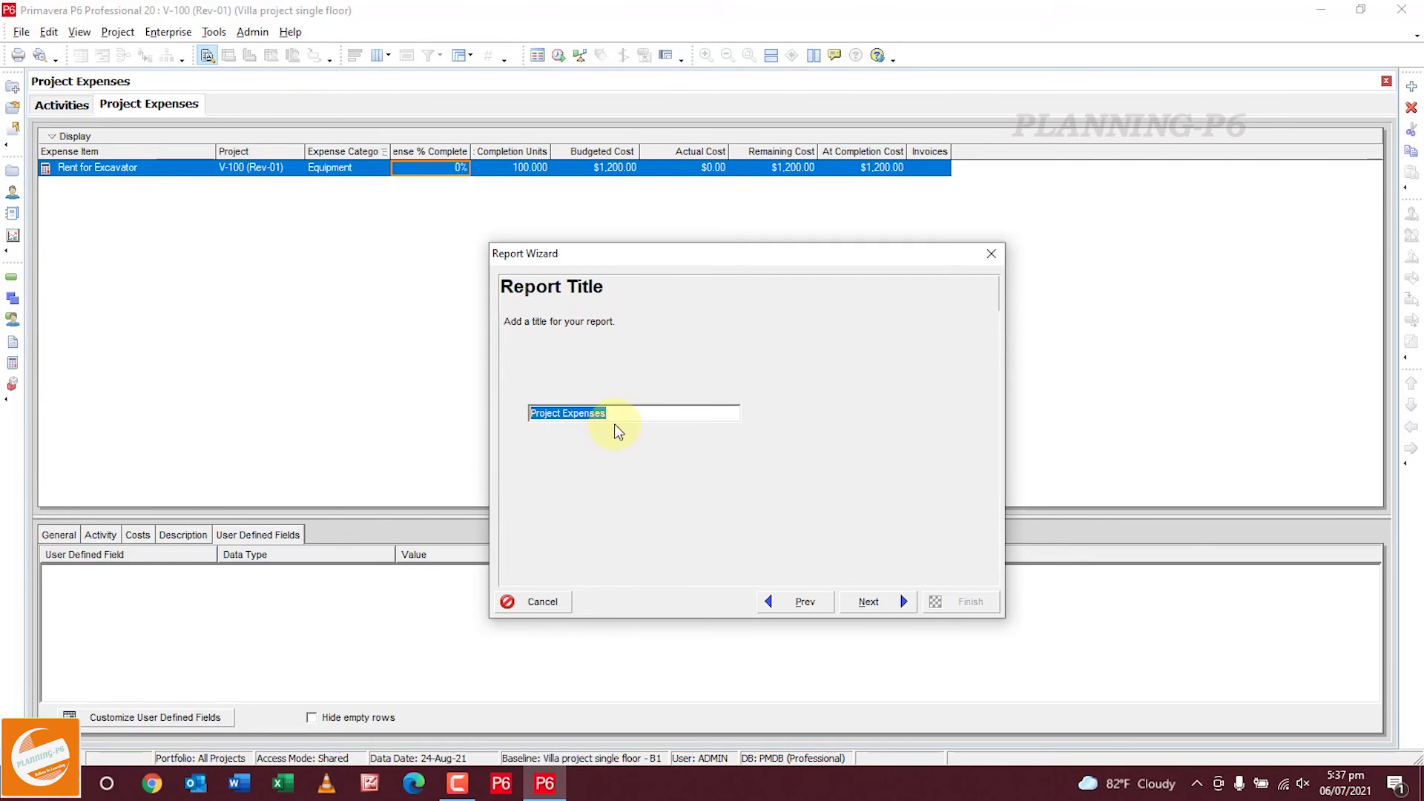
left_click(875, 602)
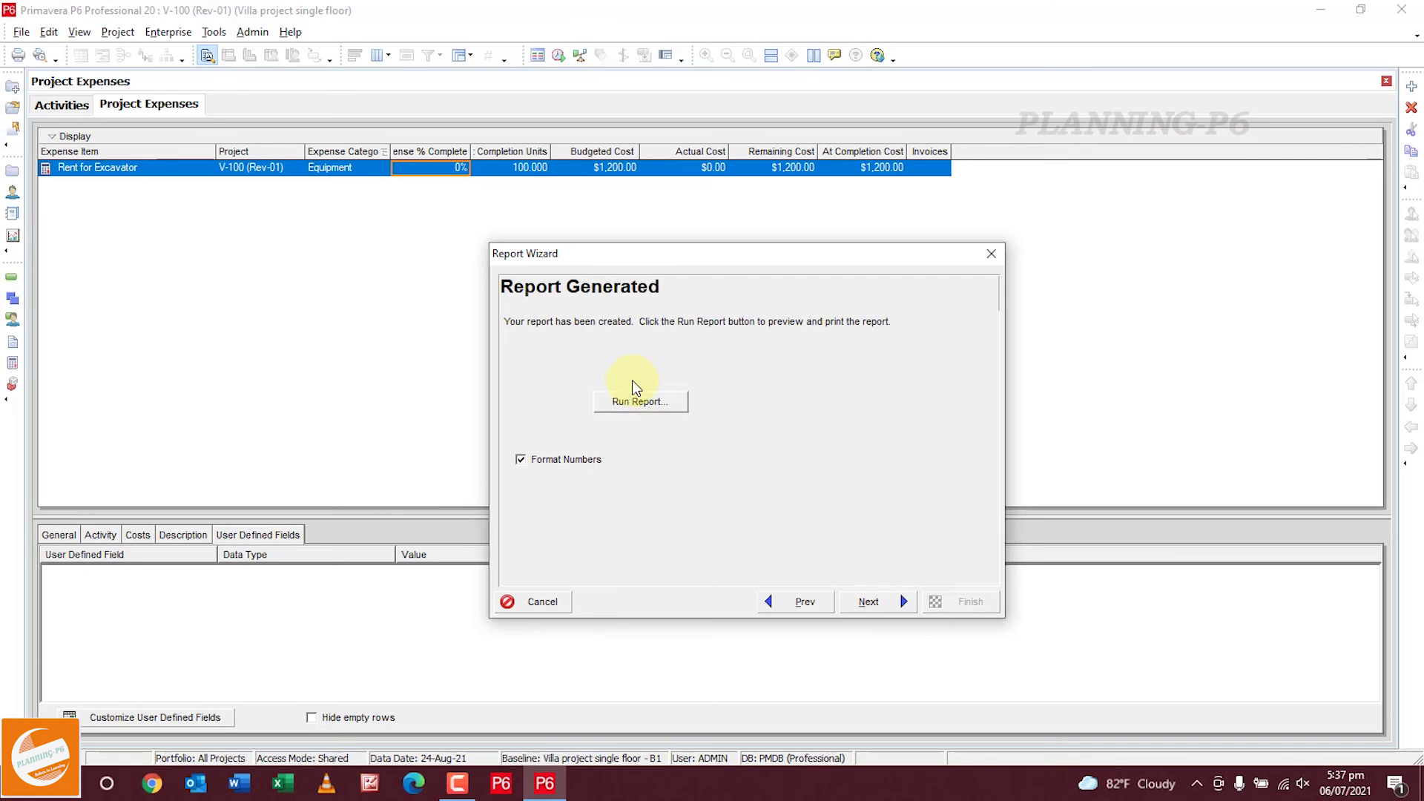
Run the report as a delimited text file saved to the desktop as Project Expenses.
left_click(636, 401)
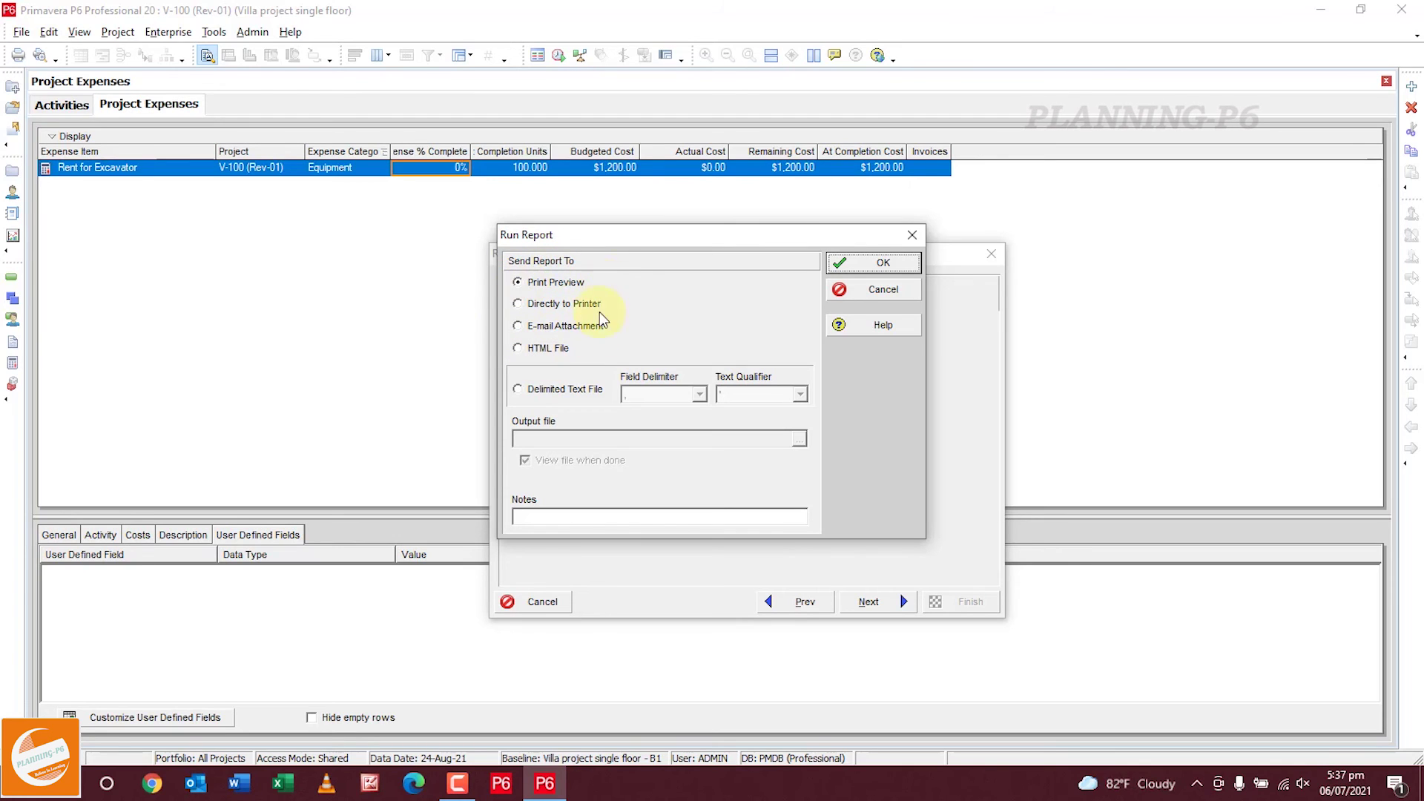
left_click(538, 393)
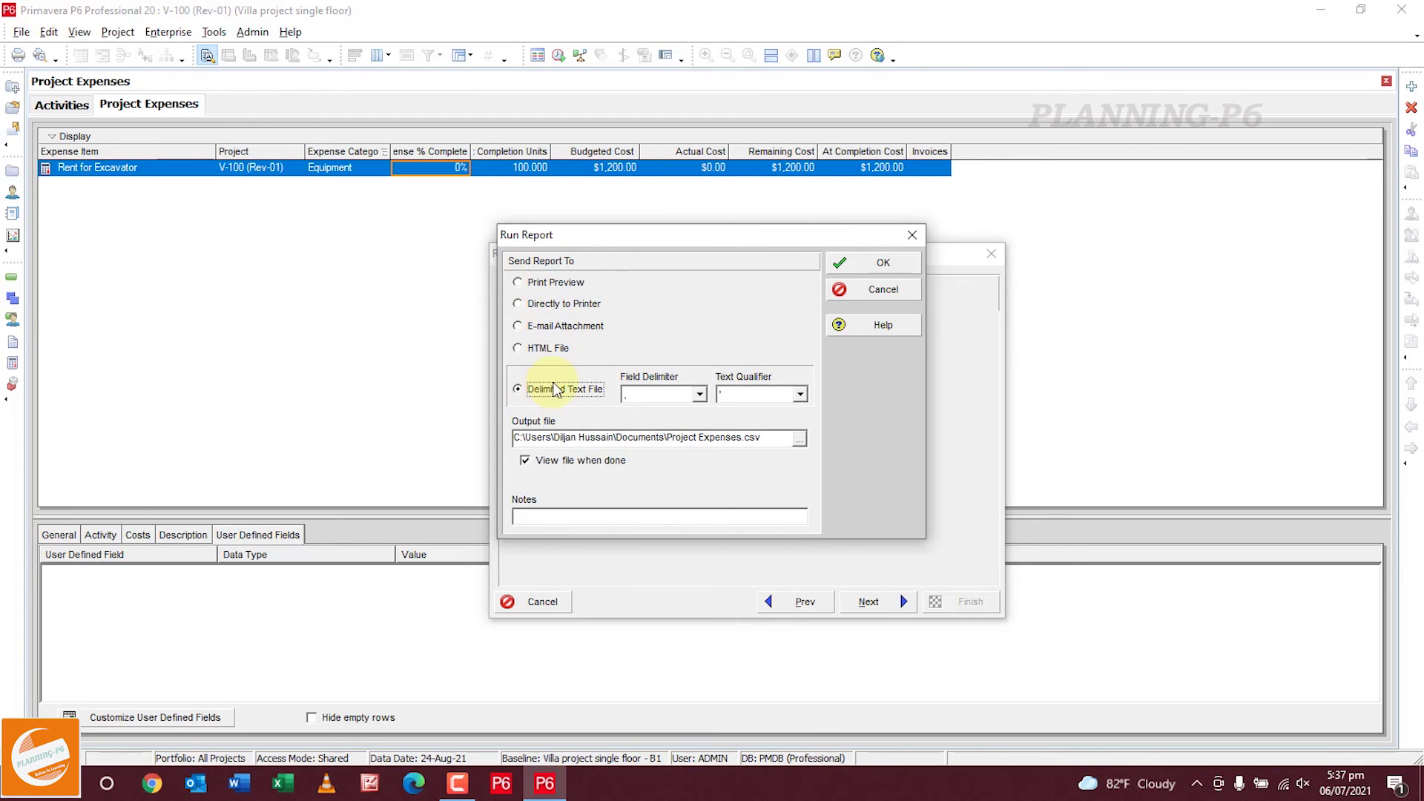
left_click(583, 522)
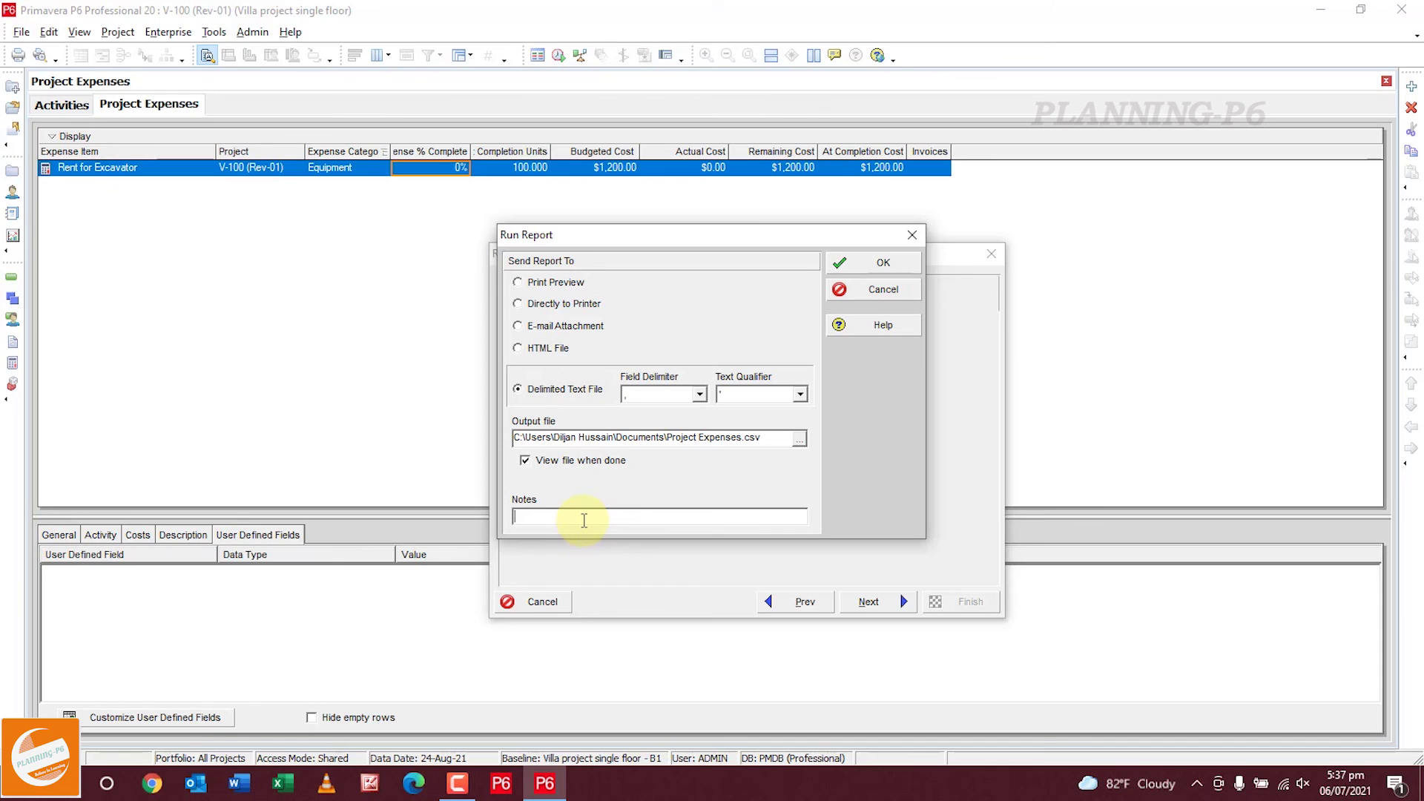
left_click(799, 440)
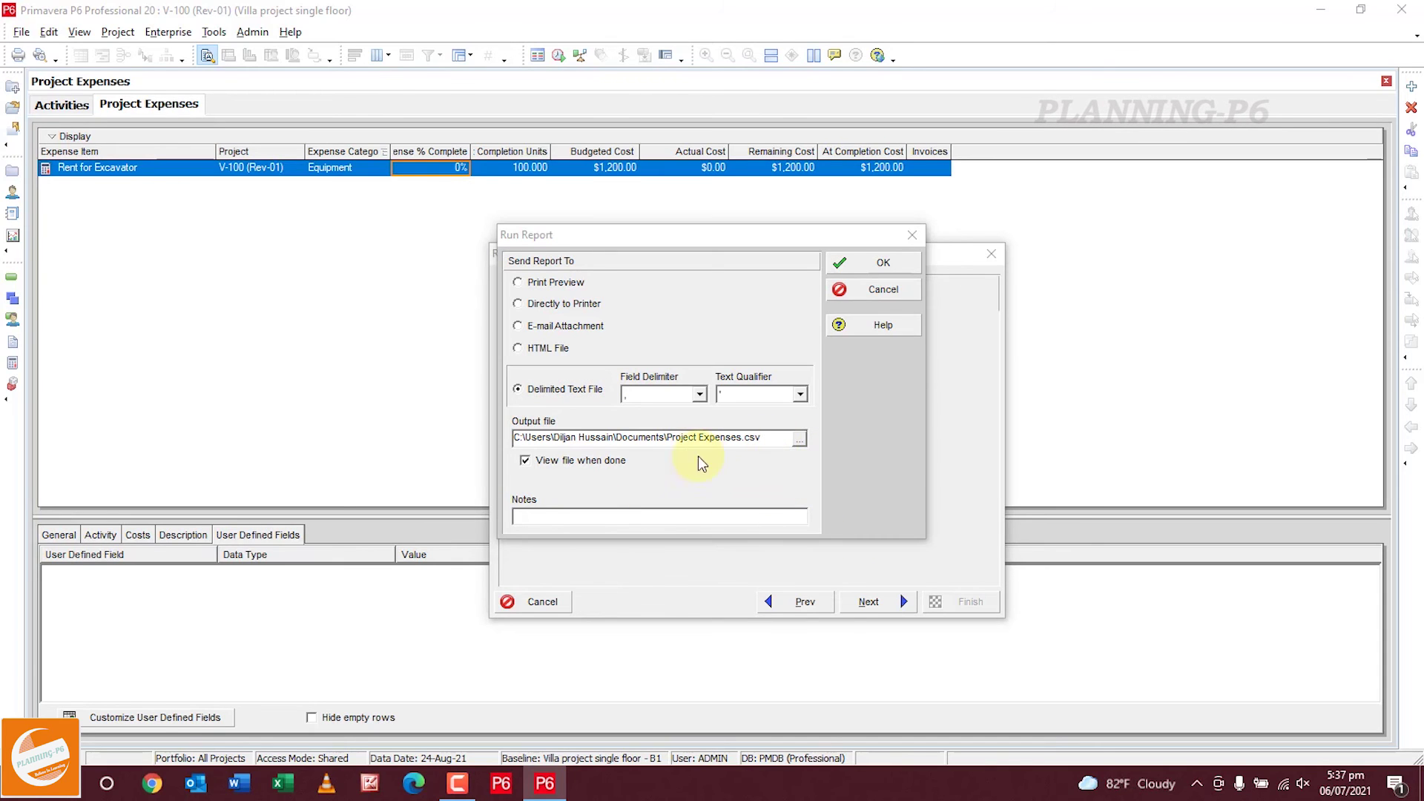
left_click(517, 281)
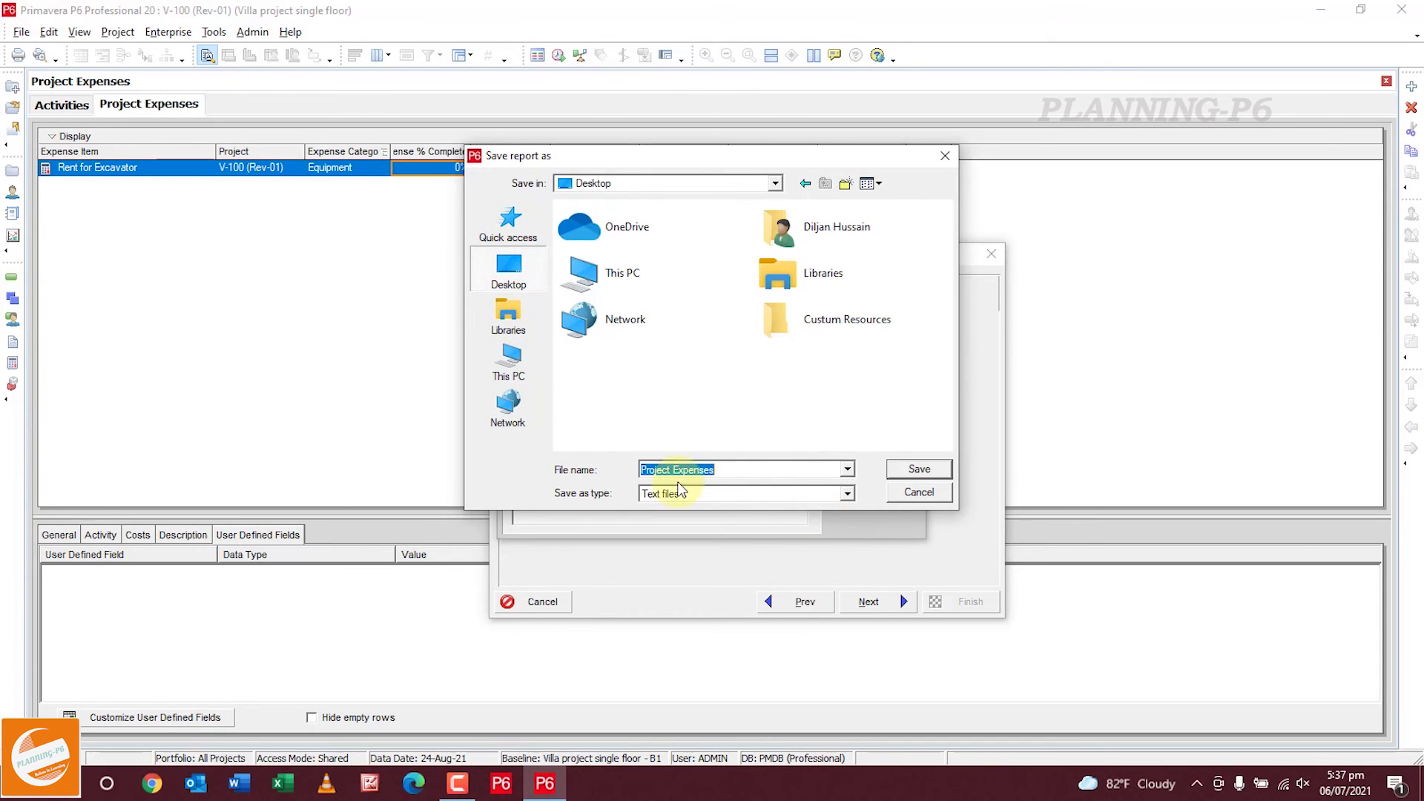
left_click(920, 470)
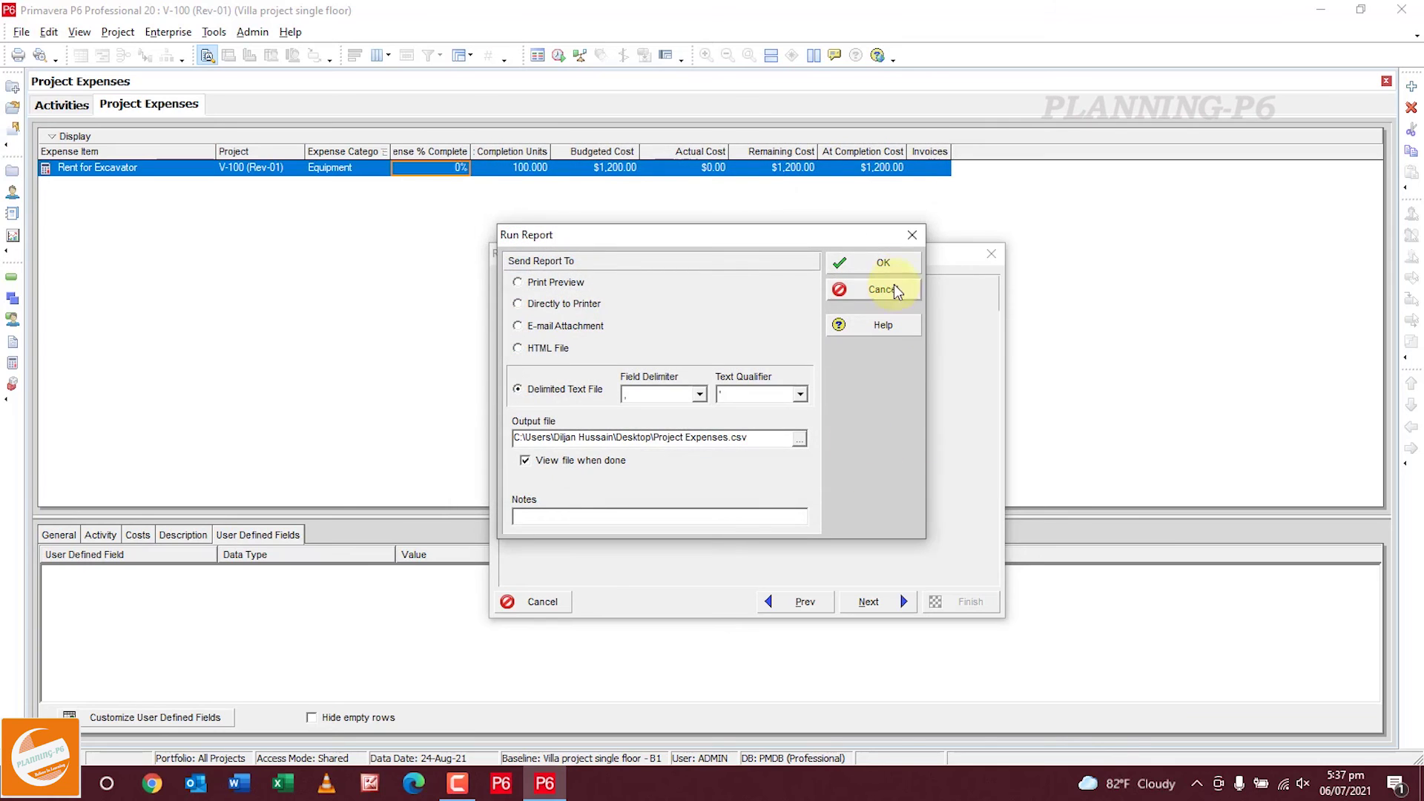
left_click(900, 264)
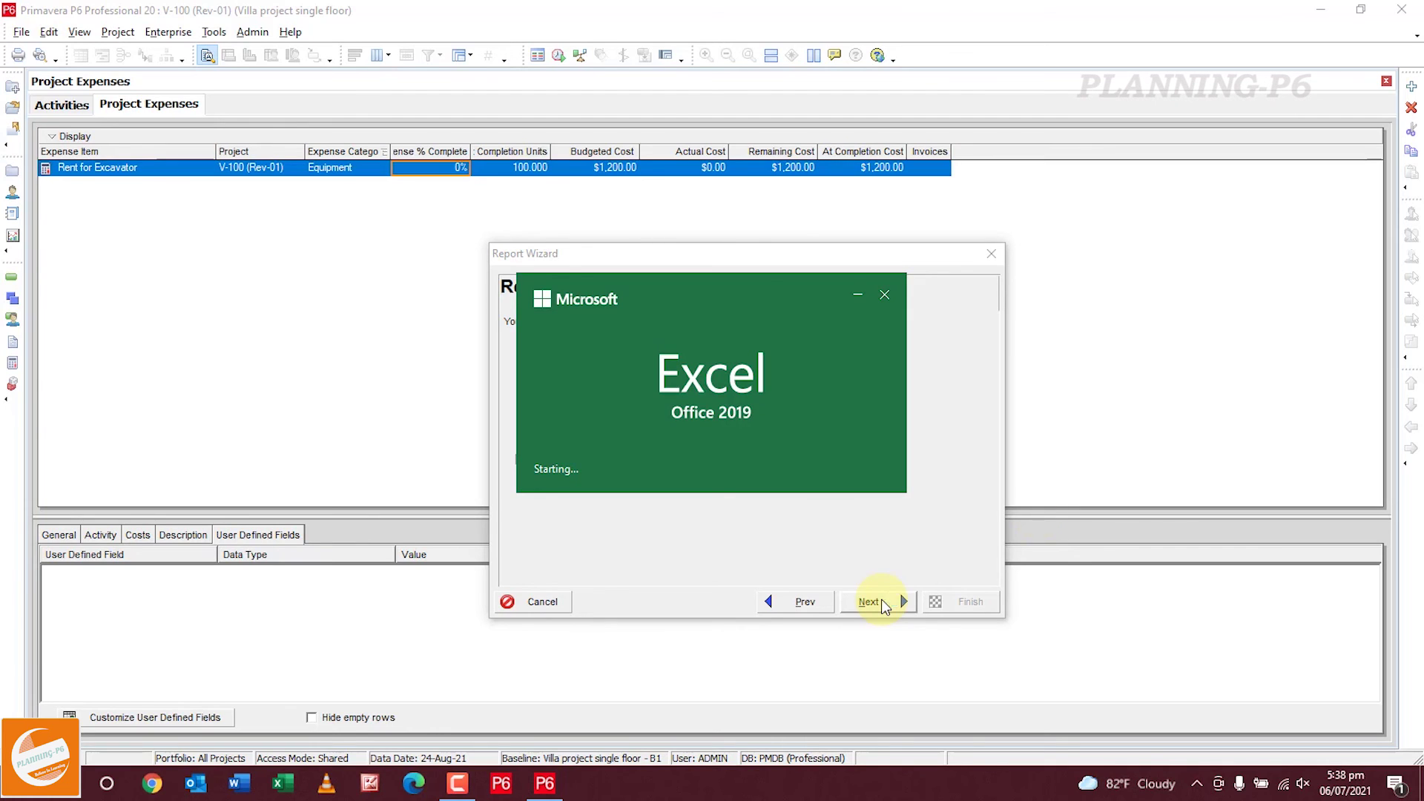
Save the report for rerunning, finish the Report Wizard, and minimise P6.
left_click(858, 298)
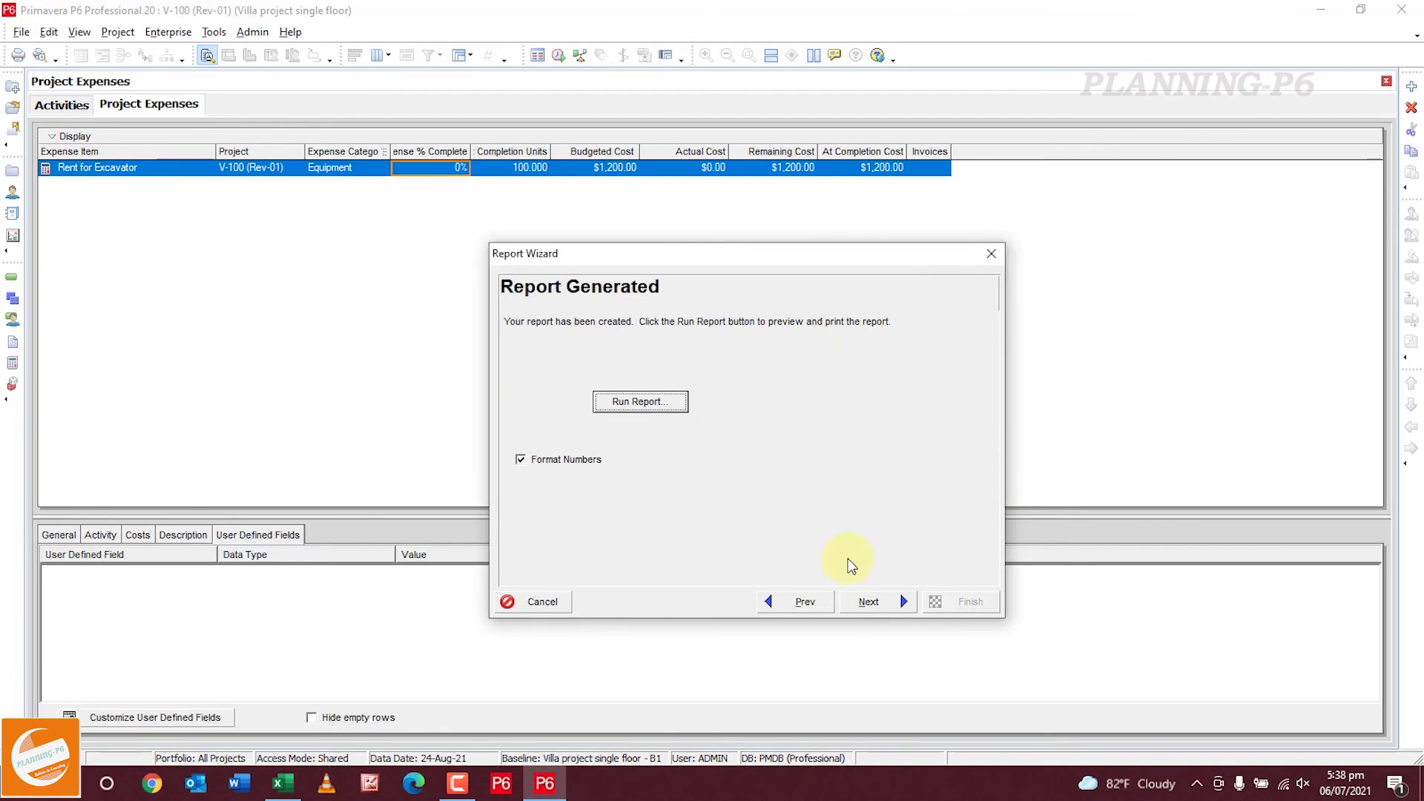
left_click(868, 601)
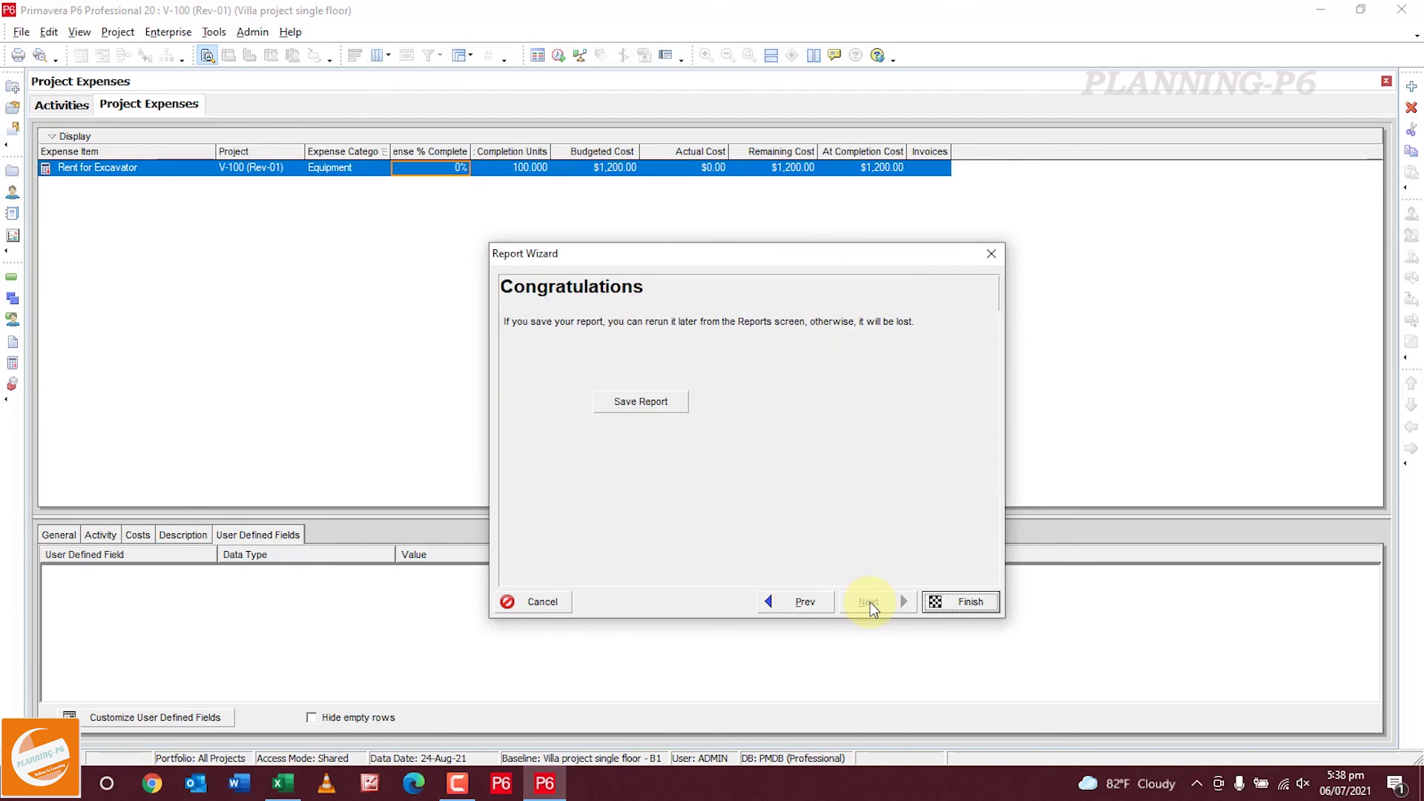
left_click(642, 403)
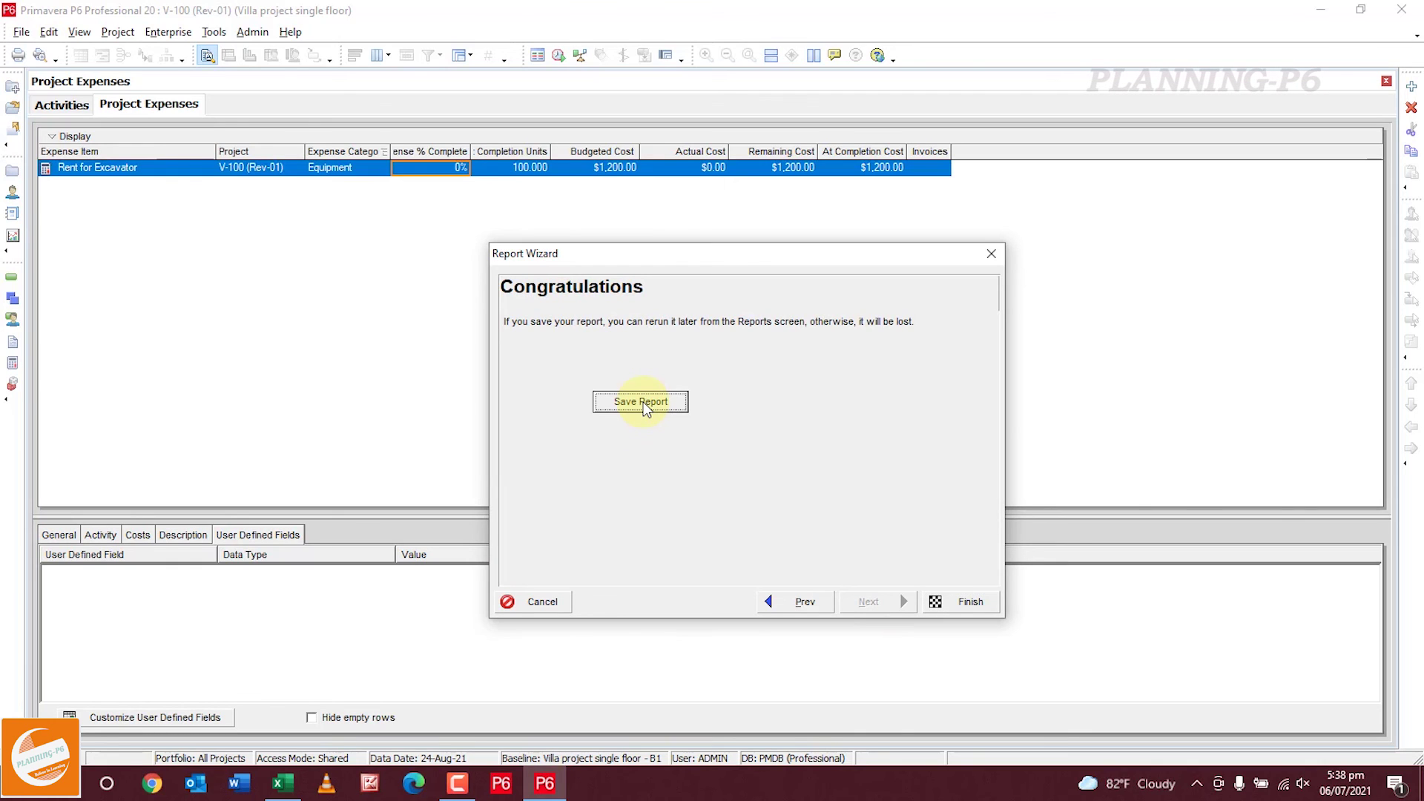
left_click(694, 422)
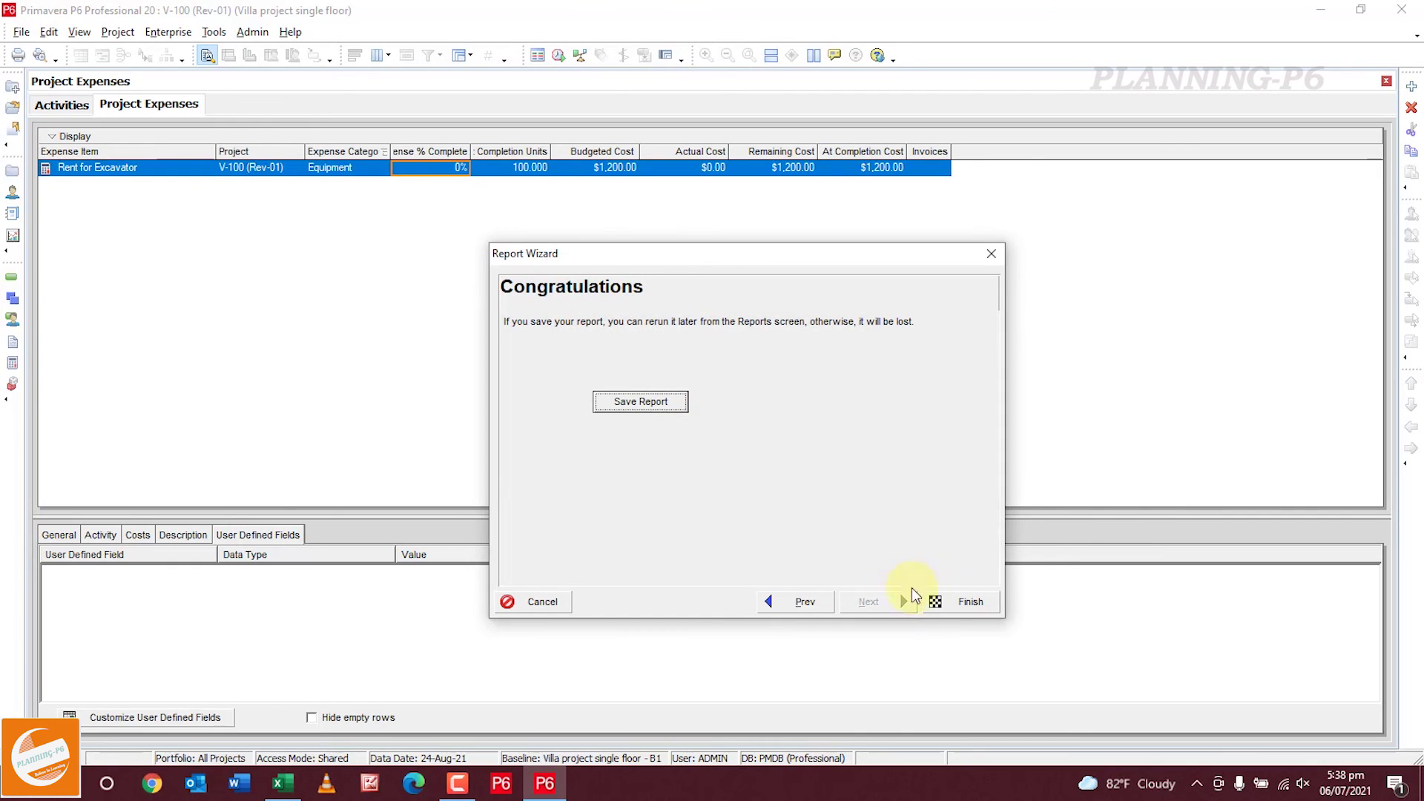
left_click(939, 599)
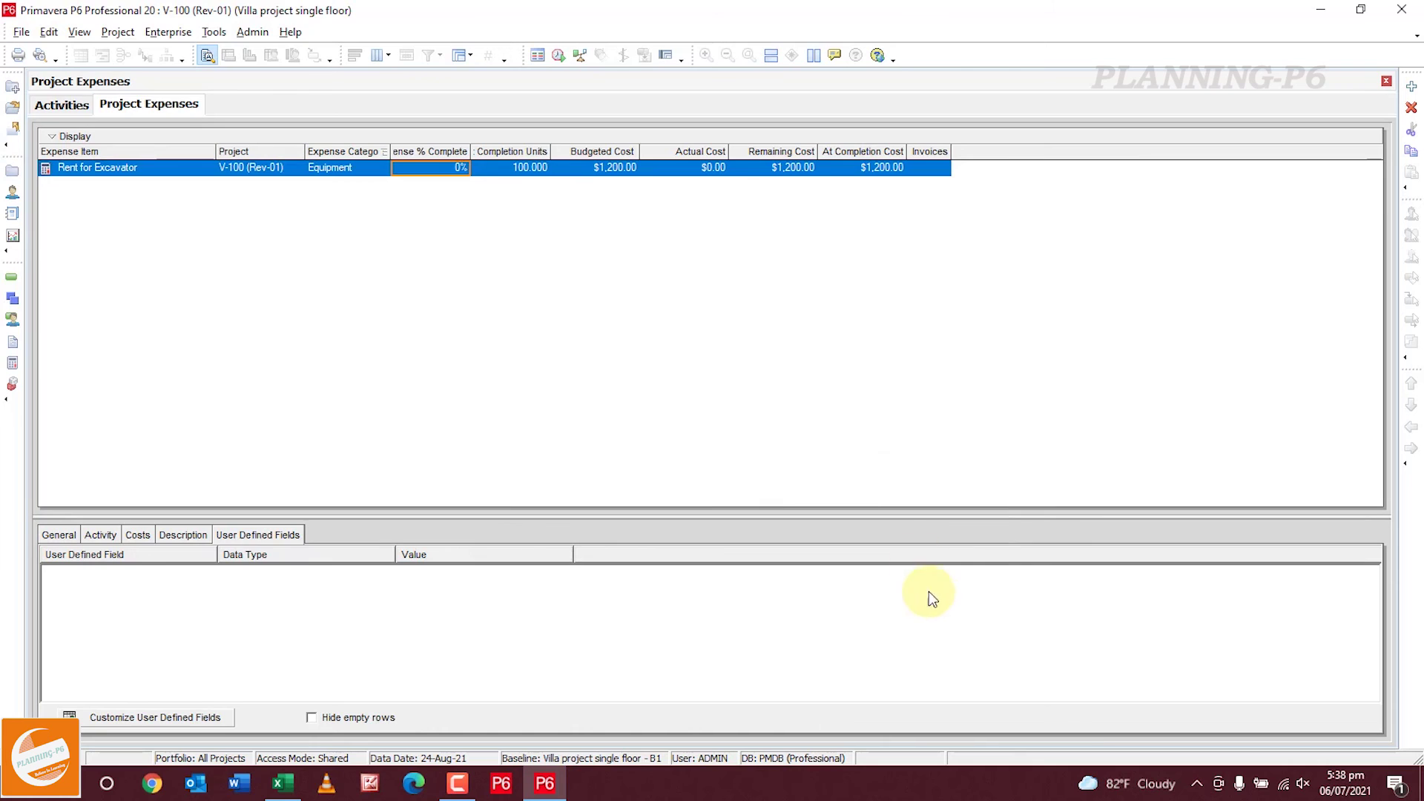
left_click(1320, 10)
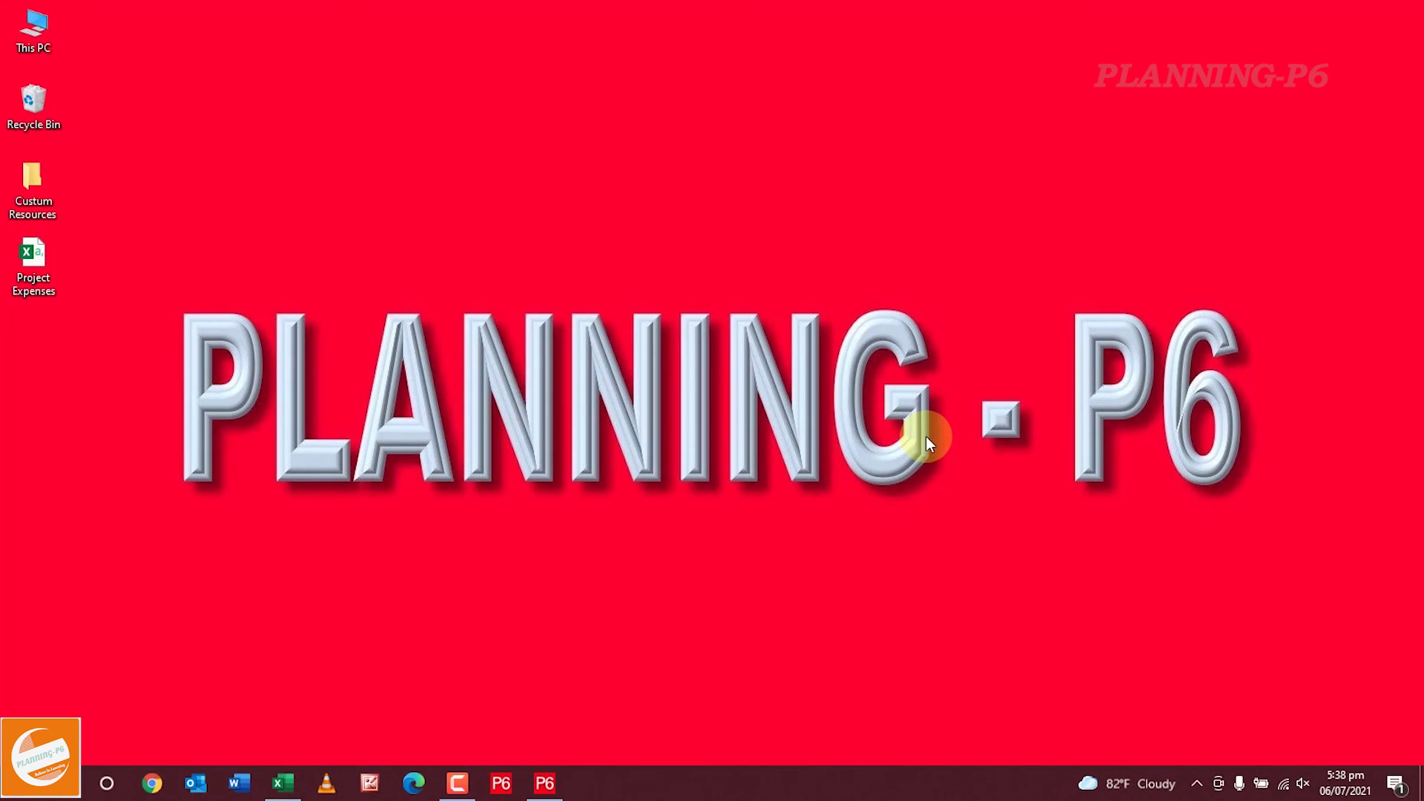
Open Project Expenses.csv from the desktop in Excel and dismiss Document Recovery.
double_click(28, 271)
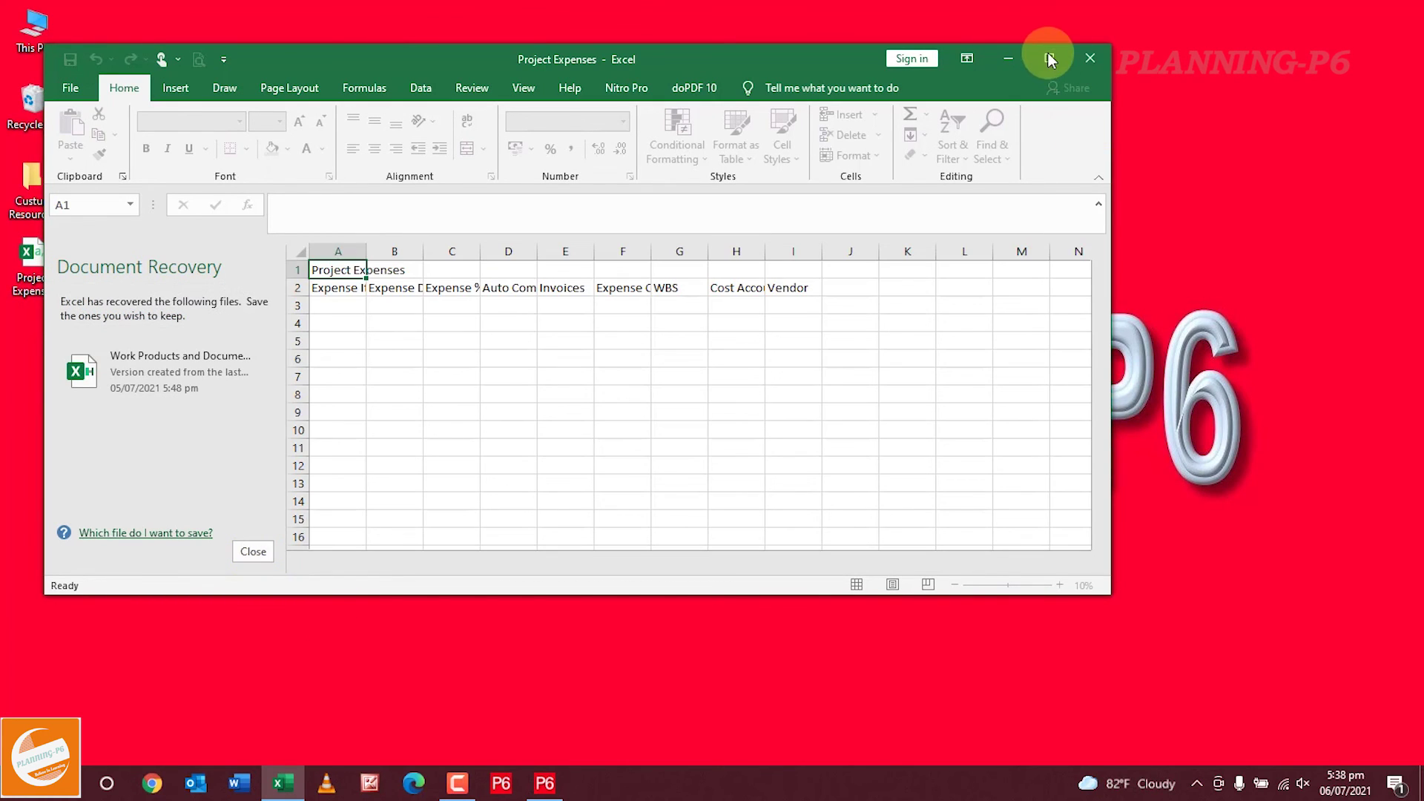
left_click(498, 321)
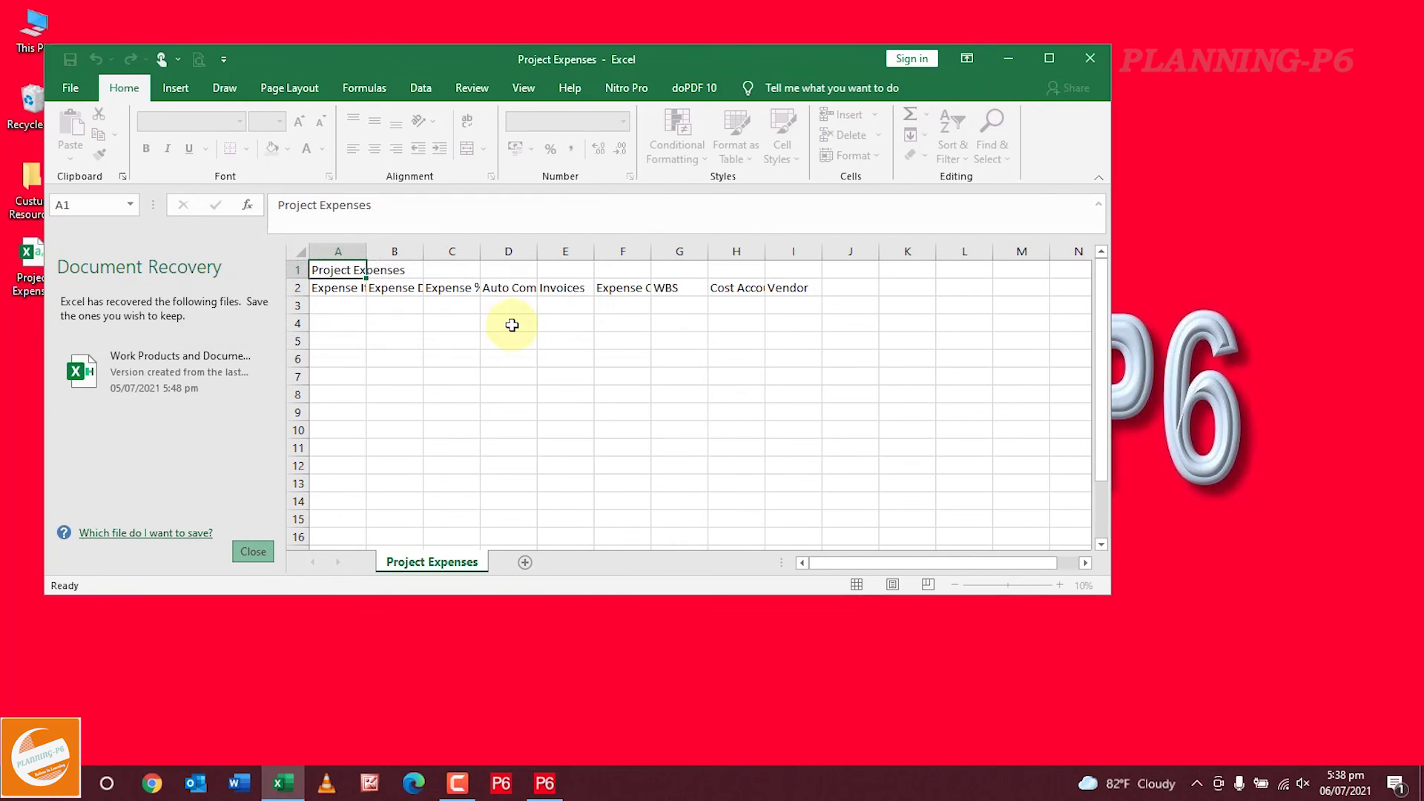
Maximize Excel, drag column A wider for Expense Item, and AutoFit columns B–H to their headers.
left_click(1050, 58)
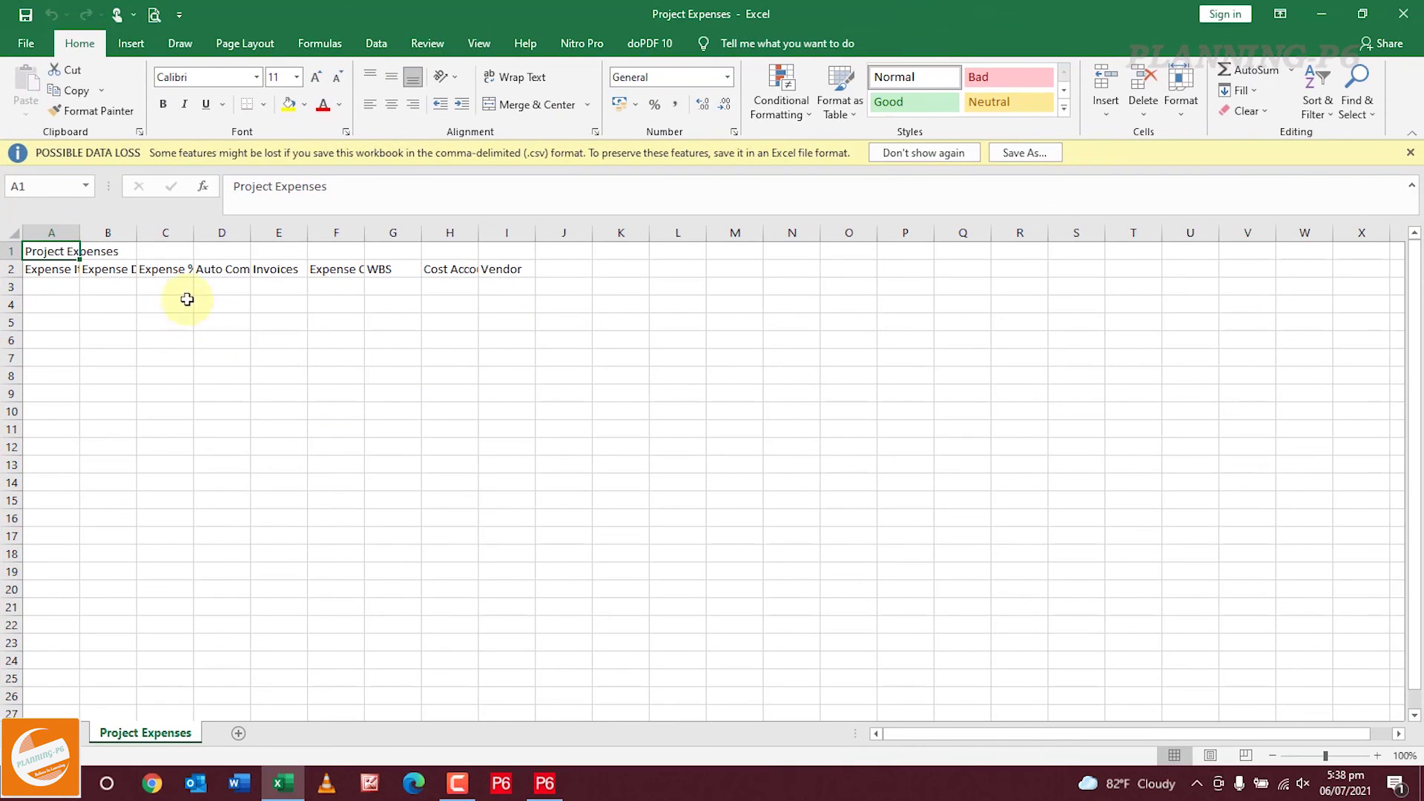
left_click_drag(78, 232, 125, 233)
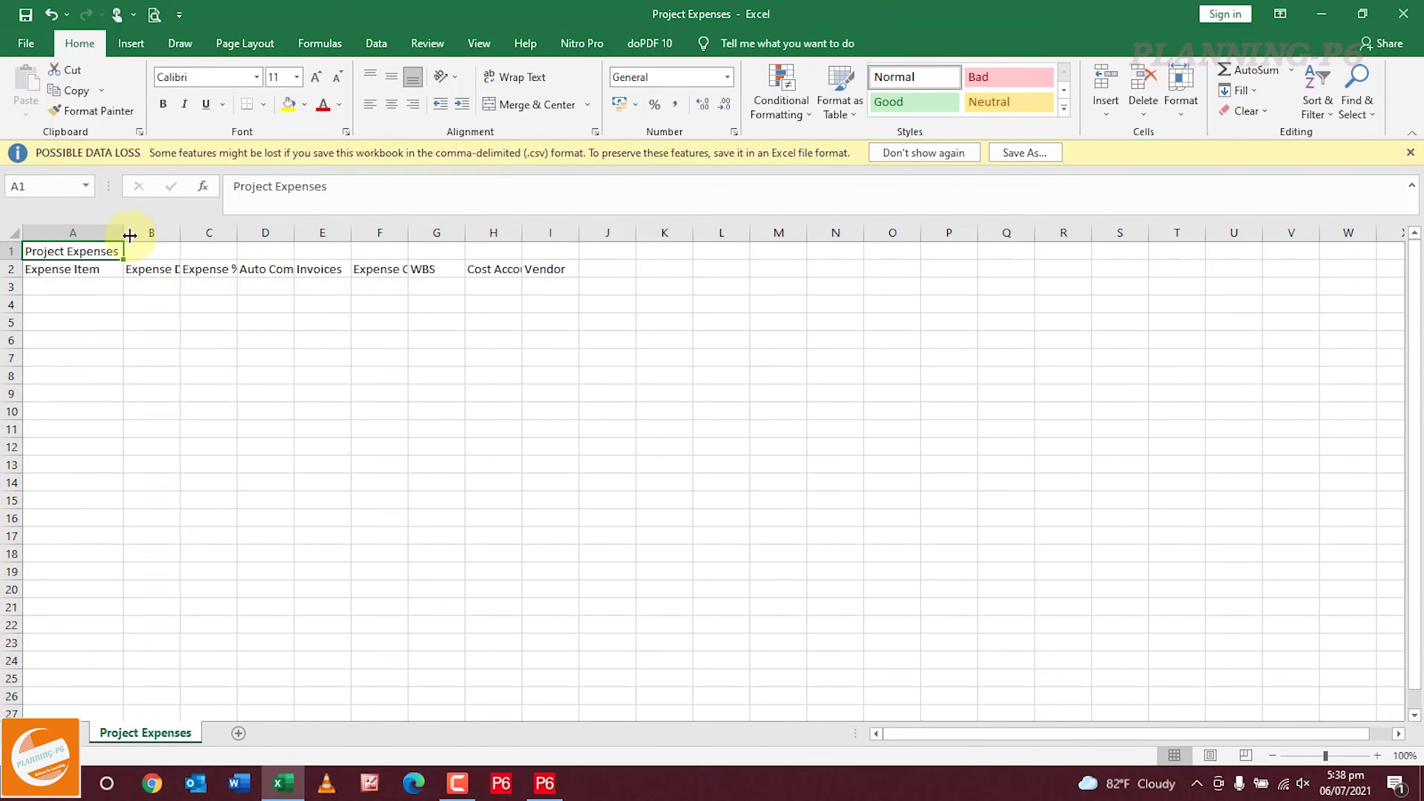
double_click(179, 236)
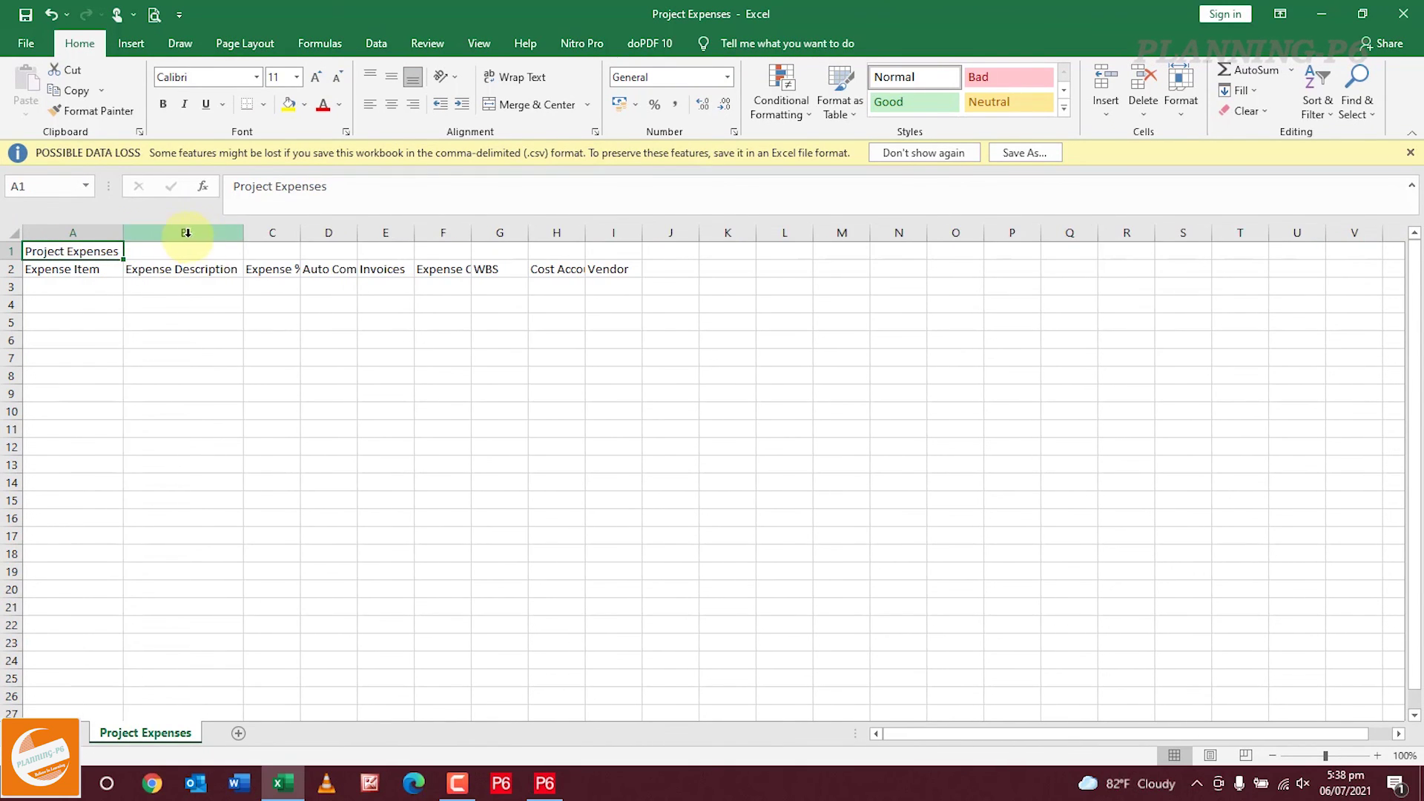
double_click(302, 238)
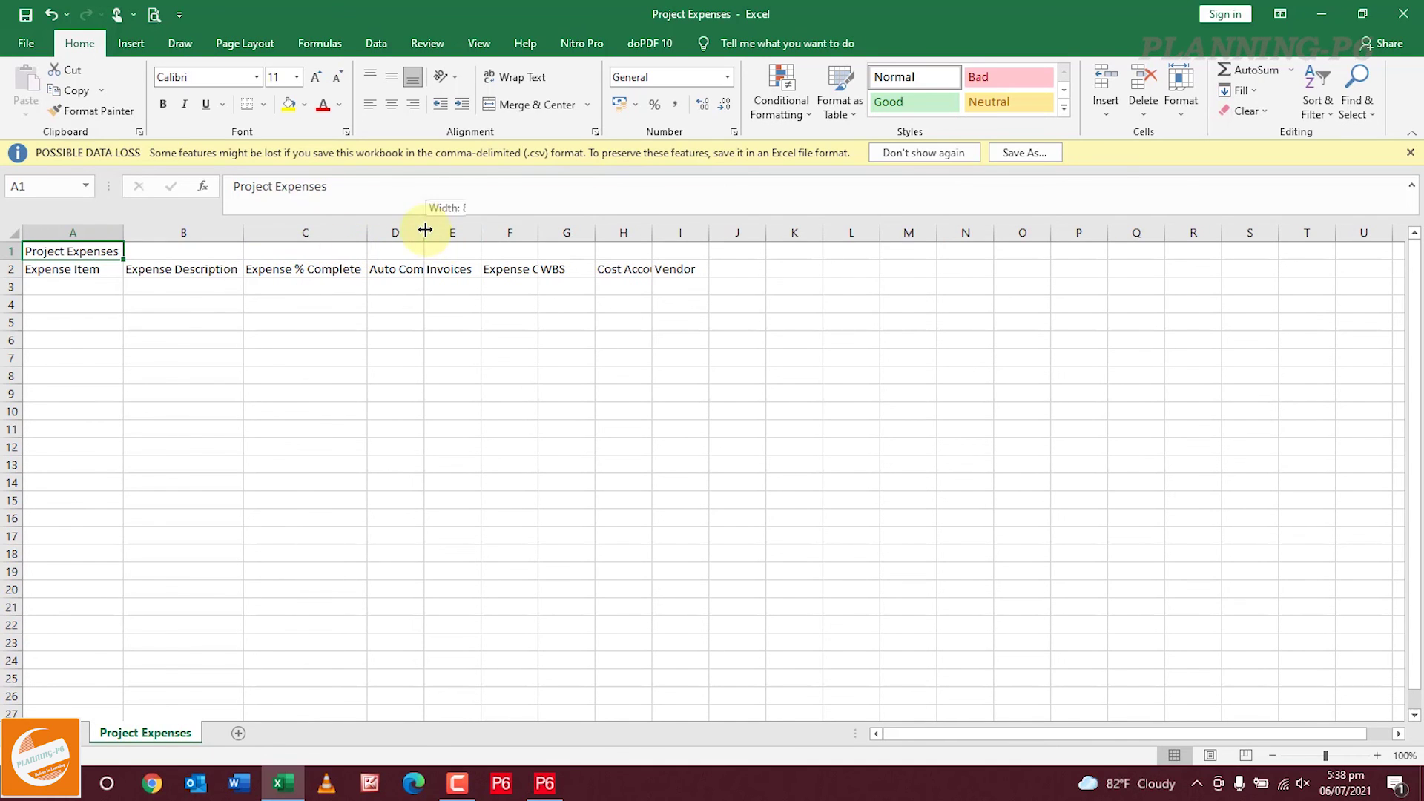
double_click(418, 233)
double_click(555, 233)
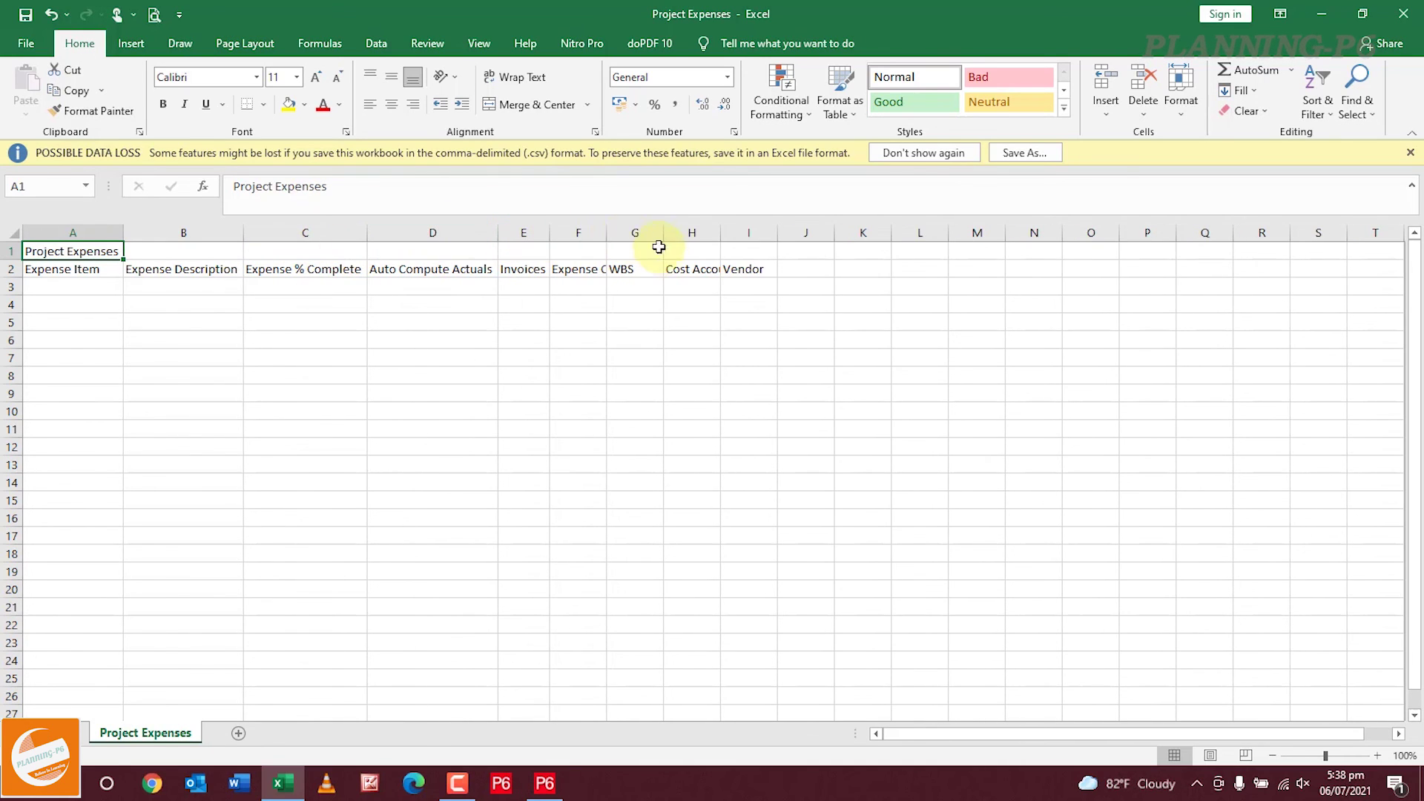
double_click(605, 233)
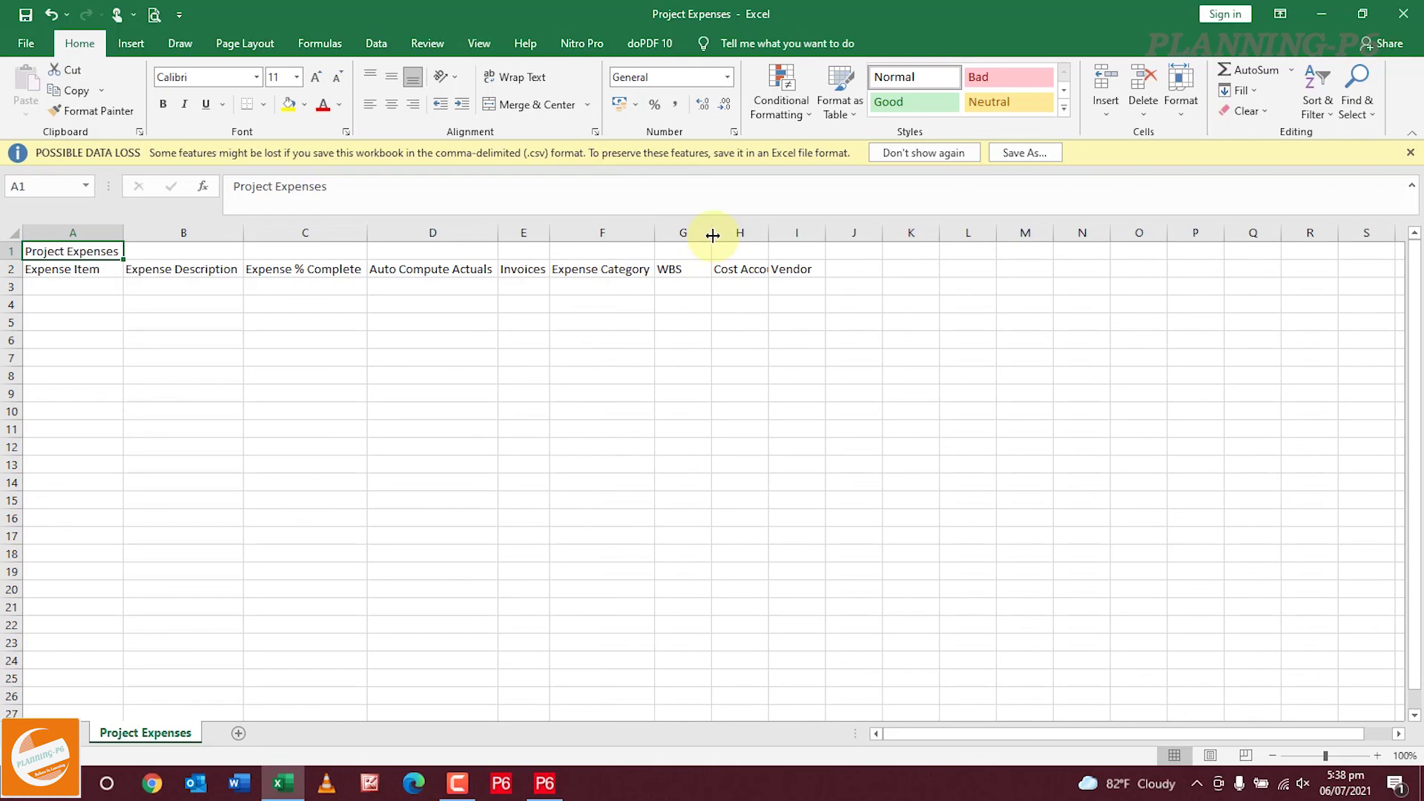
double_click(777, 232)
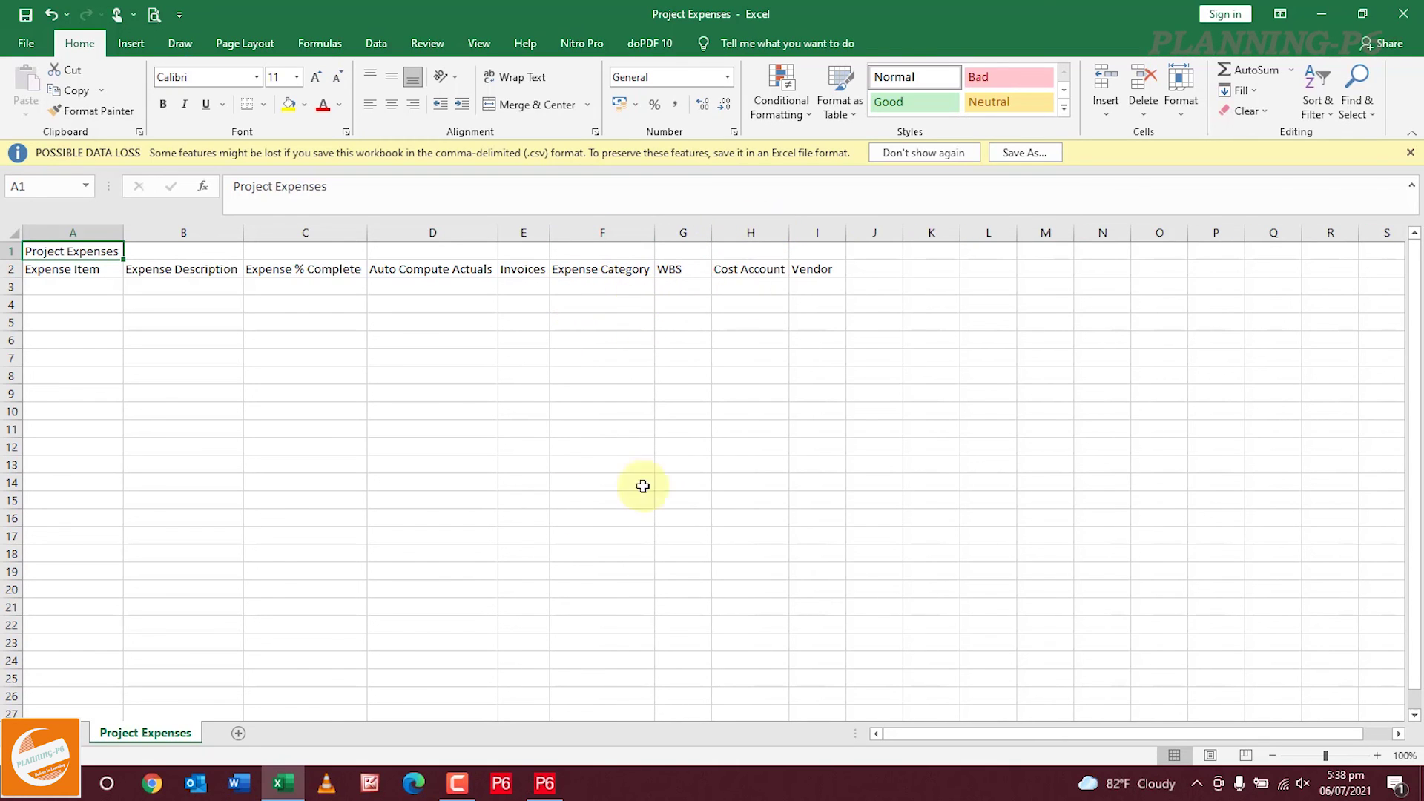